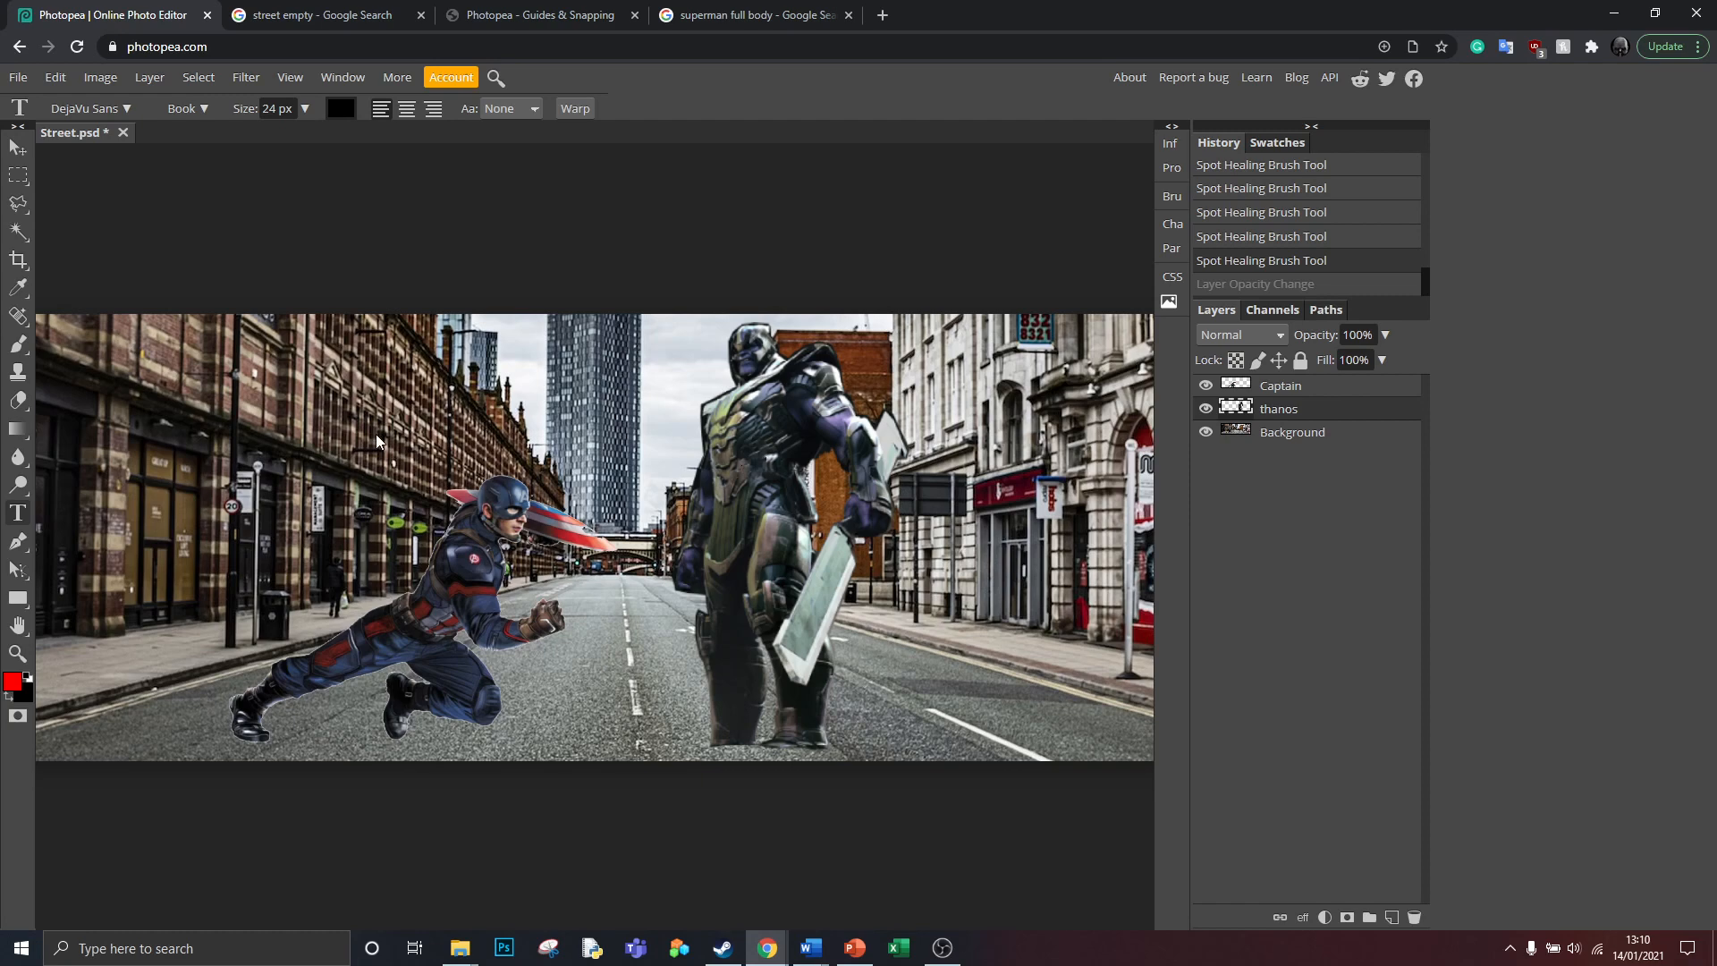
Step: Start a new text layer near the upper edge of the street image, above Captain America
{"action": "left_click", "coordinate": [17, 148]}
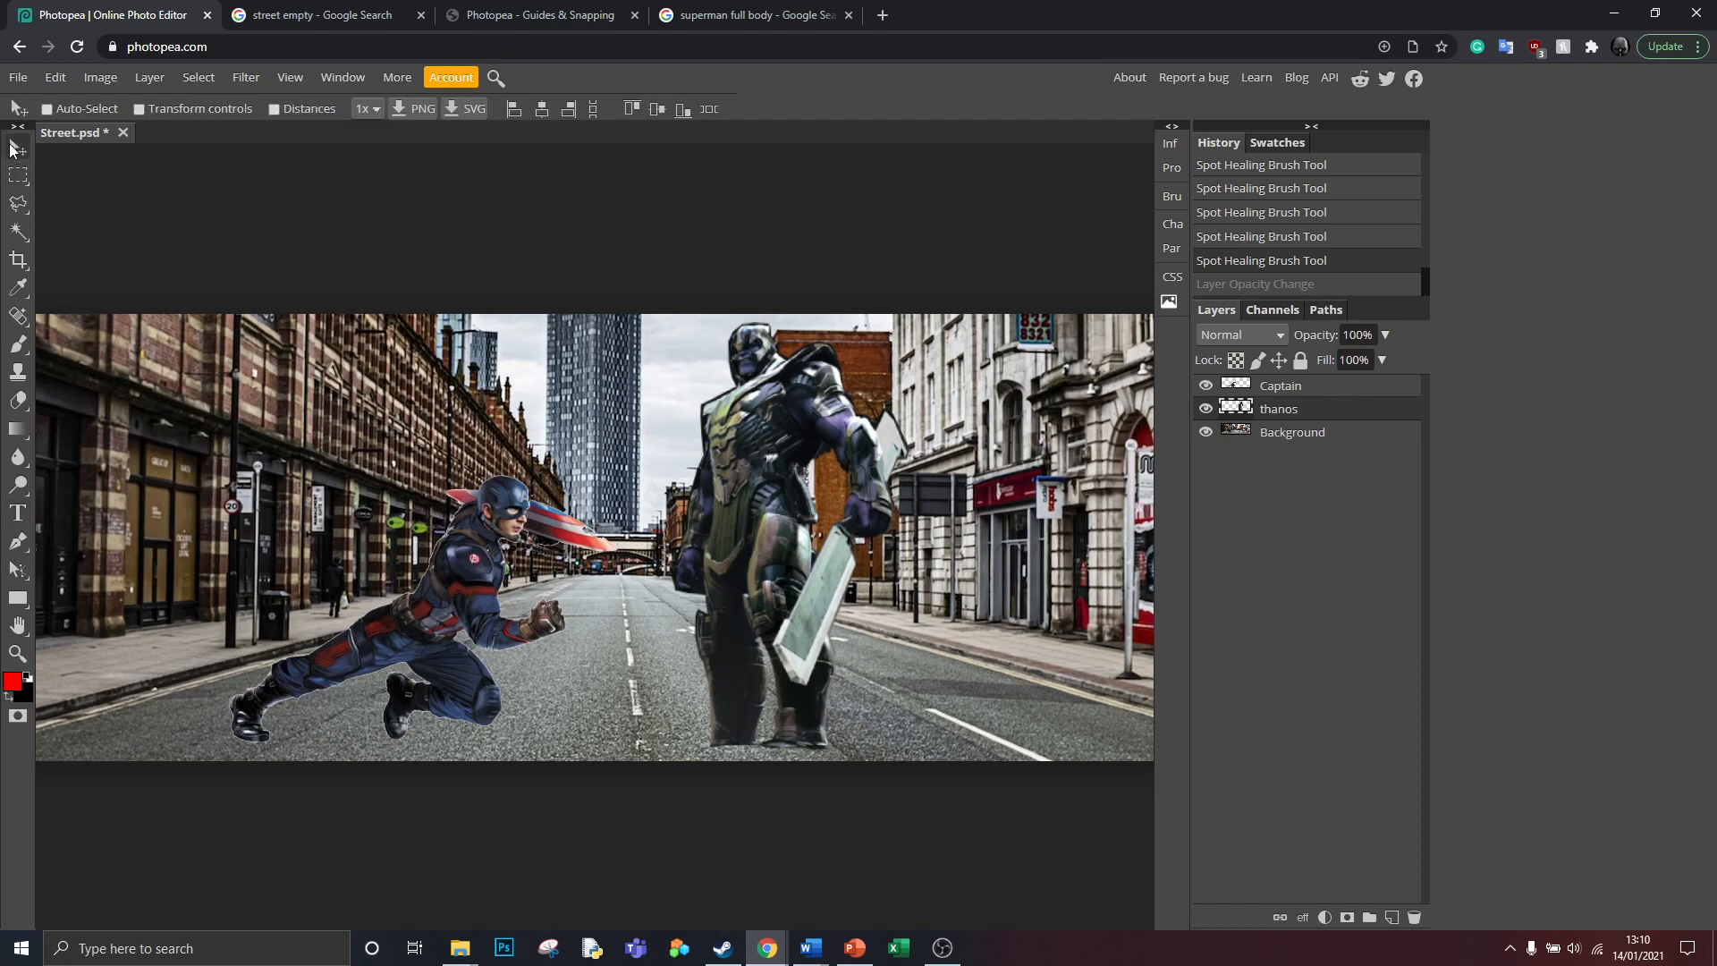
{"action": "left_click", "coordinate": [18, 516]}
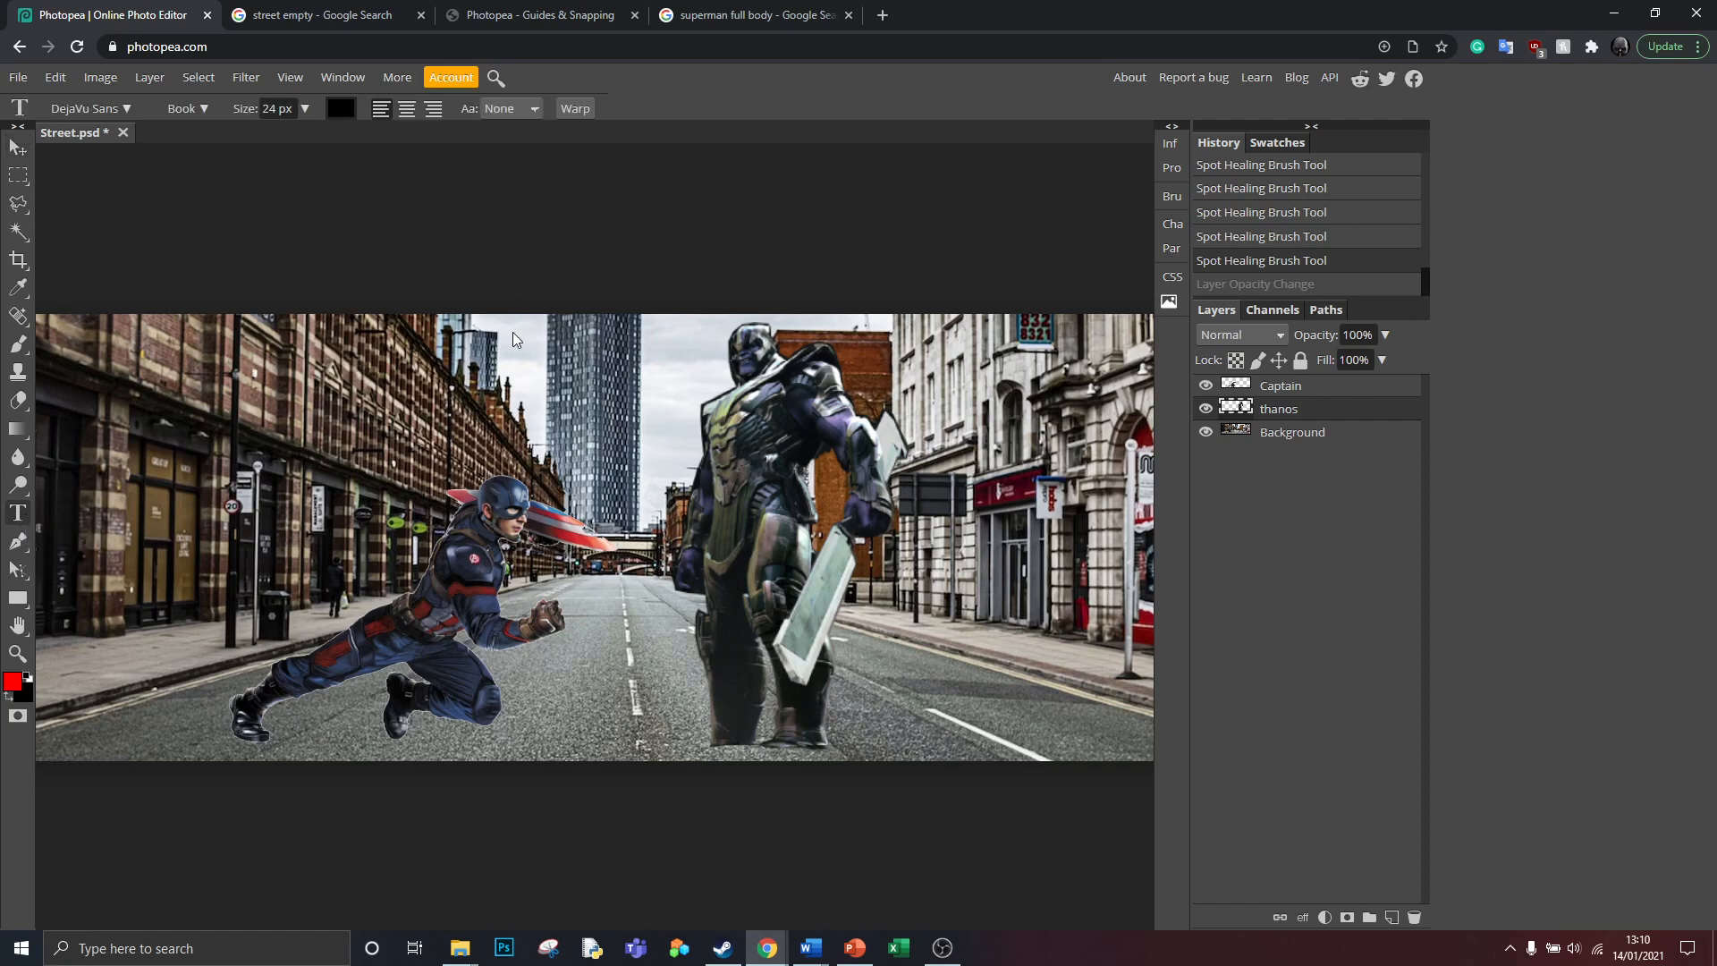
{"action": "left_click", "coordinate": [458, 331]}
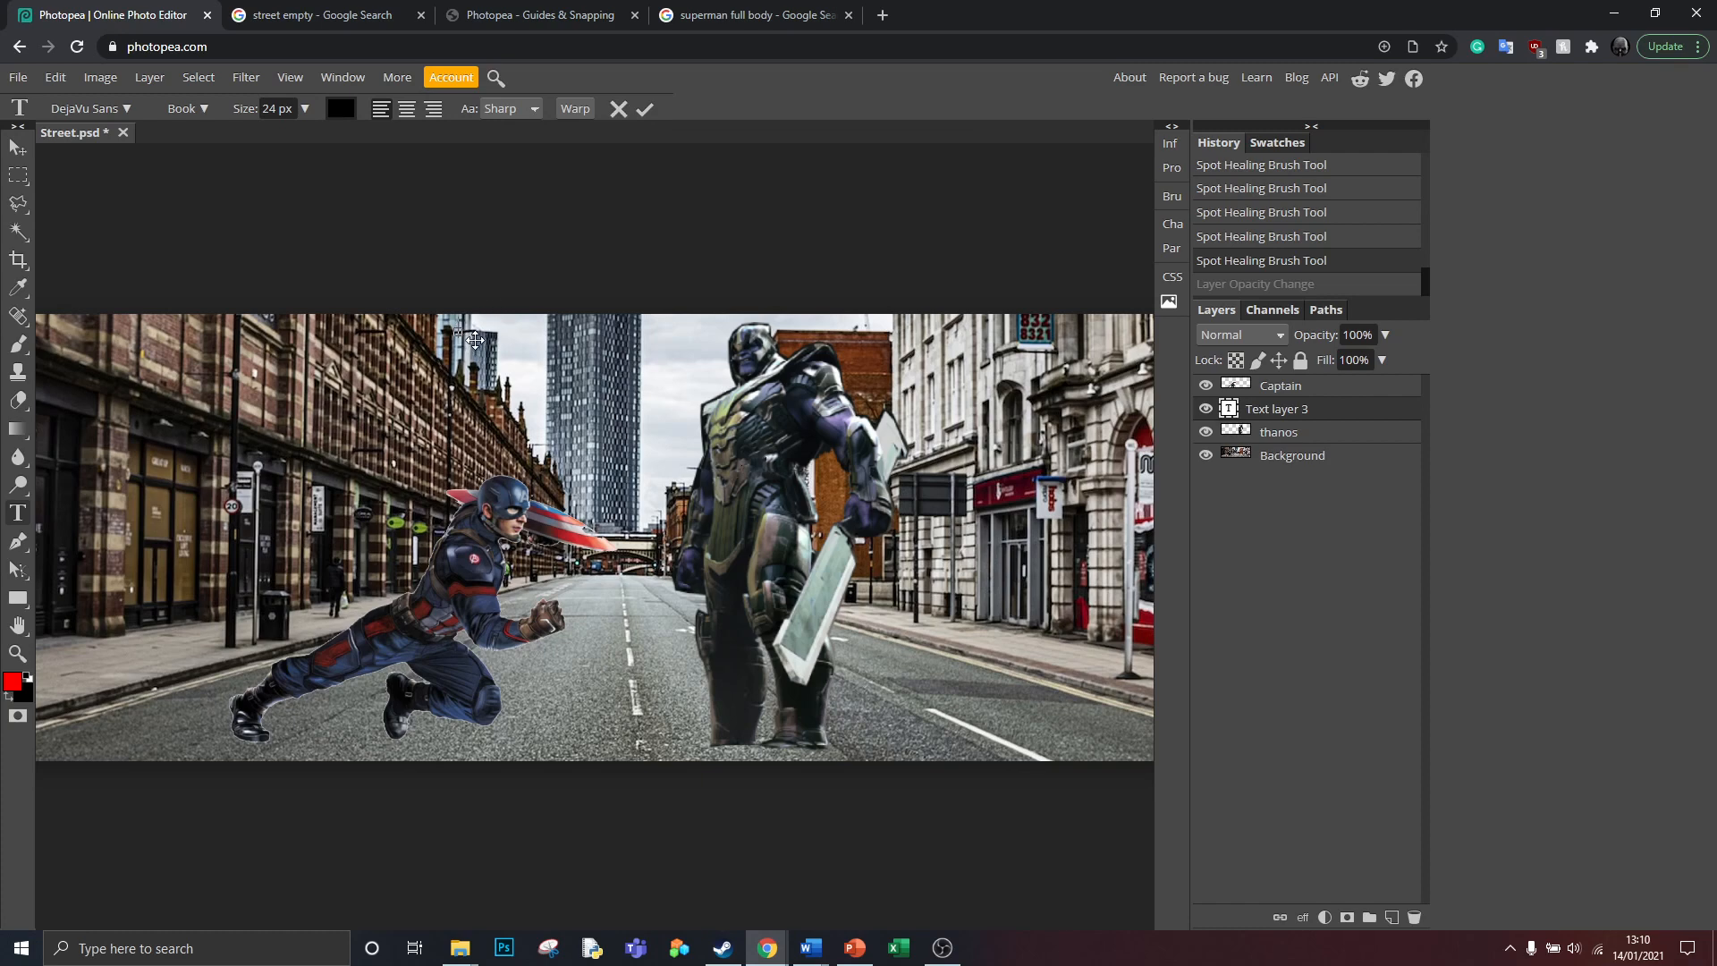
{"action": "type", "text": "hvwiwbvnwejrv"}
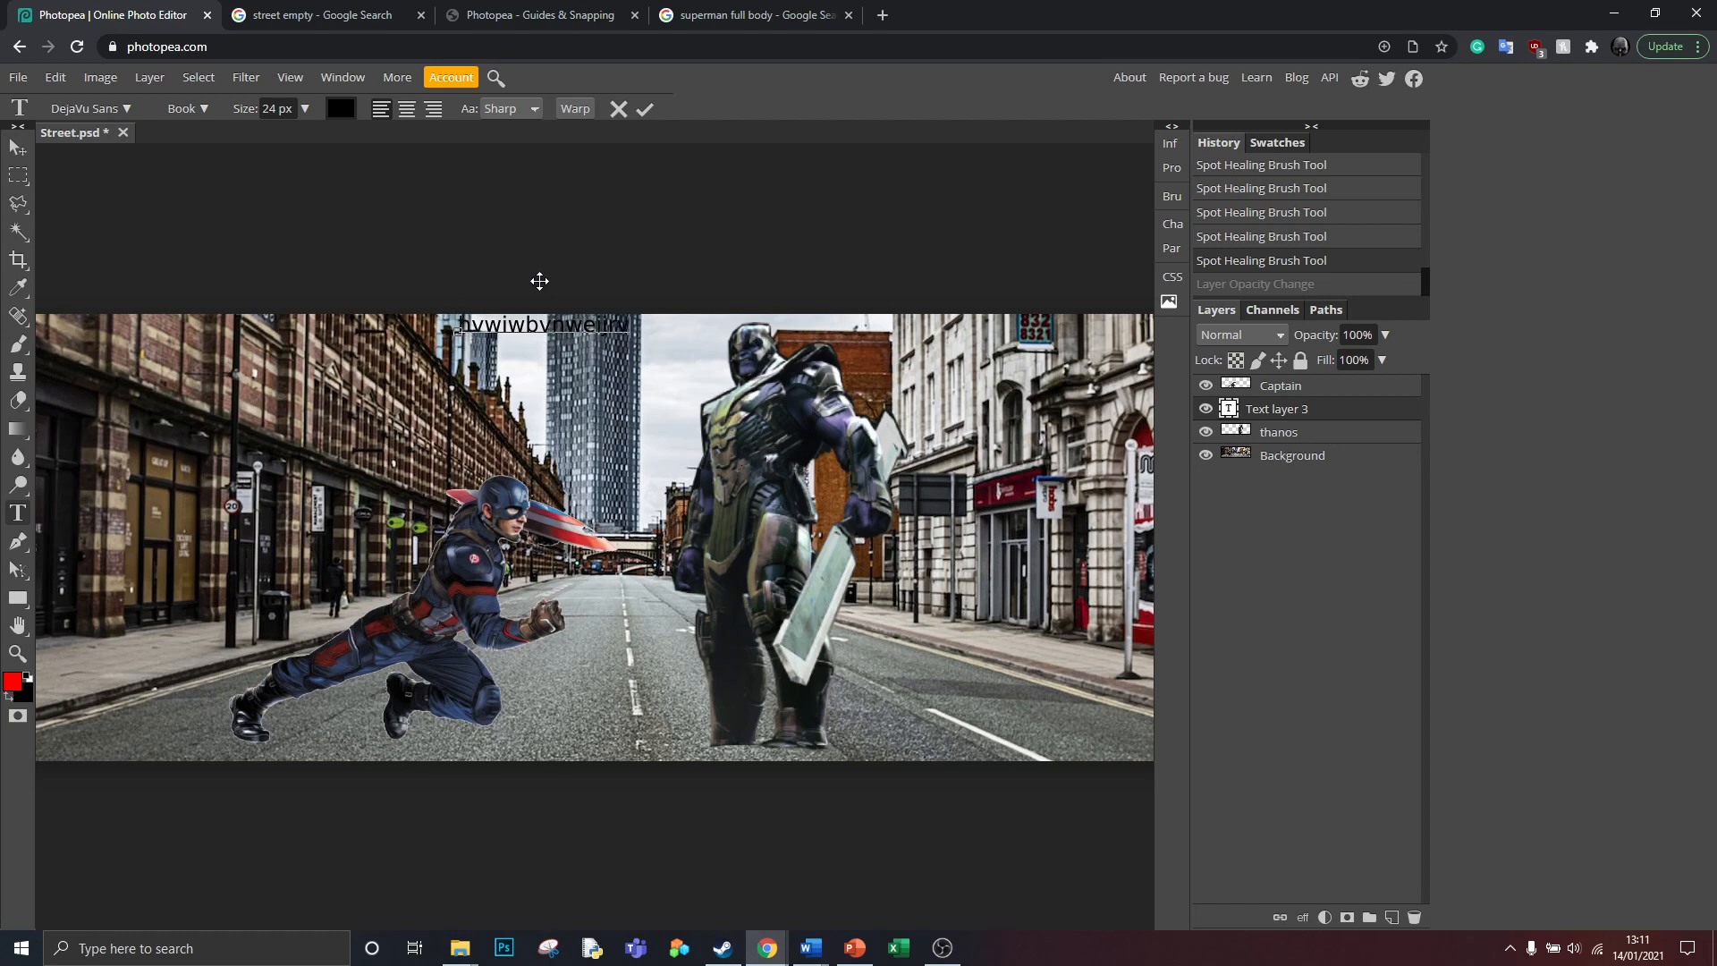
{"action": "key", "text": "BackSpace"}
{"action": "key", "text": "BackSpace"}
{"action": "key", "text": "BackSpace"}
{"action": "key", "text": "BackSpace"}
{"action": "key", "text": "BackSpace"}
{"action": "key", "text": "BackSpace"}
{"action": "key", "text": "BackSpace"}
{"action": "key", "text": "BackSpace"}
{"action": "key", "text": "BackSpace"}
{"action": "key", "text": "BackSpace"}
{"action": "key", "text": "BackSpace"}
{"action": "key", "text": "BackSpace"}
{"action": "key", "text": "BackSpace"}
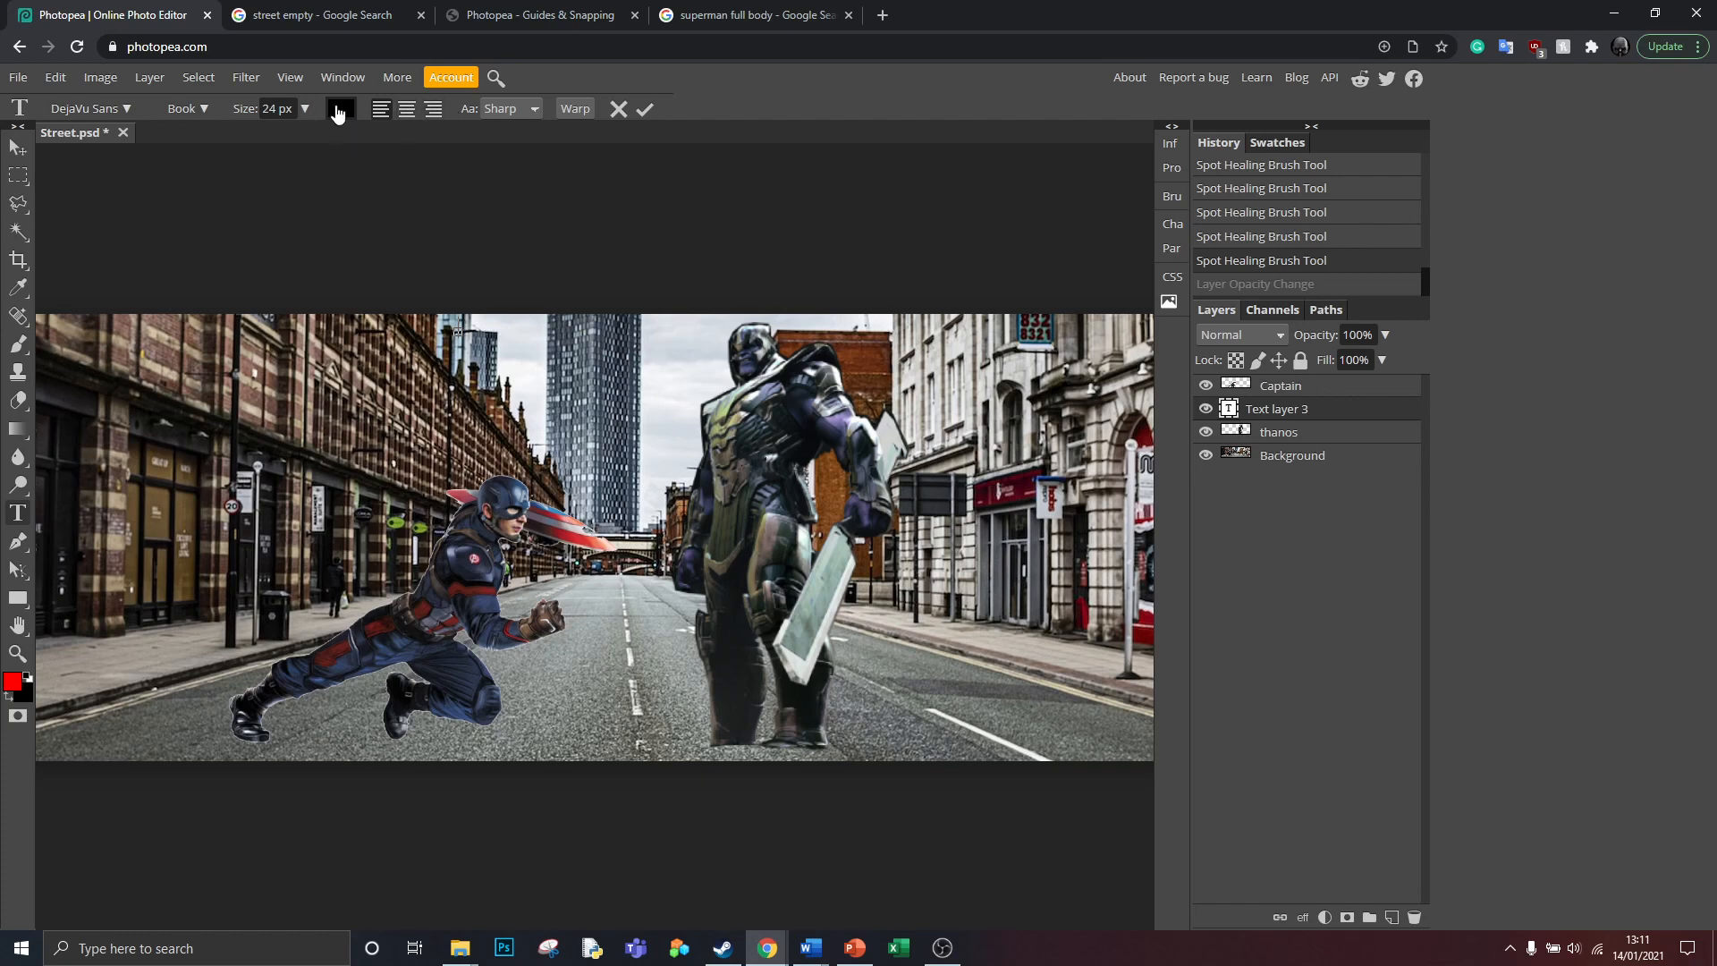
Step: Browse the fonts and set the new text layer's font to Cowboy Hippie Pro
{"action": "left_click", "coordinate": [127, 109]}
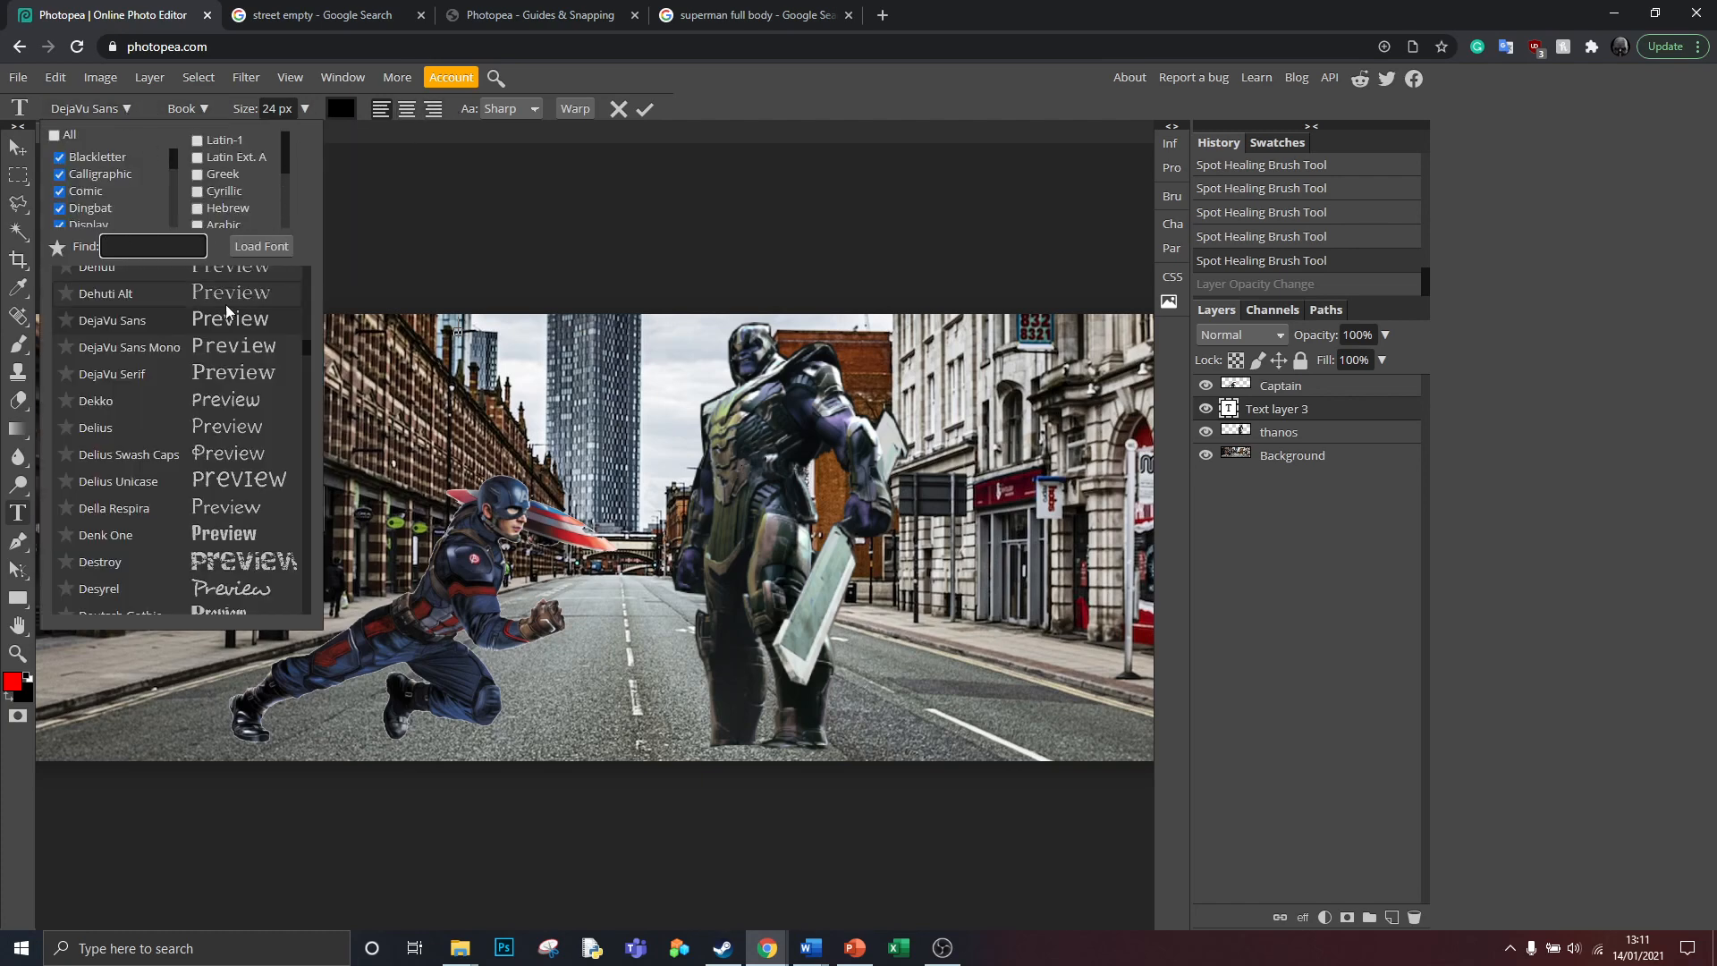
{"action": "scroll", "coordinate": [206, 331], "scroll_direction": "down", "scroll_amount": 5}
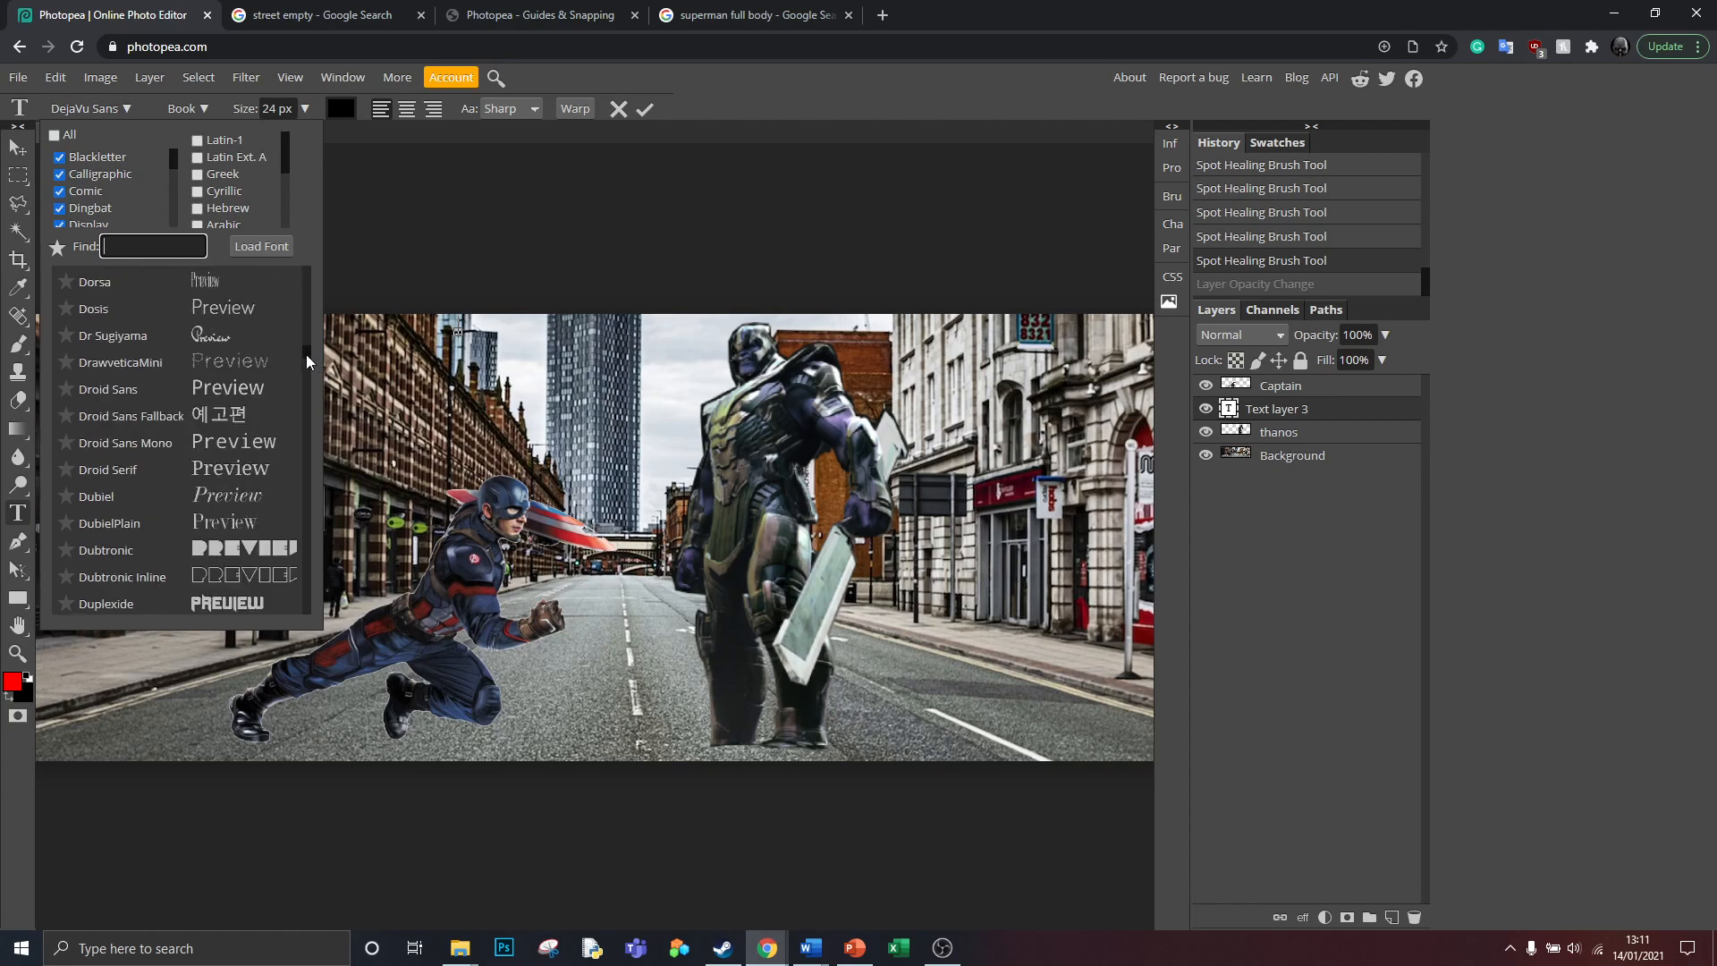
{"action": "scroll", "coordinate": [306, 355], "scroll_direction": "up", "scroll_amount": 5}
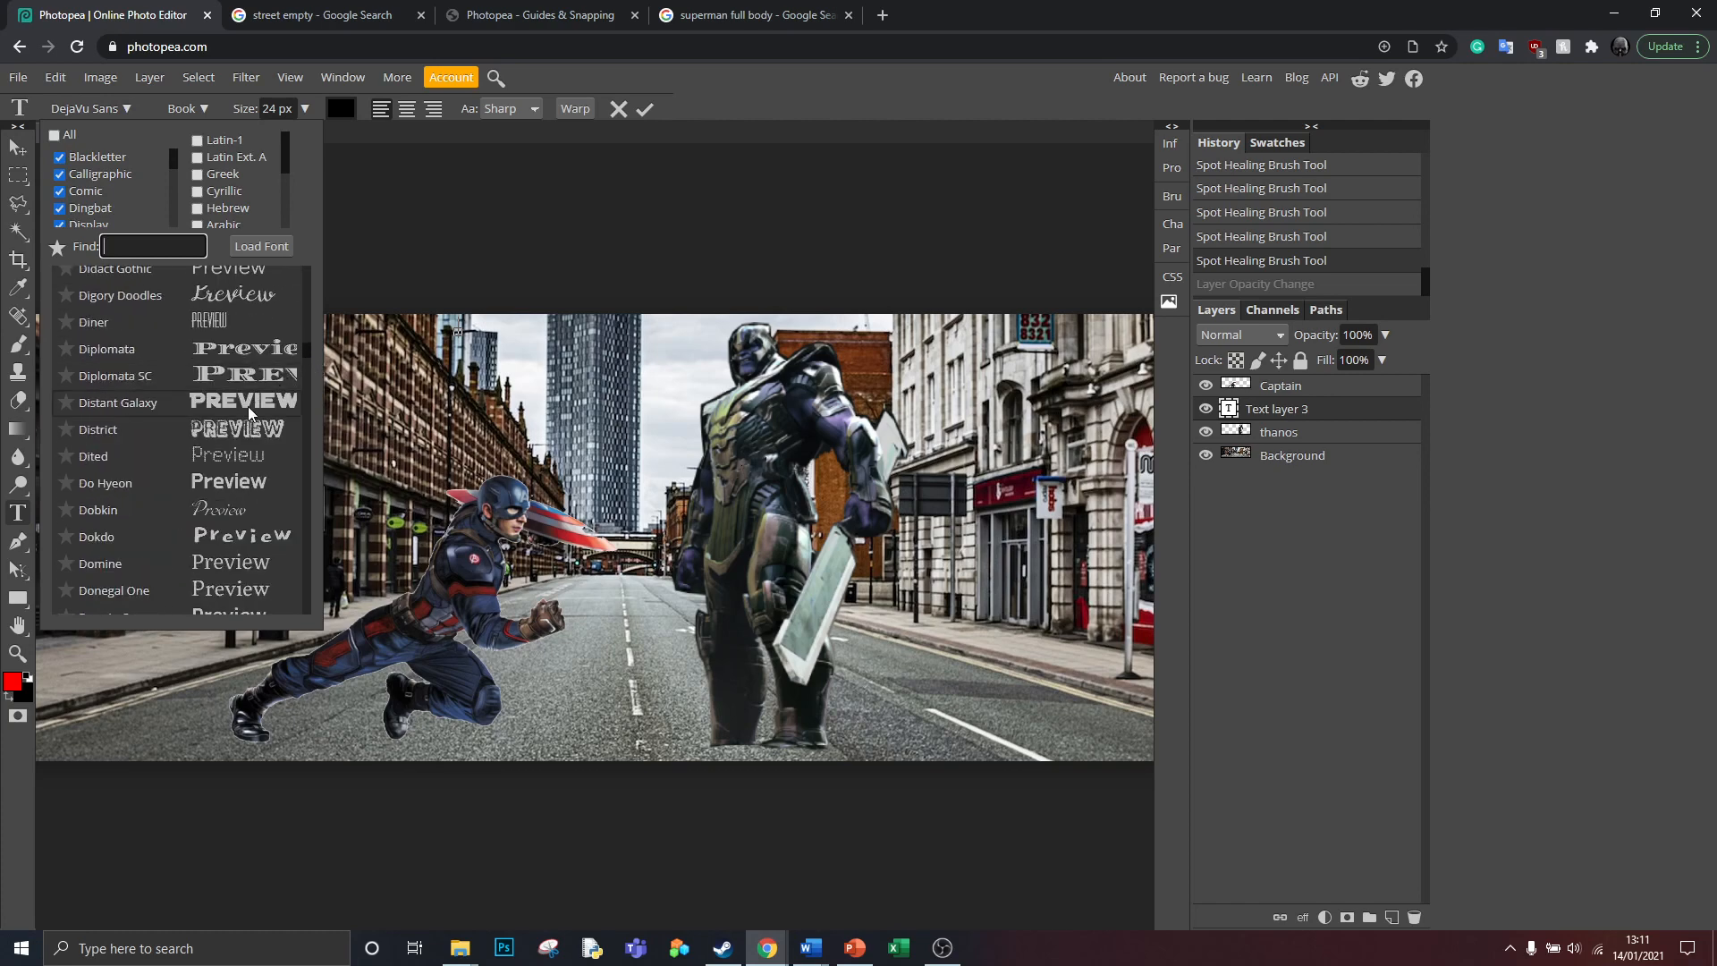
{"action": "scroll", "coordinate": [243, 410], "scroll_direction": "up", "scroll_amount": 10}
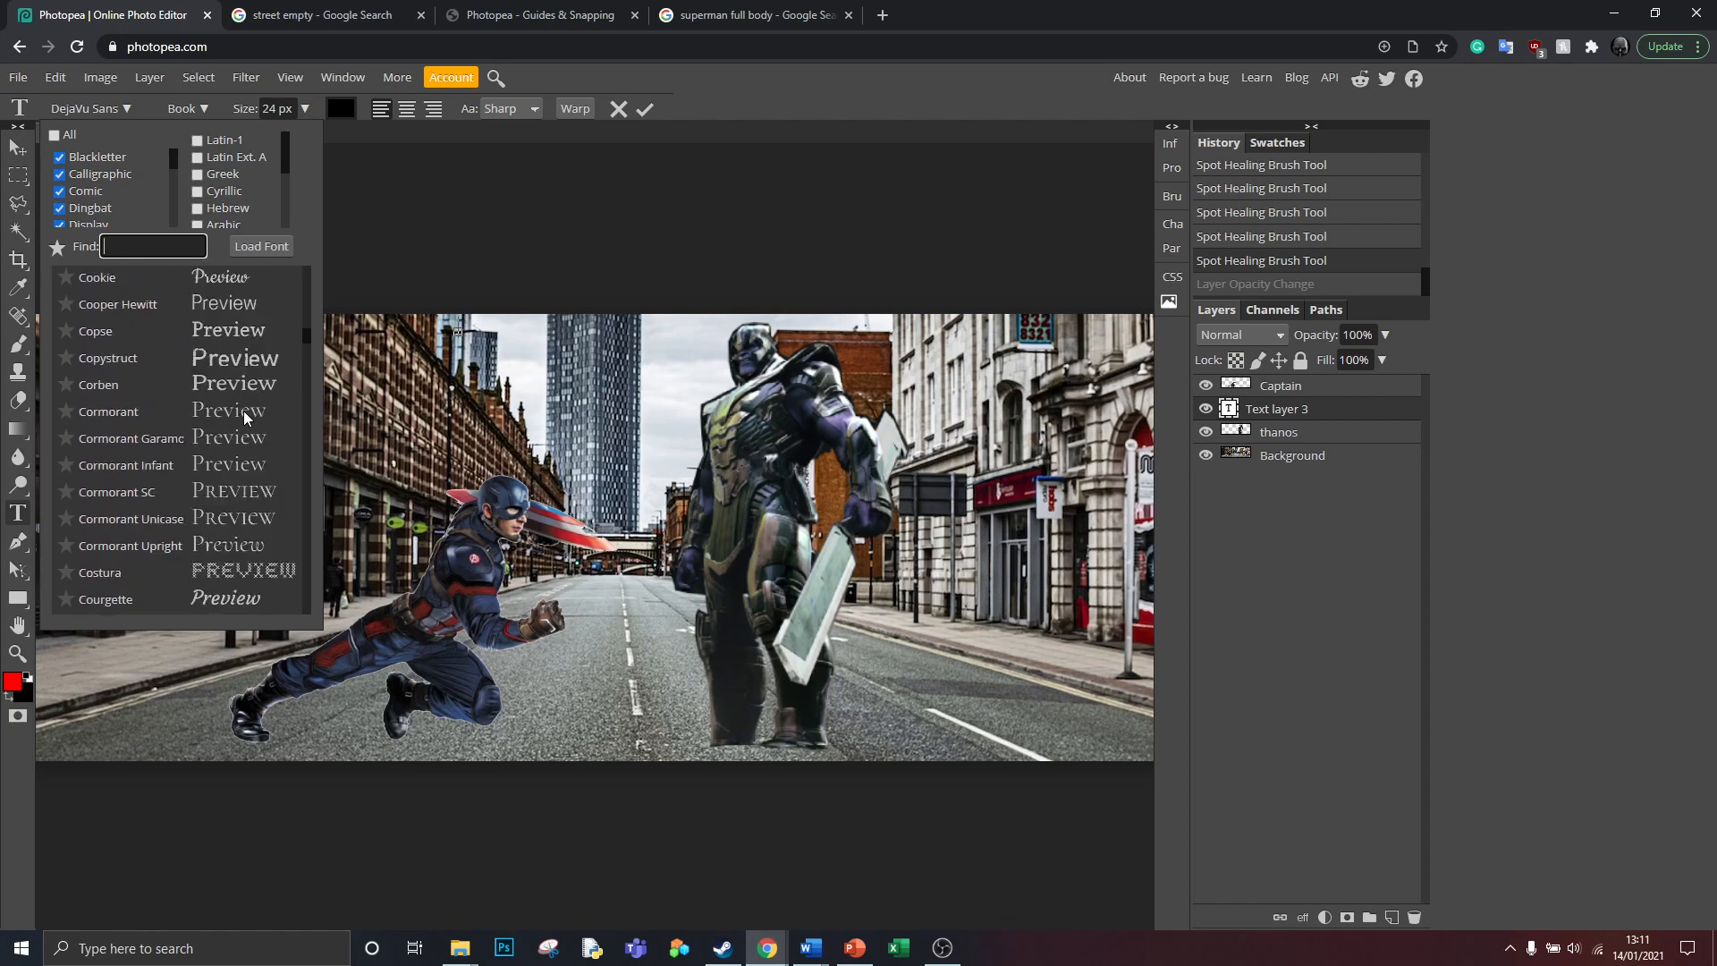
{"action": "scroll", "coordinate": [243, 410], "scroll_direction": "down", "scroll_amount": 4}
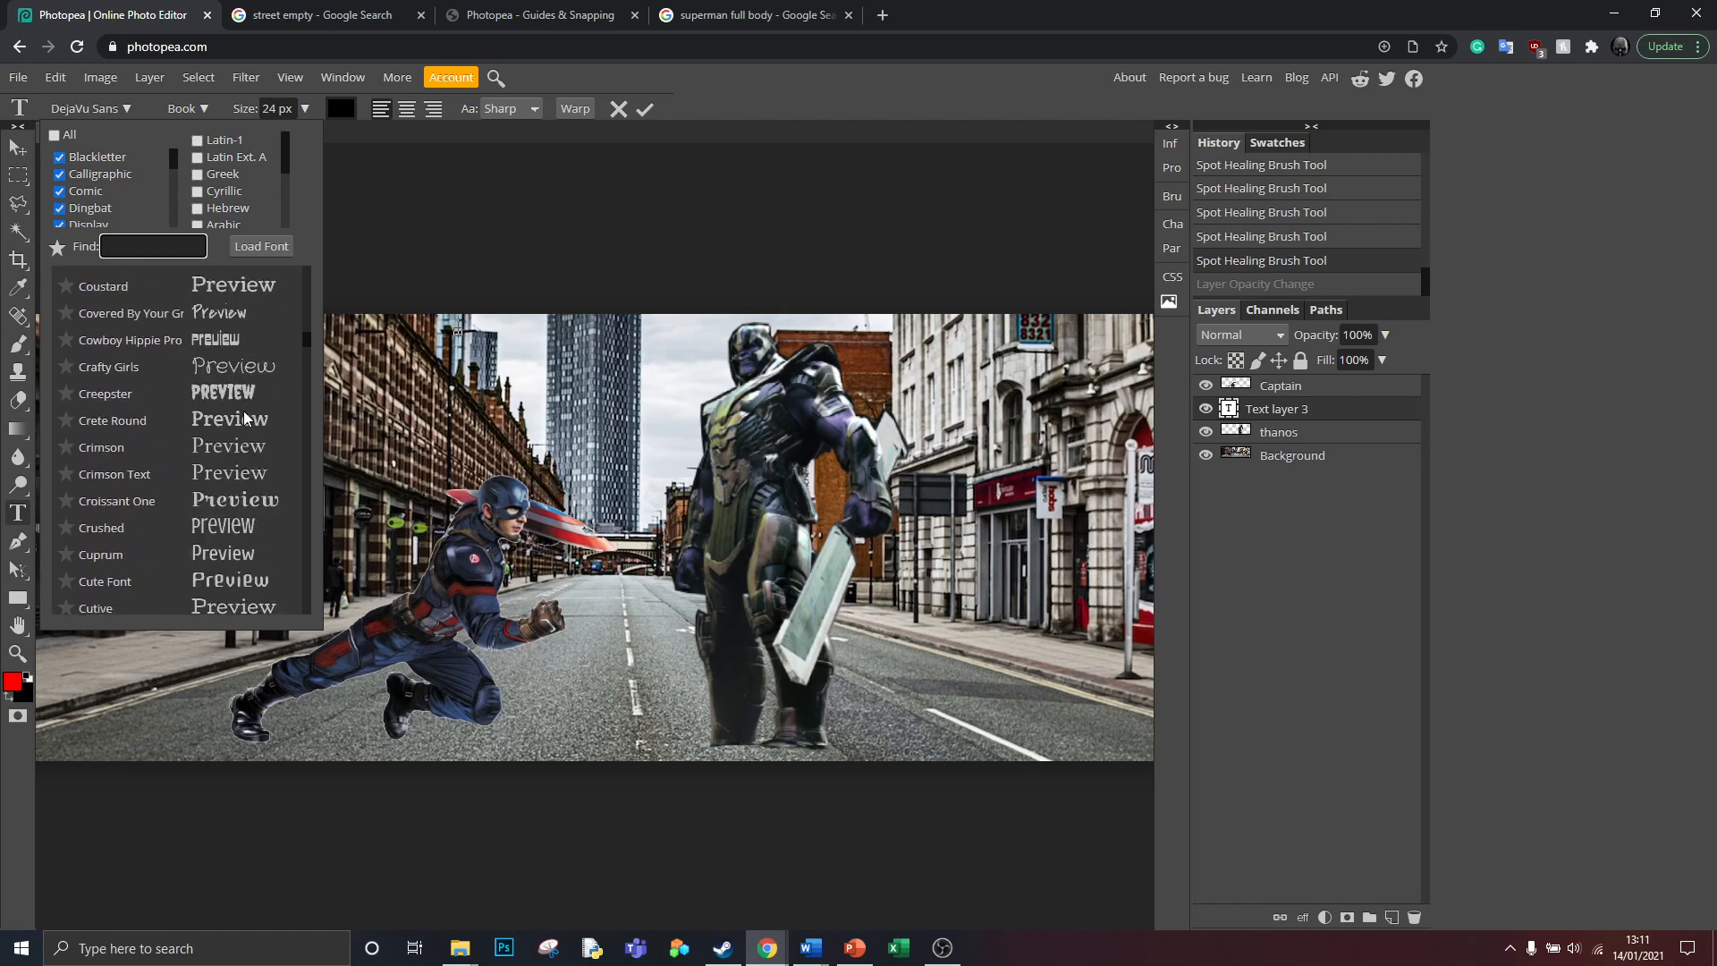
{"action": "left_click", "coordinate": [202, 339]}
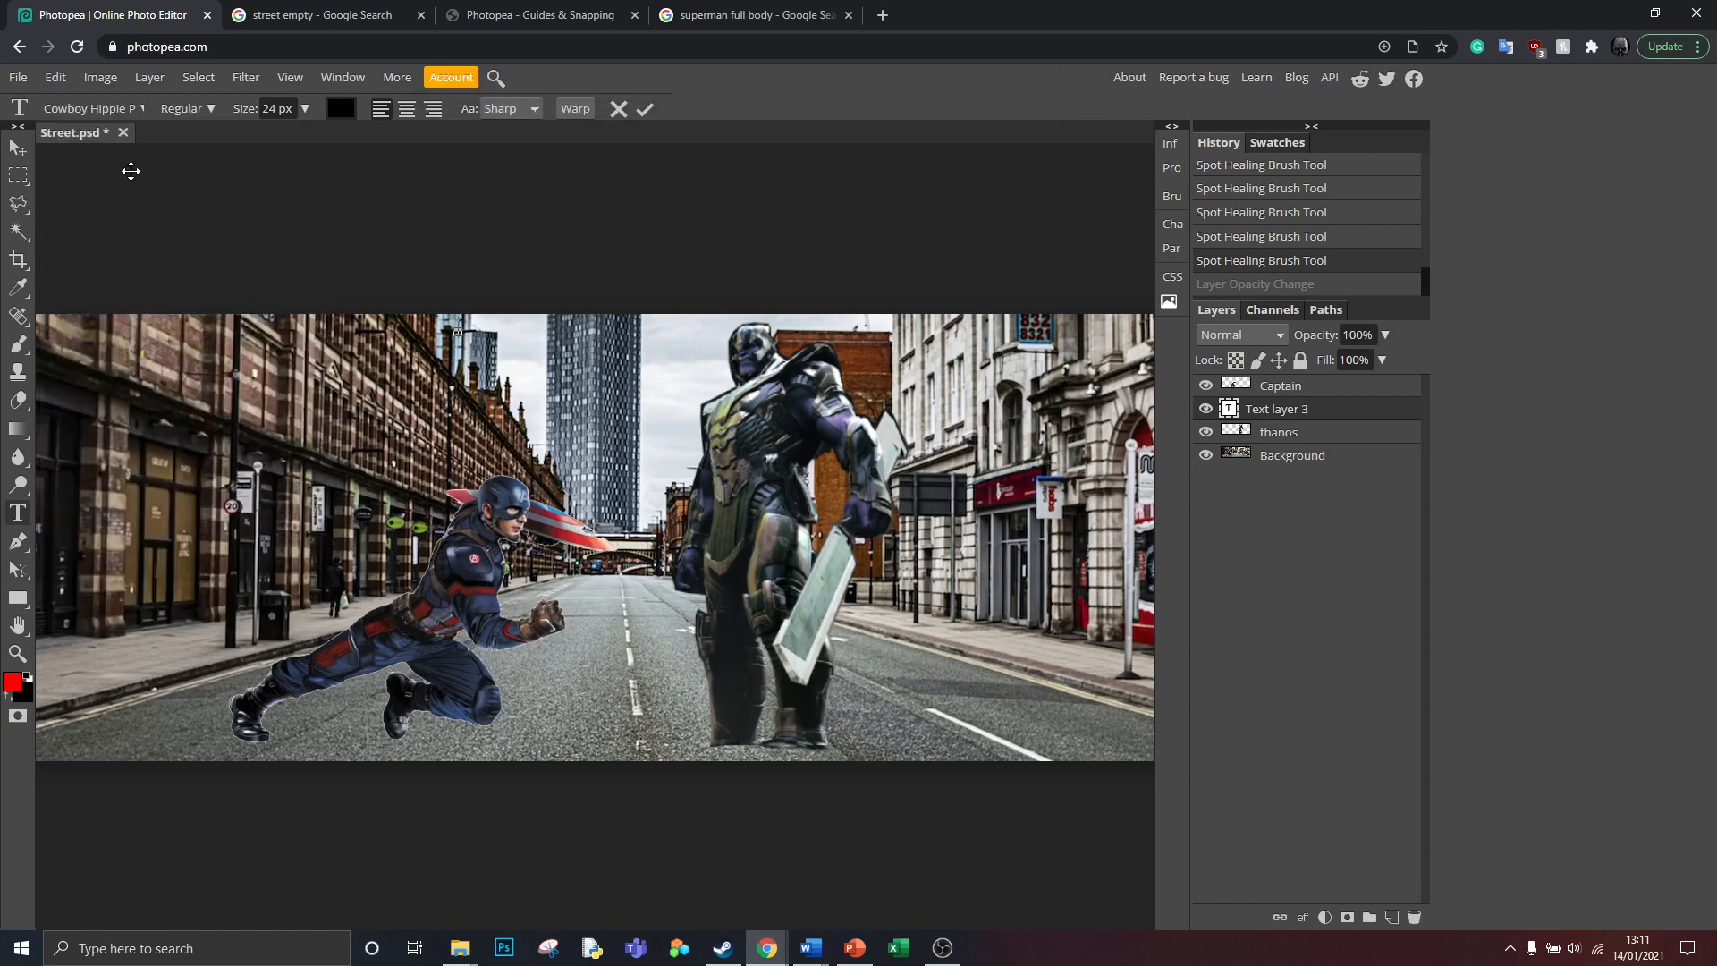
Step: Set the text size to 49 px and check which styles the current font offers
{"action": "left_click", "coordinate": [305, 110]}
{"action": "left_click", "coordinate": [218, 110]}
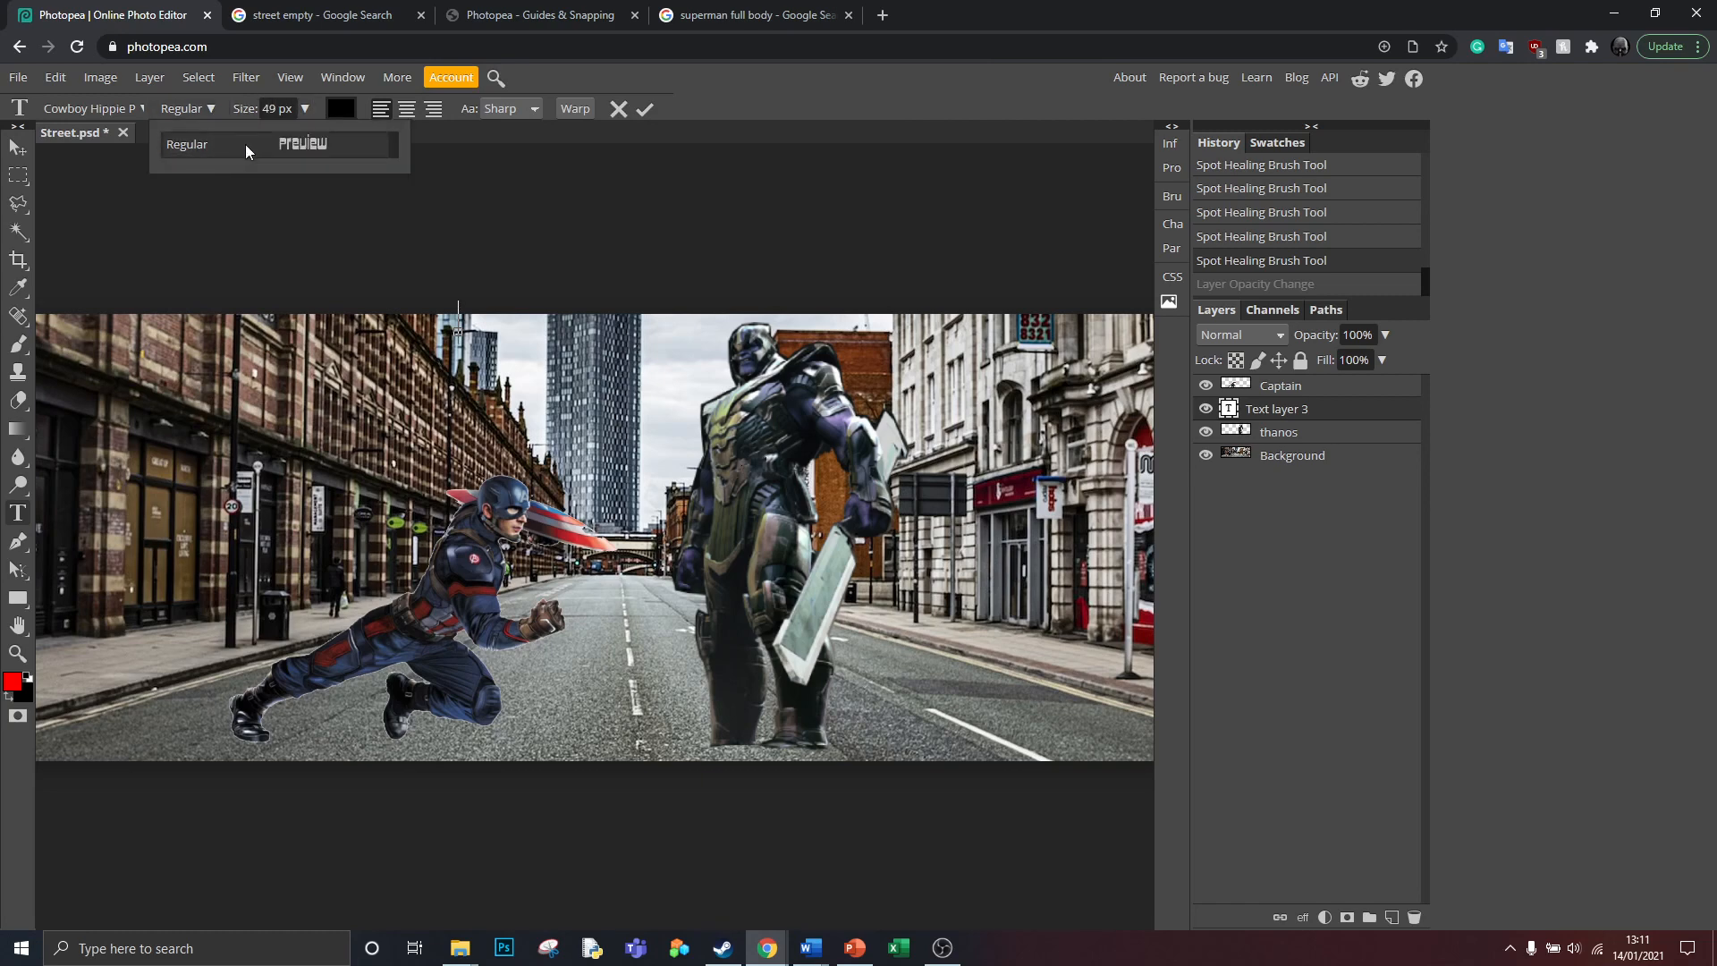
{"action": "left_click", "coordinate": [142, 106]}
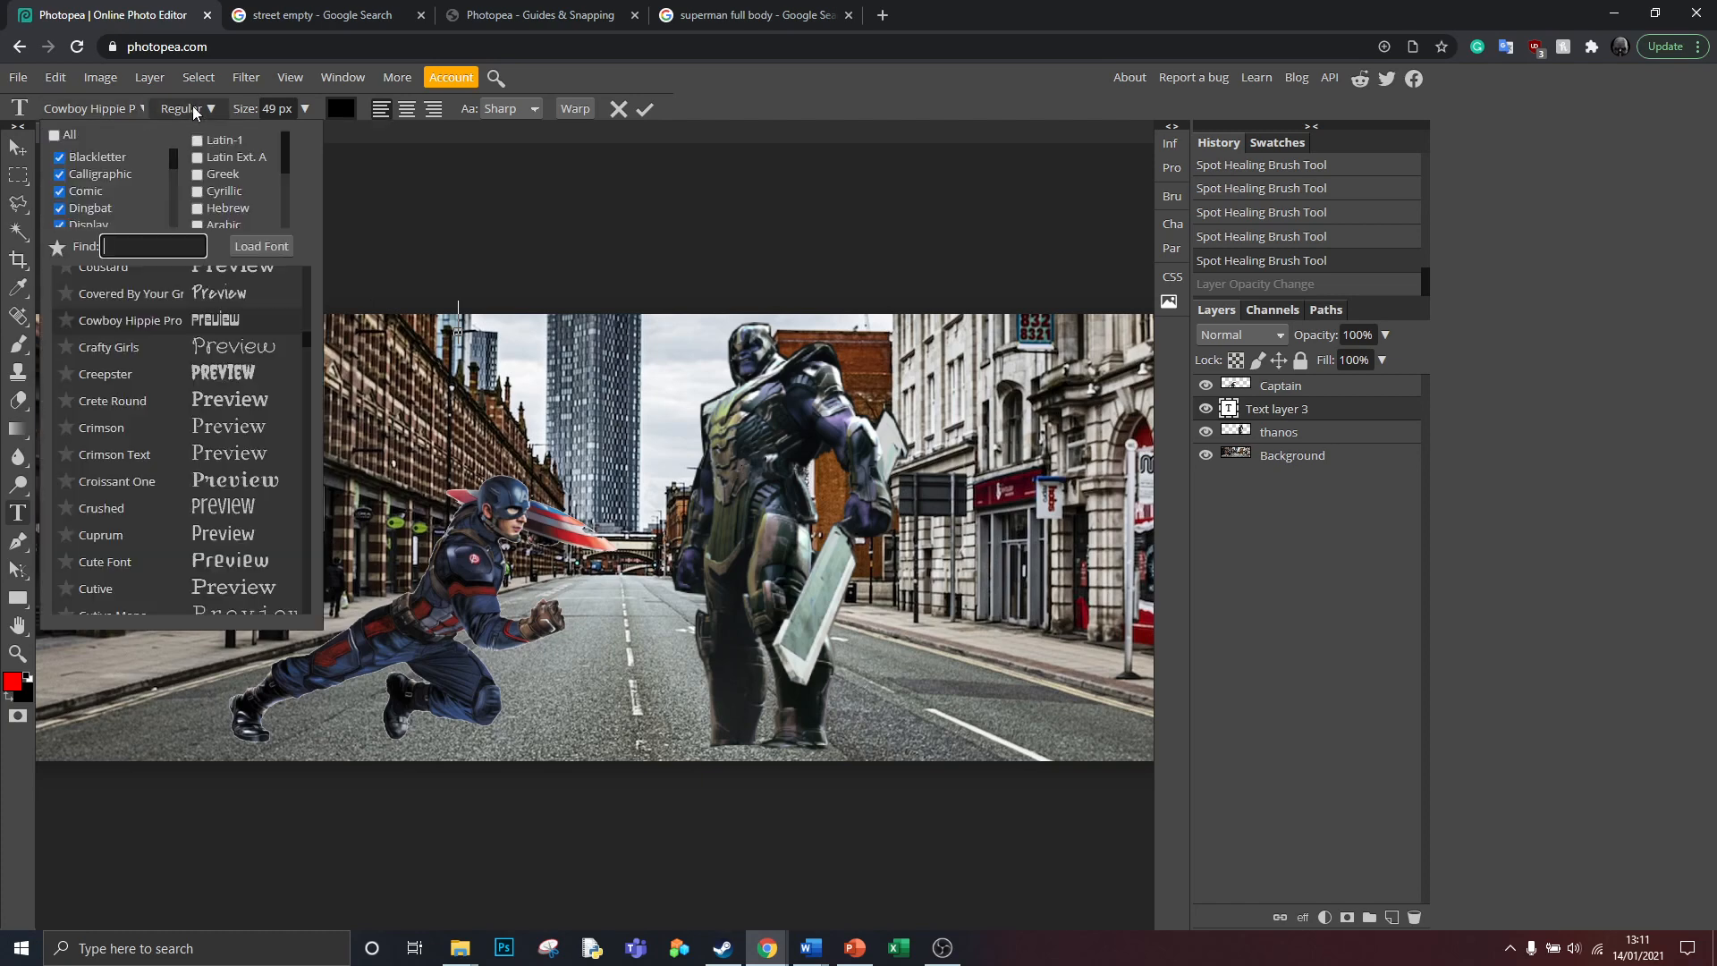
{"action": "left_click", "coordinate": [209, 108]}
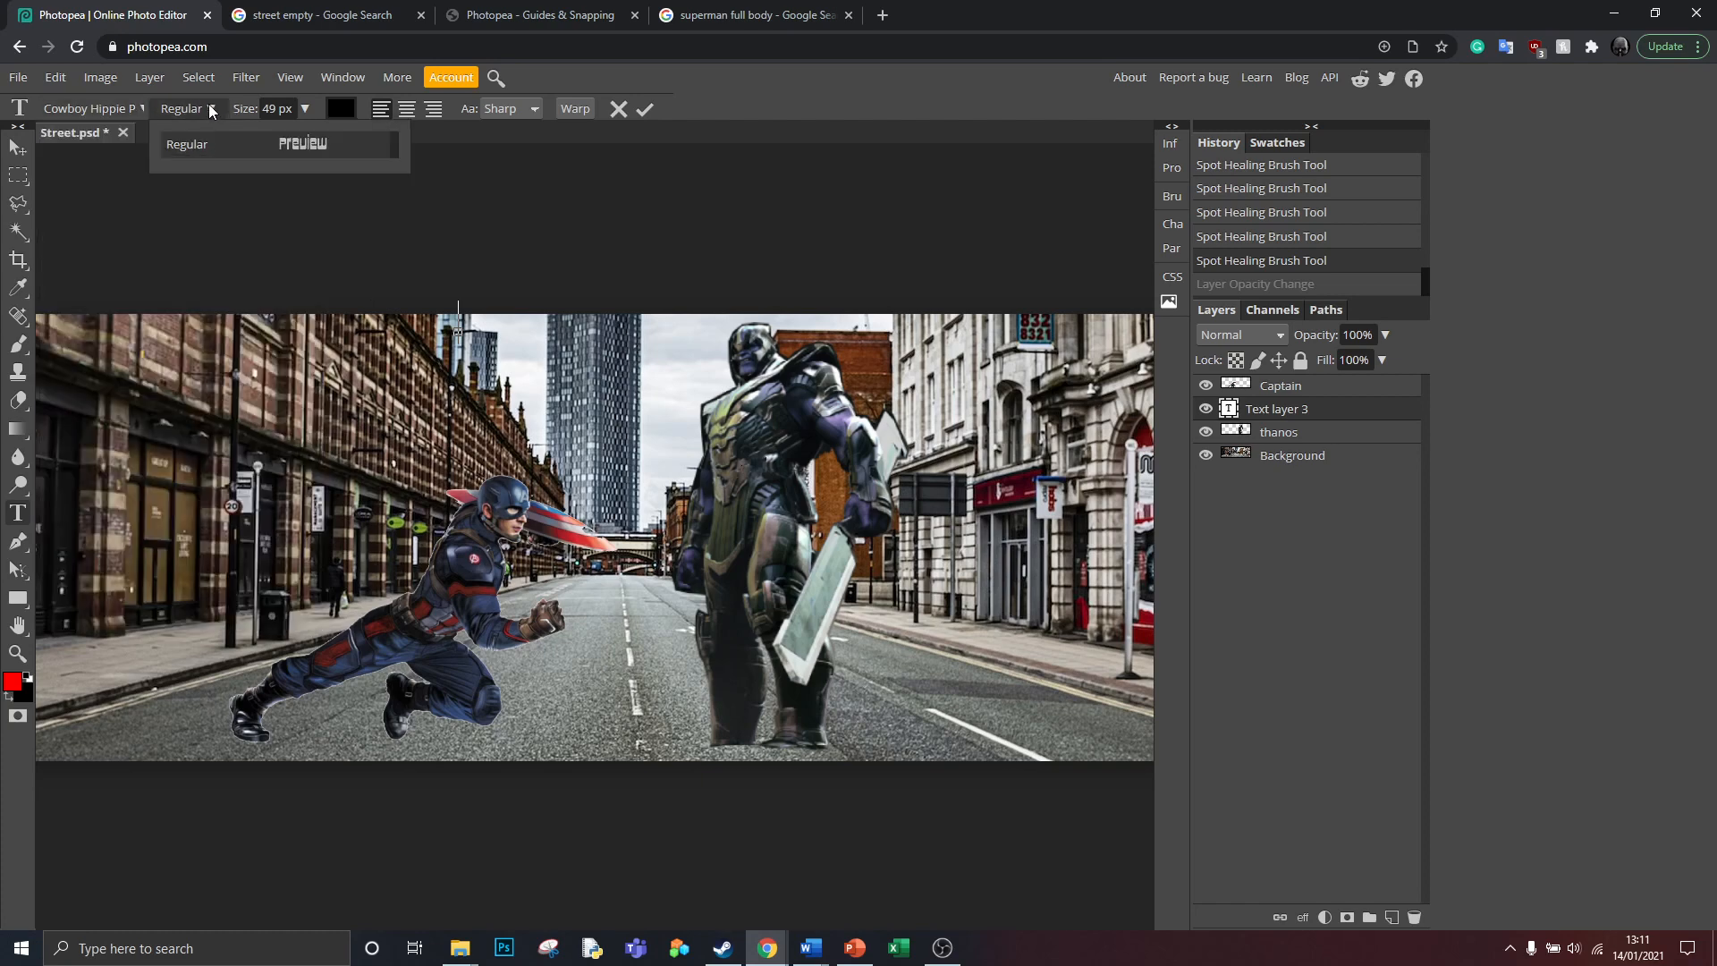
Step: Browse the available fonts and search them for "cal" and "times", clearing each search
{"action": "left_click", "coordinate": [141, 105]}
{"action": "scroll", "coordinate": [95, 336], "scroll_direction": "up", "scroll_amount": 5}
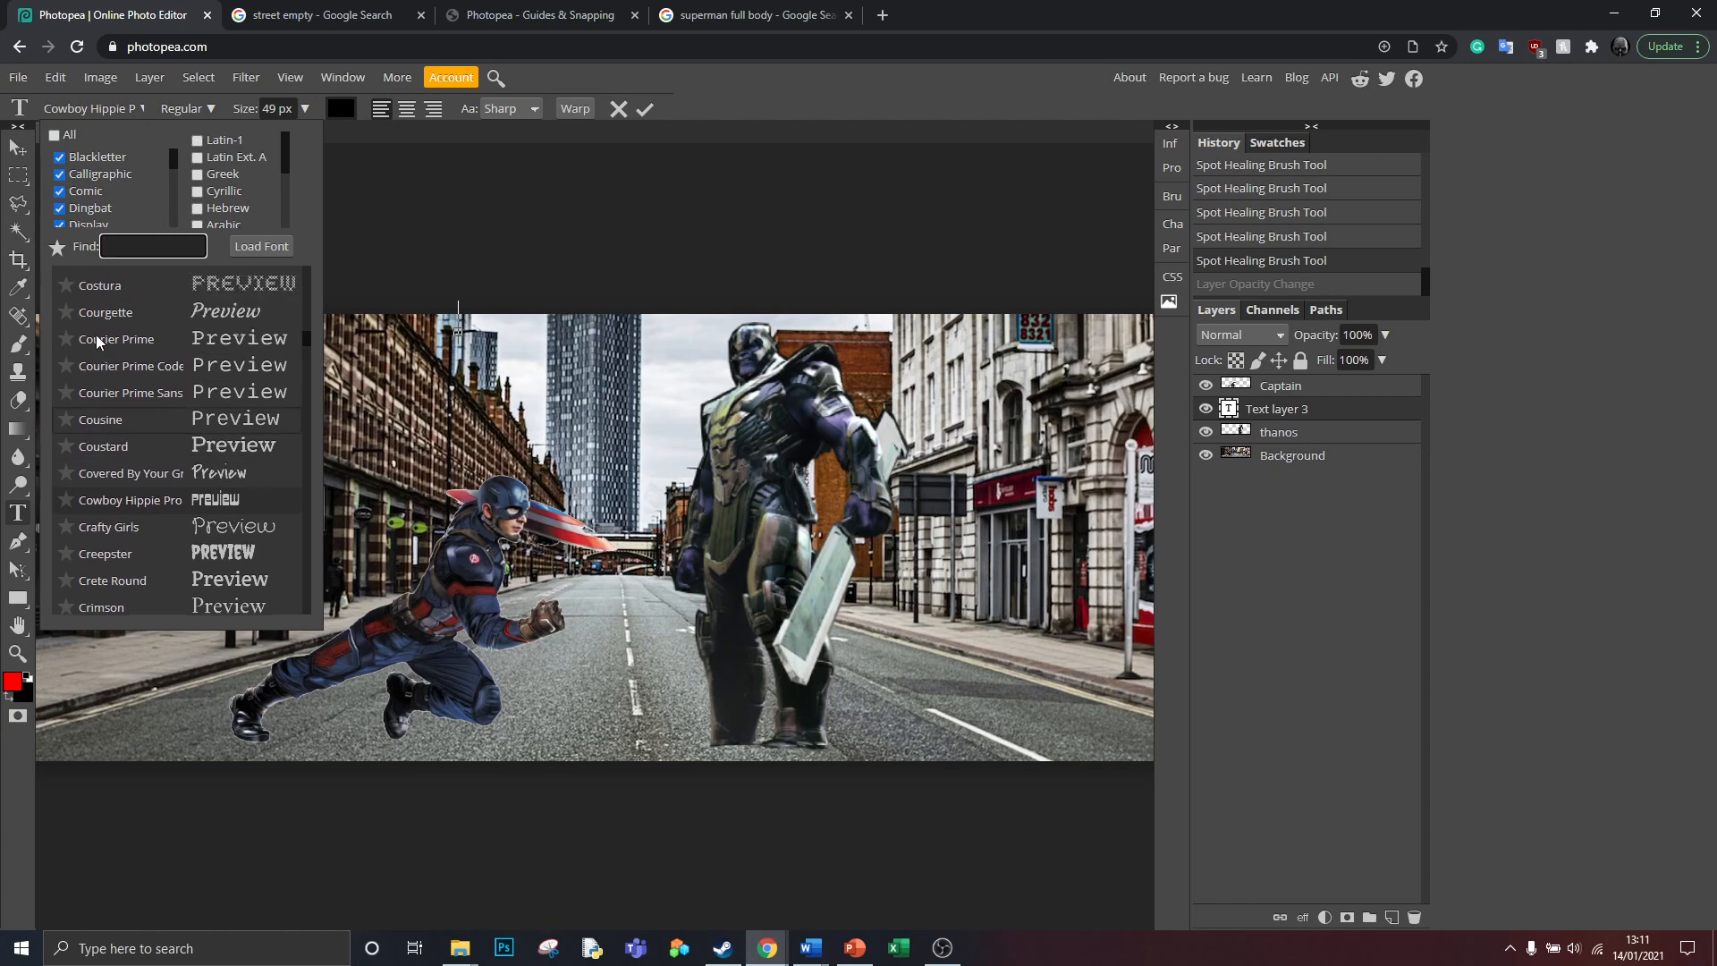
{"action": "scroll", "coordinate": [96, 331], "scroll_direction": "up", "scroll_amount": 5}
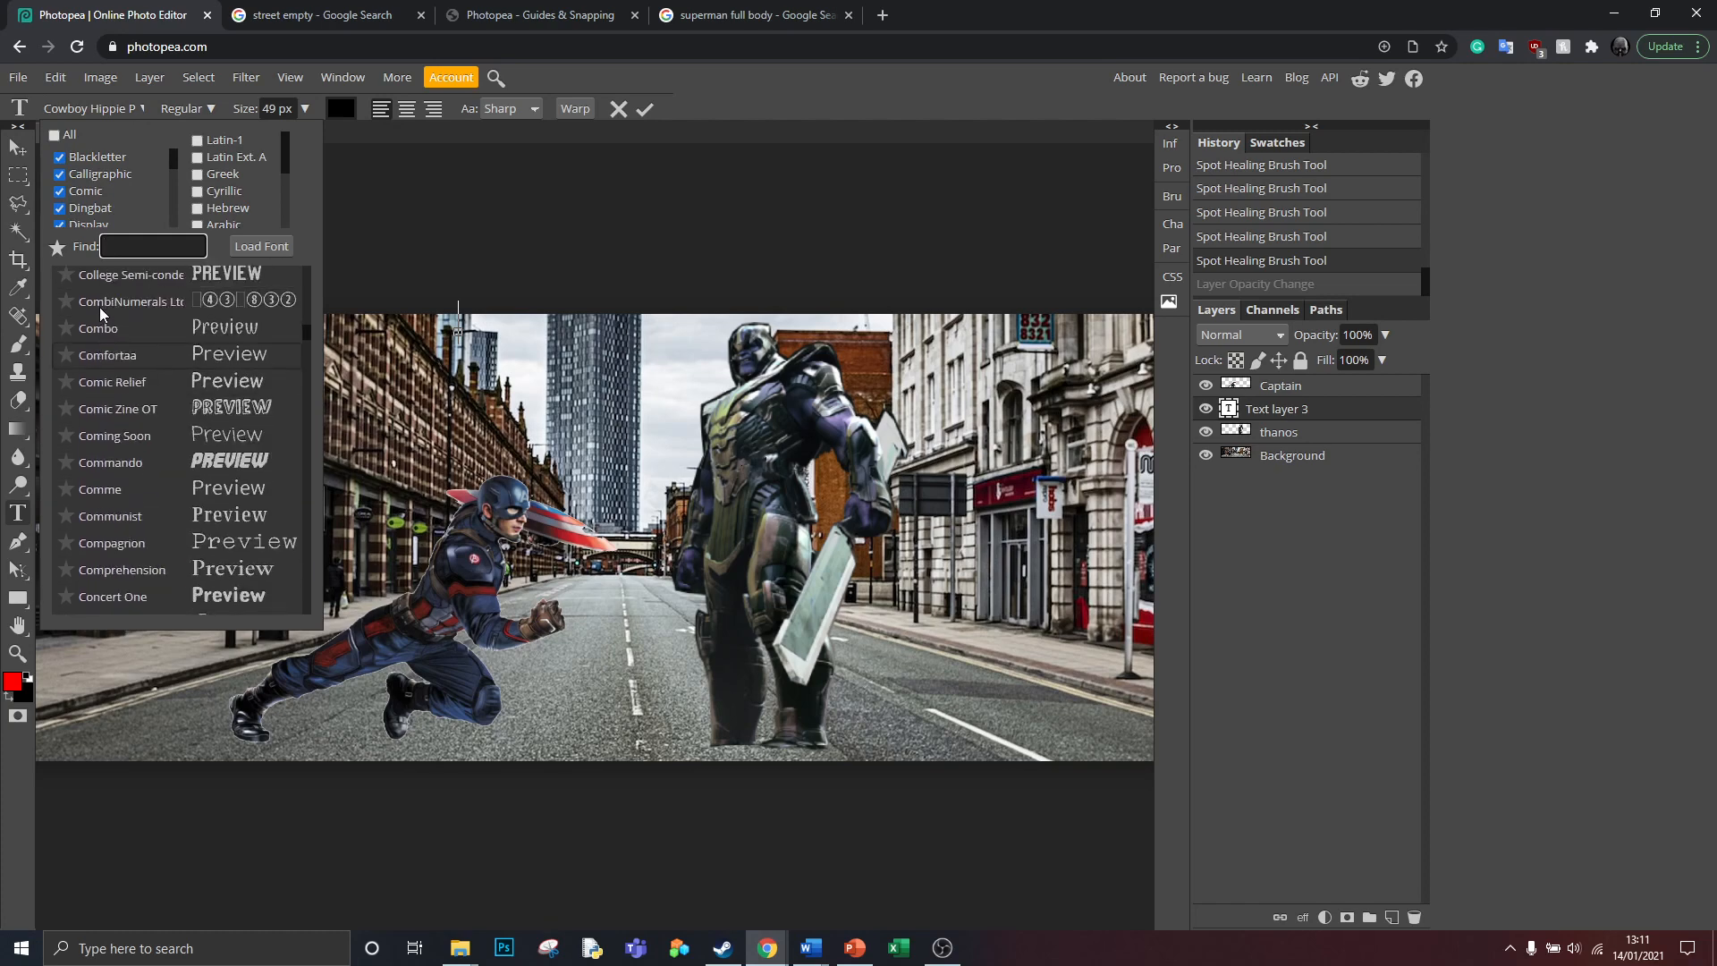
{"action": "scroll", "coordinate": [100, 306], "scroll_direction": "up", "scroll_amount": 10}
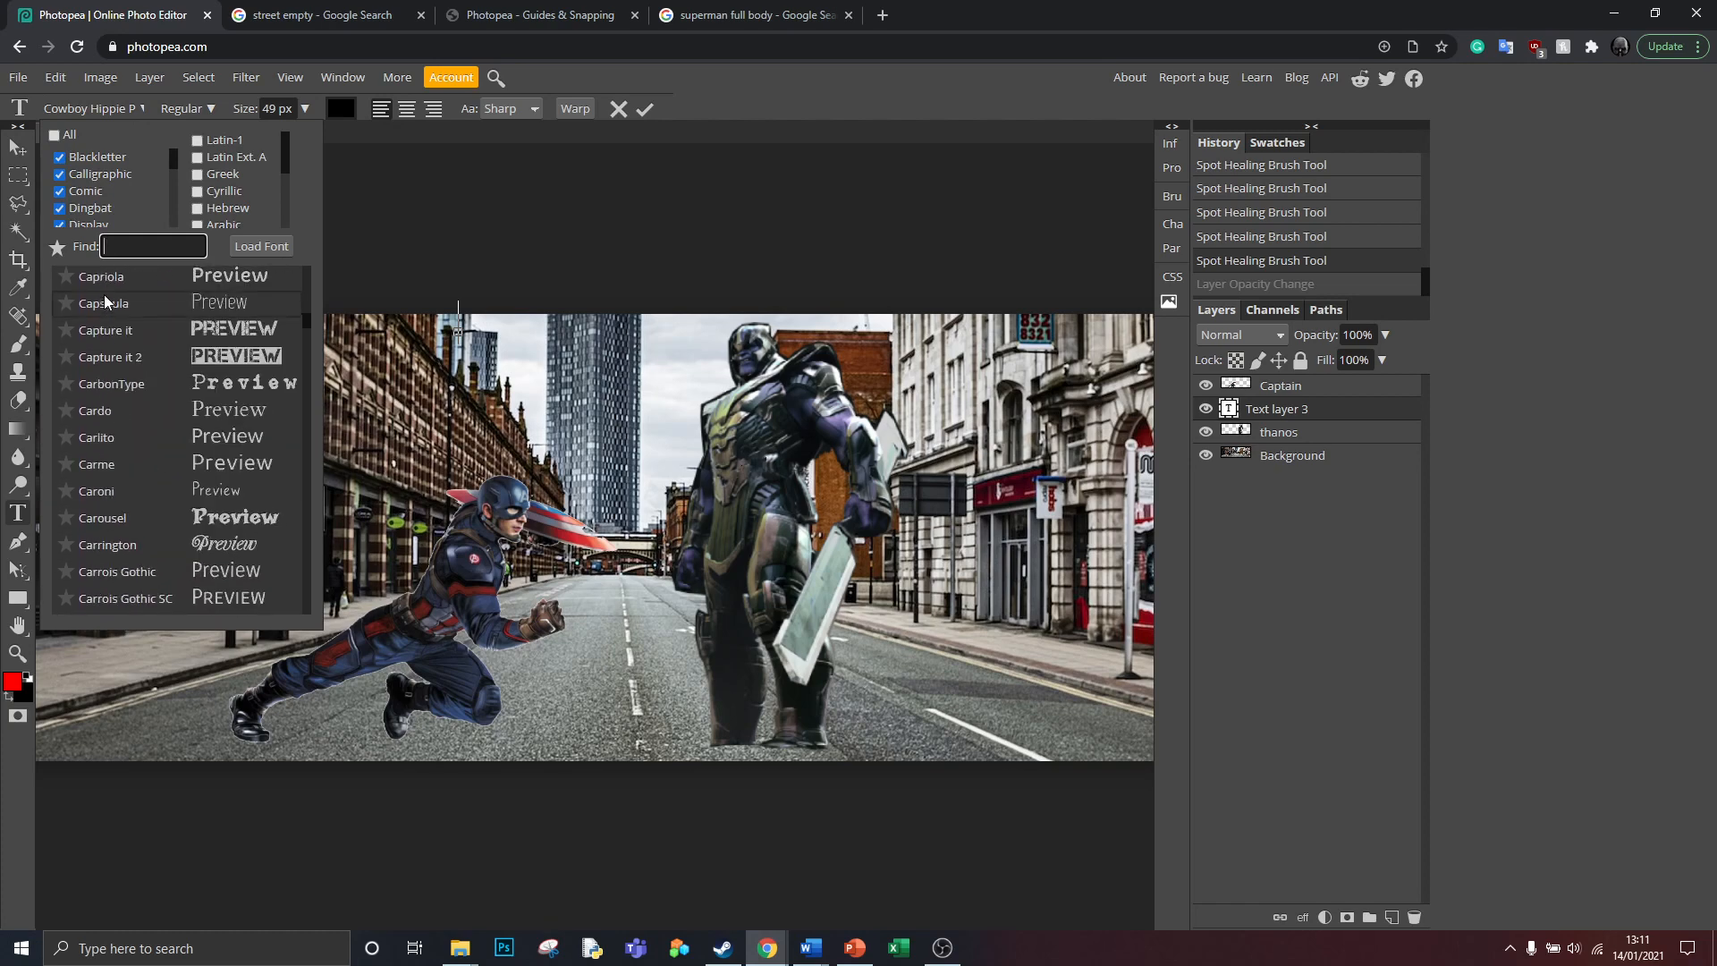
{"action": "scroll", "coordinate": [114, 346], "scroll_direction": "down", "scroll_amount": 5}
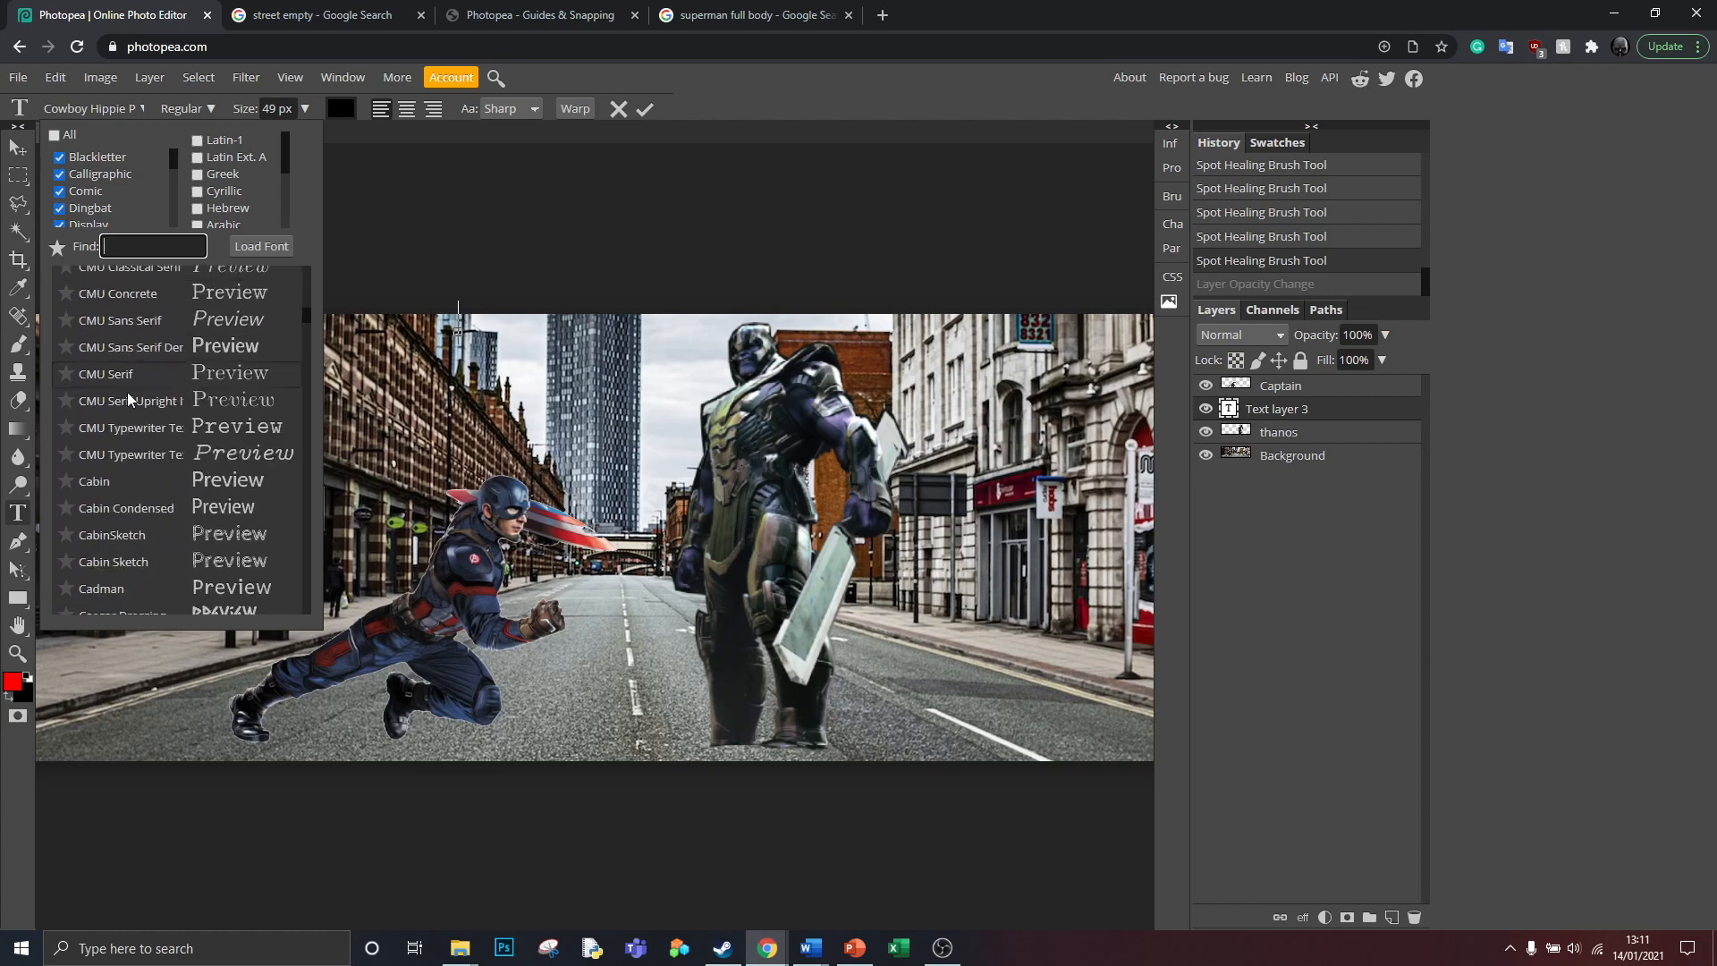
{"action": "scroll", "coordinate": [119, 534], "scroll_direction": "down", "scroll_amount": 5}
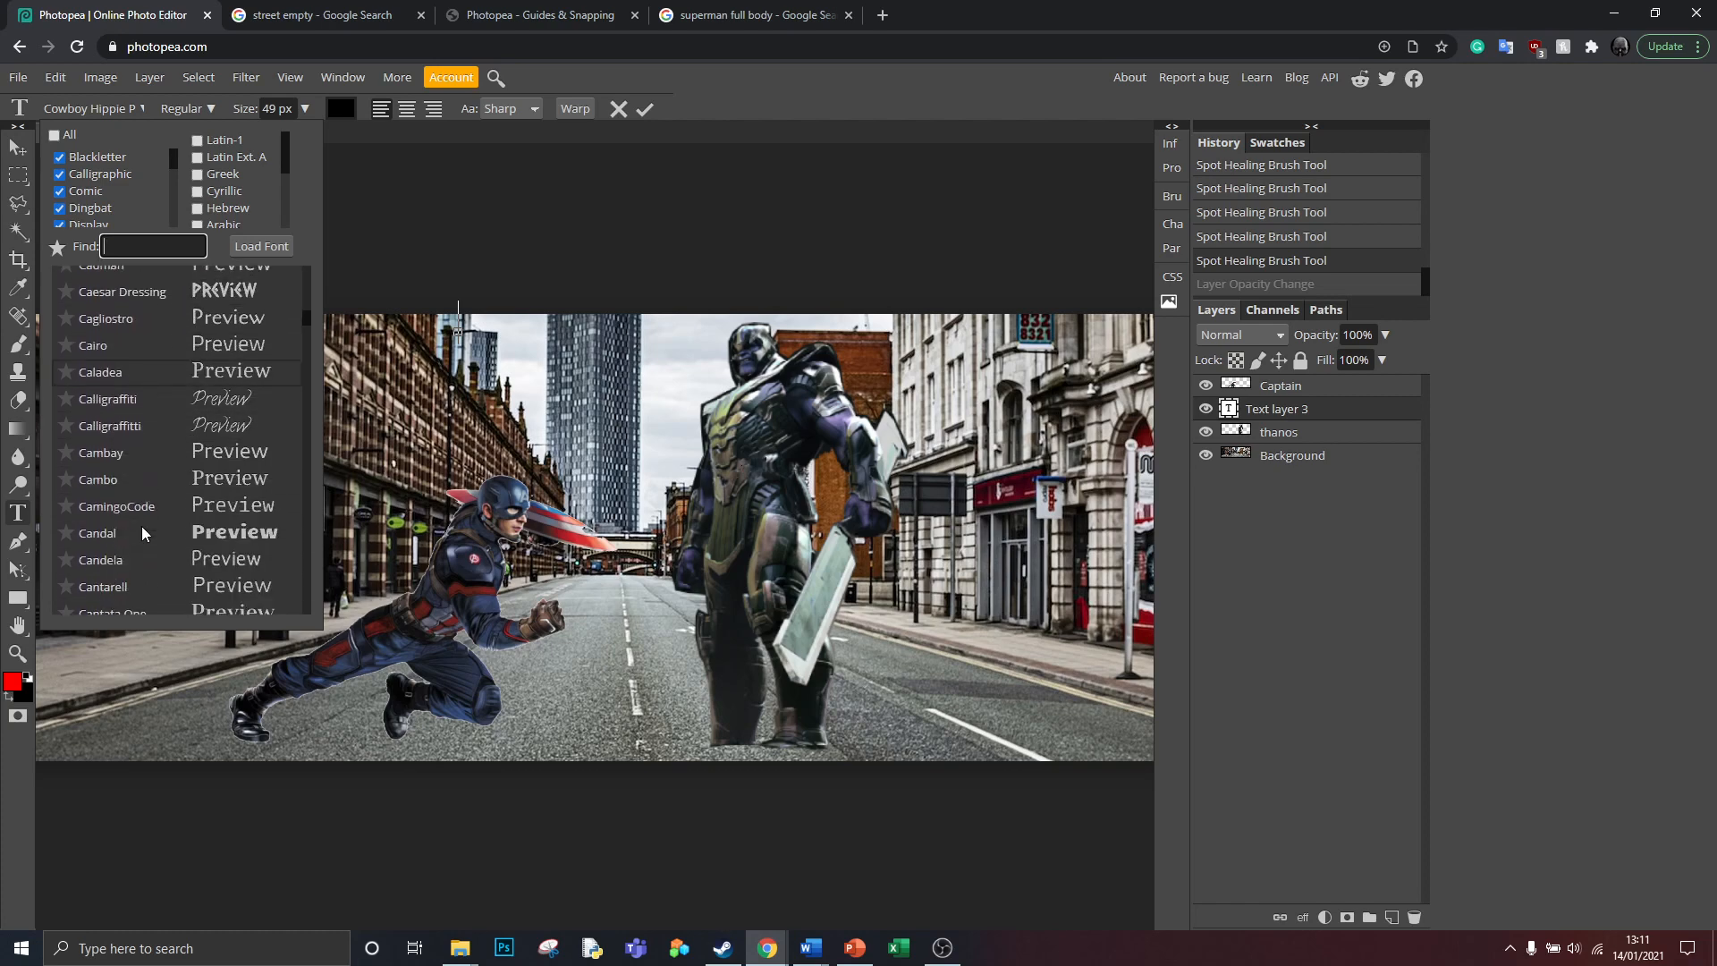
{"action": "type", "text": "cal"}
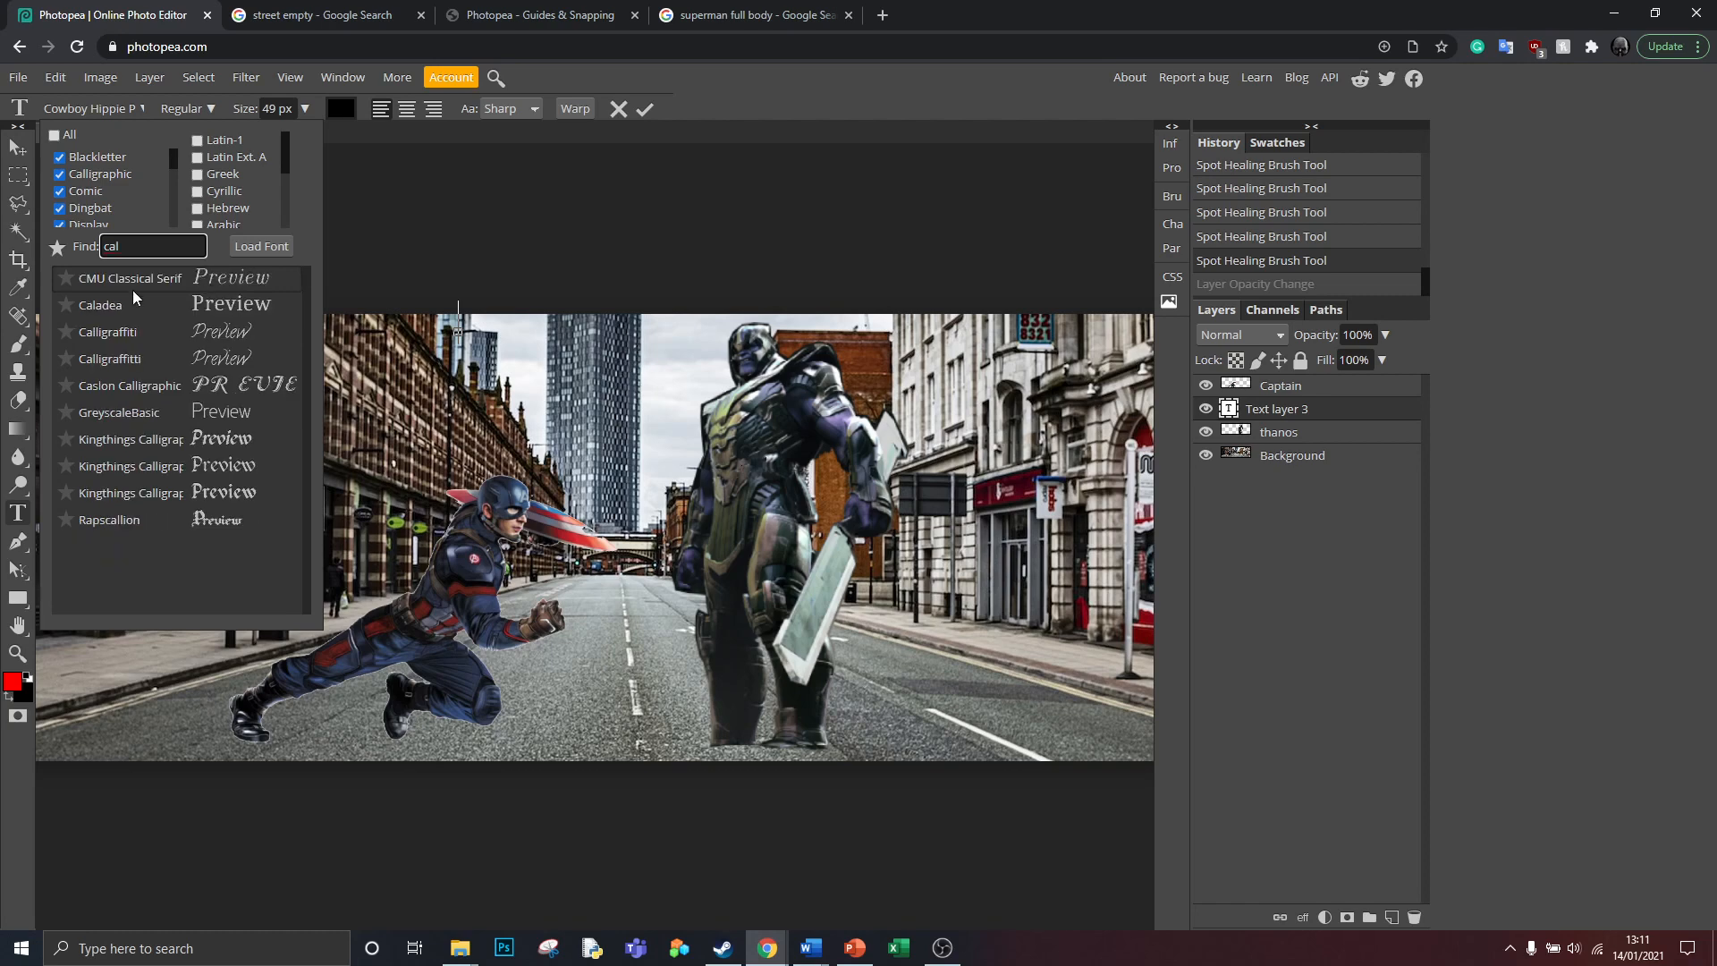
{"action": "key", "text": "BackSpace"}
{"action": "key", "text": "BackSpace"}
{"action": "key", "text": "BackSpace"}
{"action": "type", "text": "times"}
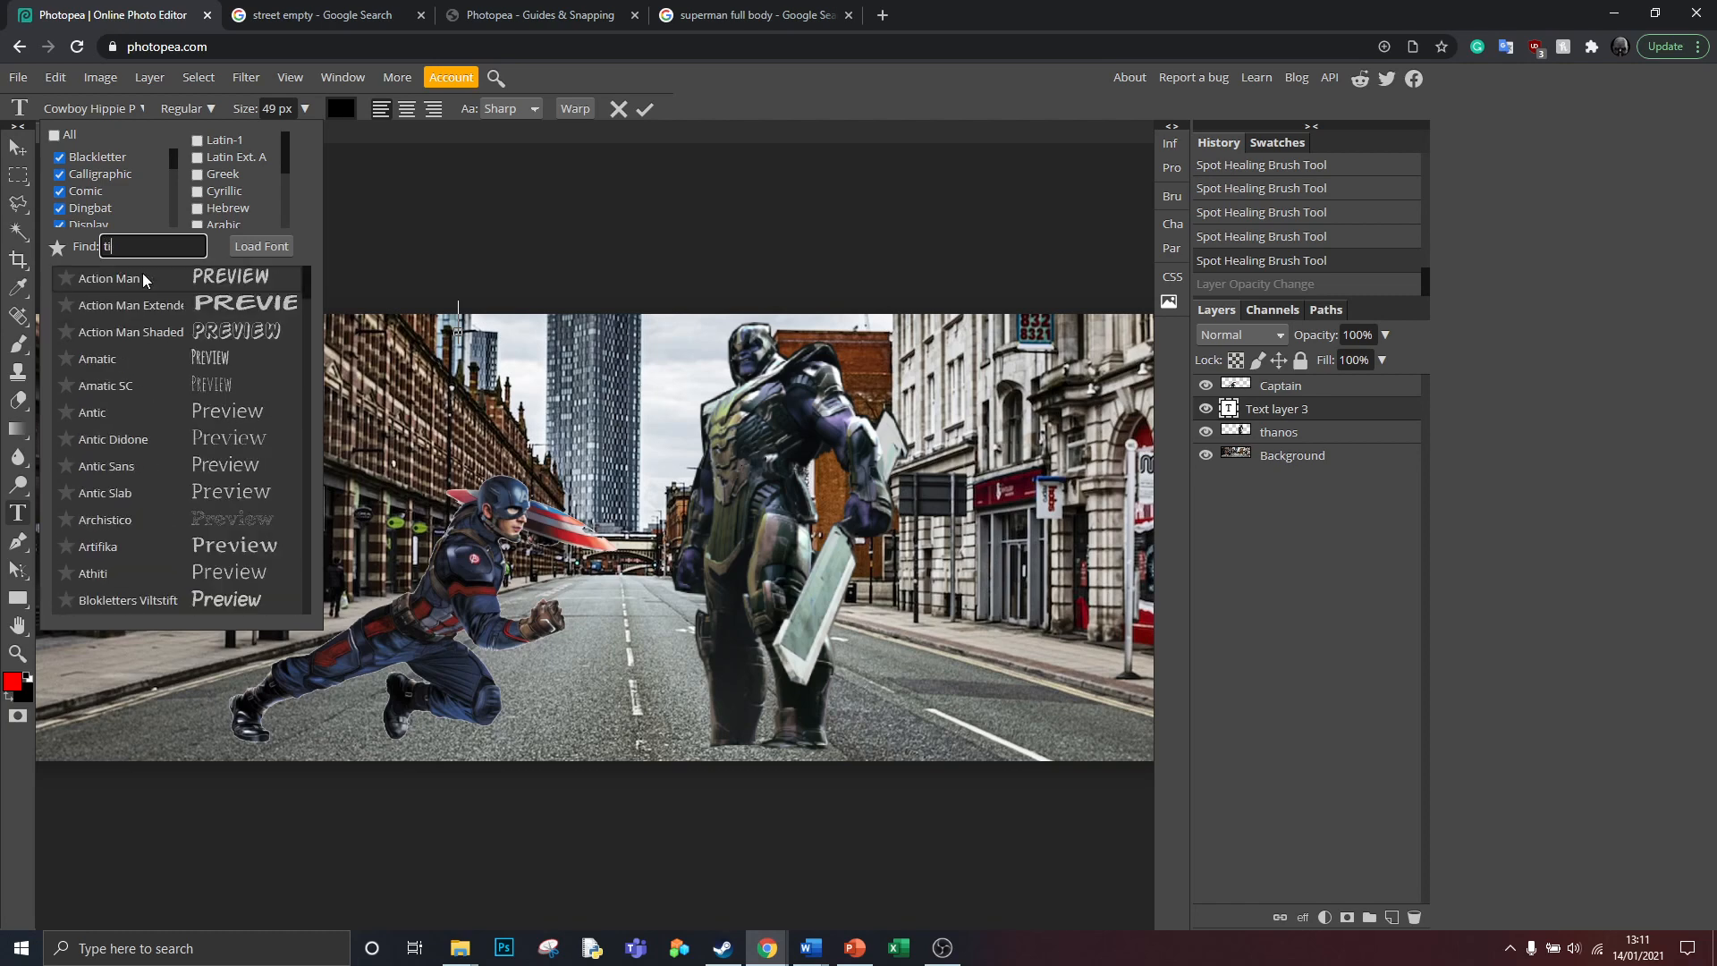
{"action": "key", "text": "BackSpace"}
{"action": "key", "text": "BackSpace"}
{"action": "key", "text": "BackSpace"}
{"action": "key", "text": "BackSpace"}
{"action": "key", "text": "BackSpace"}
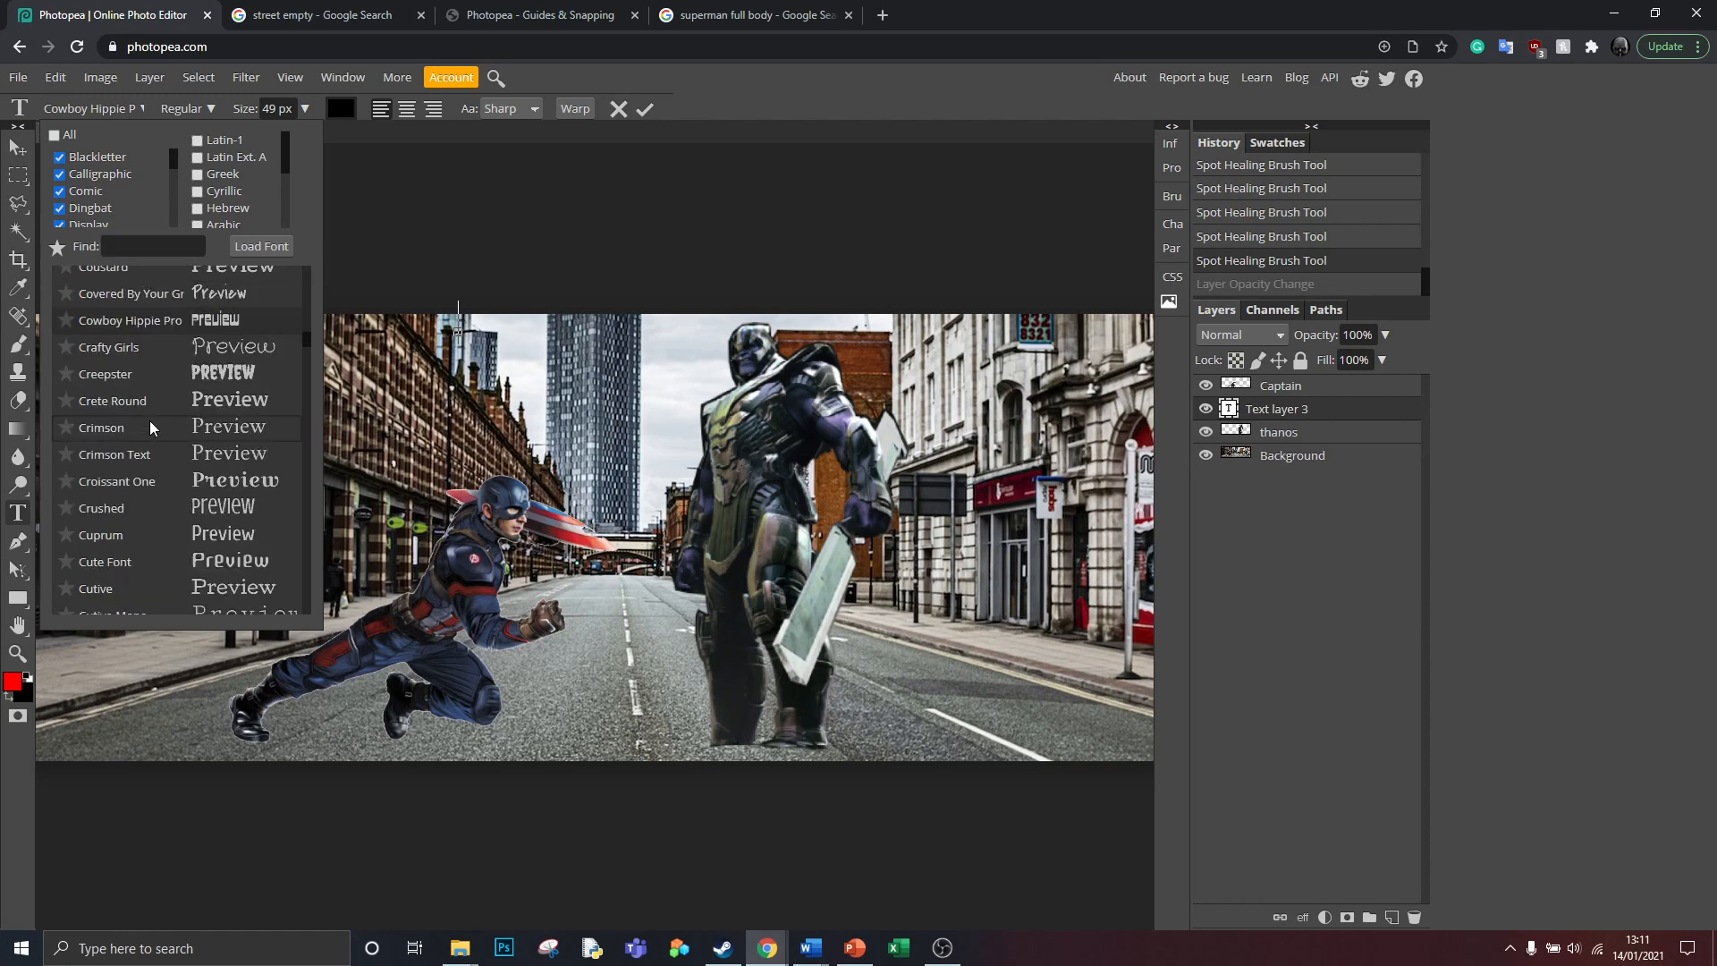
Step: Set the text font to Crimson and look through its styles, keeping Roman
{"action": "left_click", "coordinate": [148, 426]}
{"action": "left_click", "coordinate": [207, 107]}
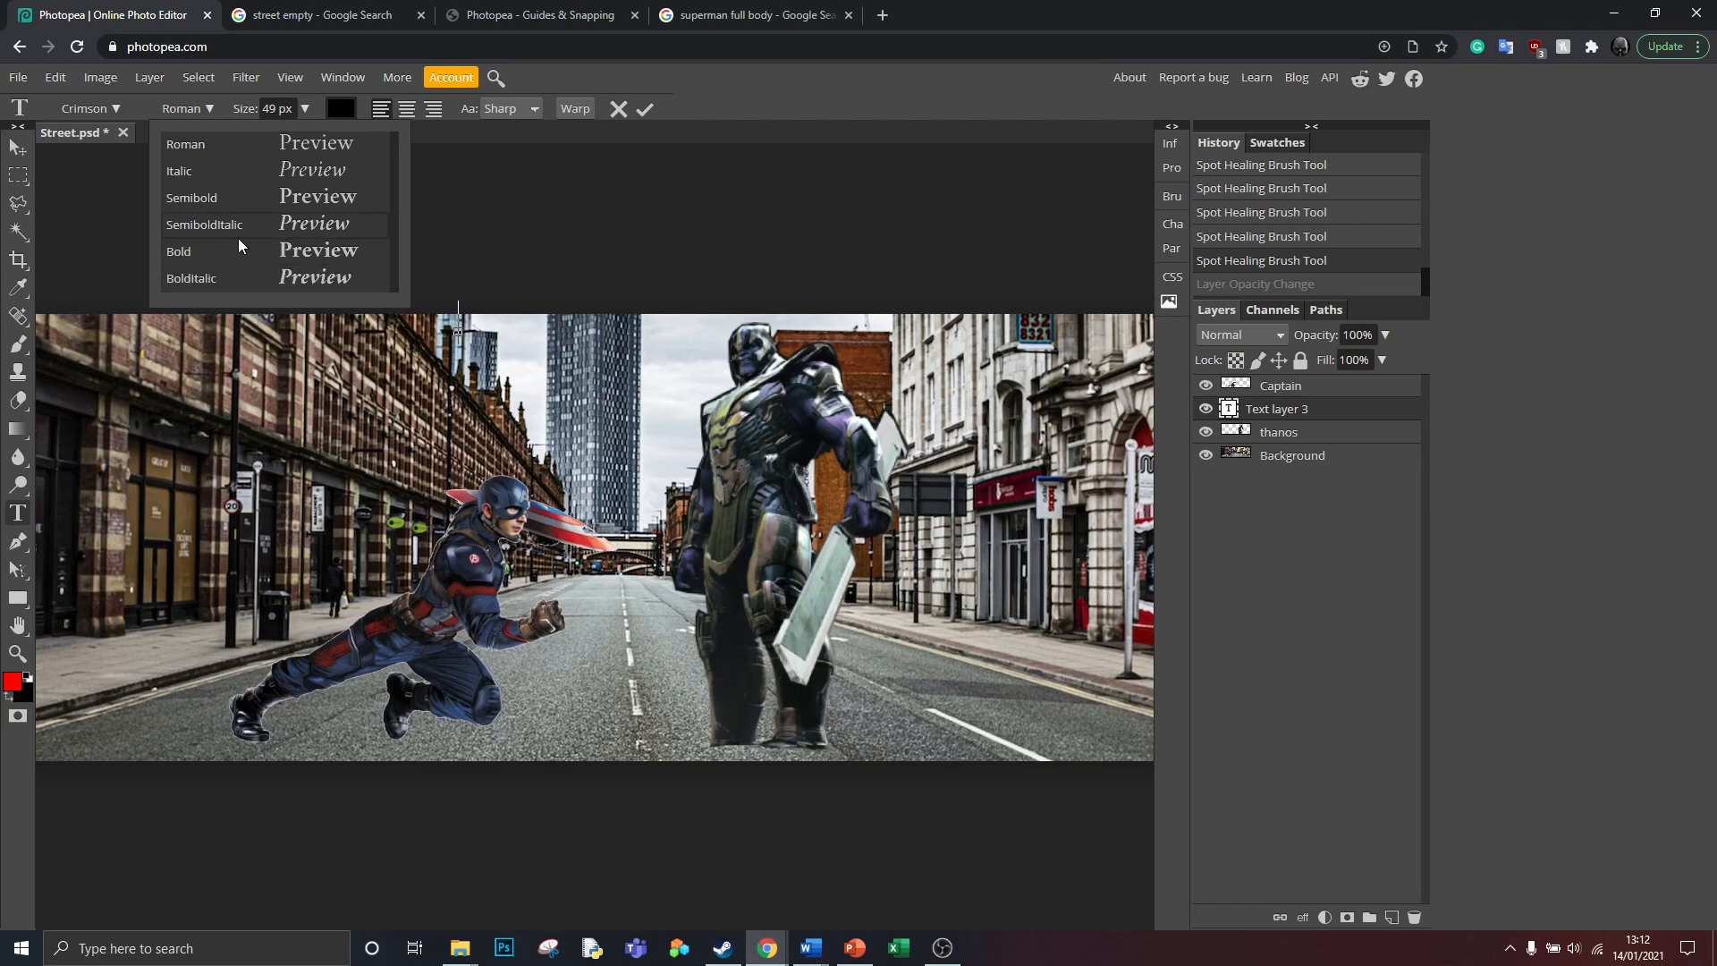
{"action": "left_click", "coordinate": [116, 108]}
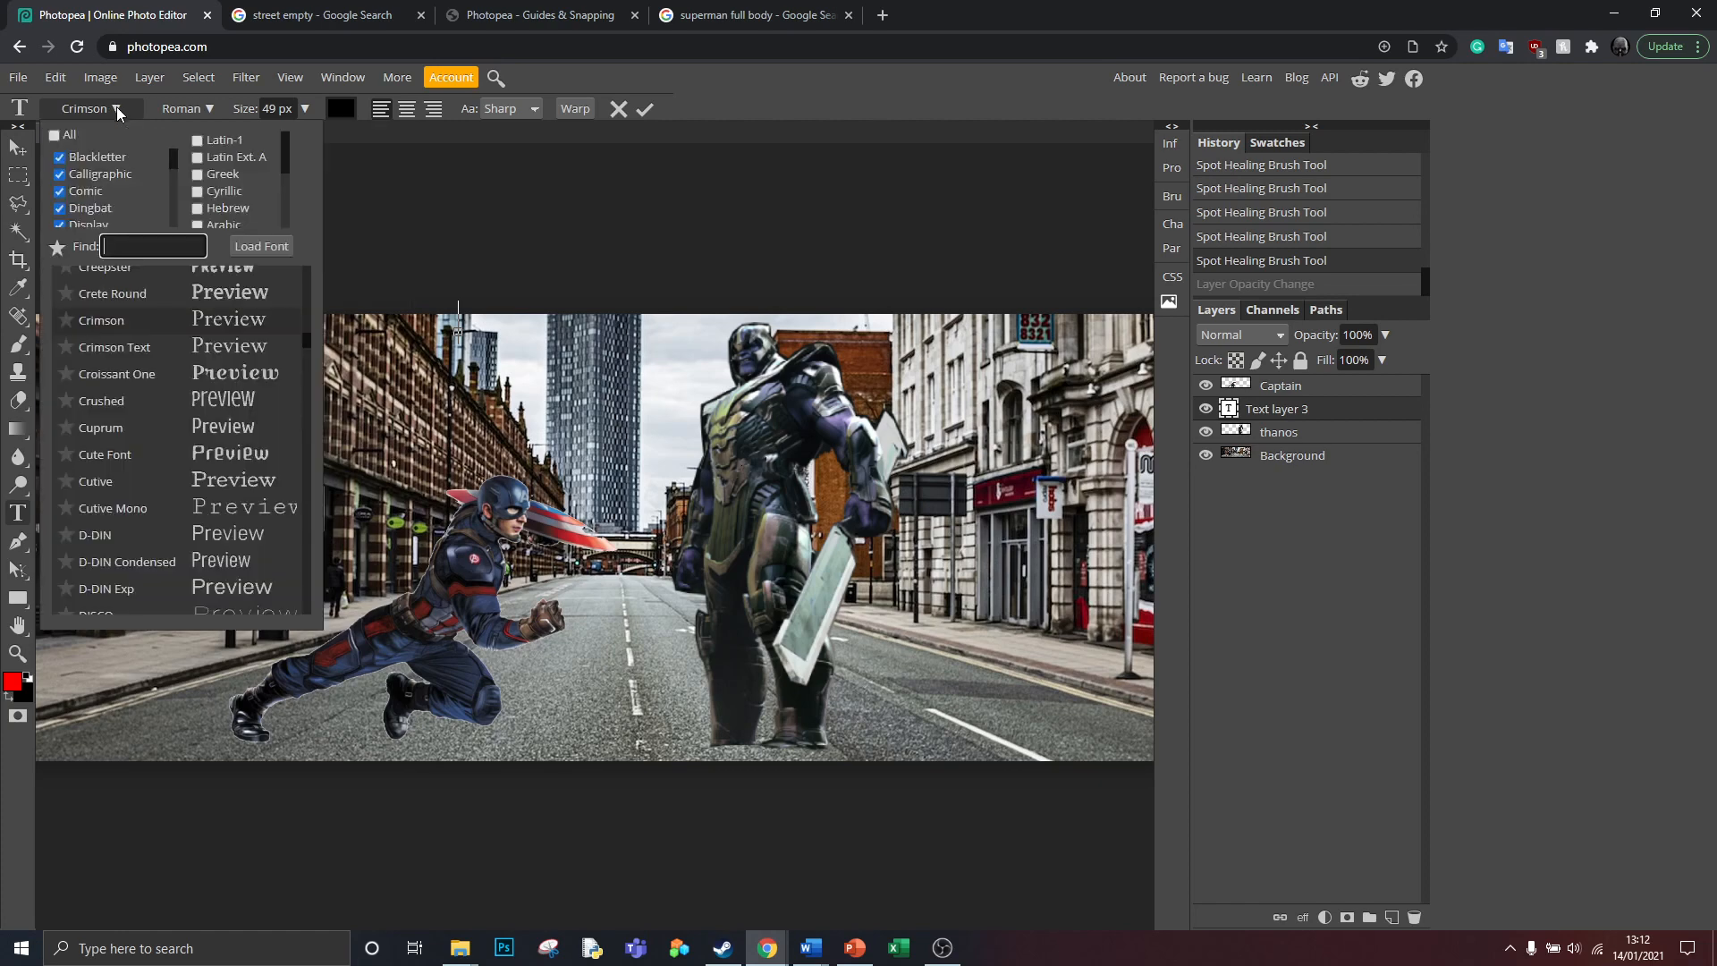
{"action": "left_click", "coordinate": [267, 110]}
Step: Set the text colour to a bright, fully saturated magenta
{"action": "left_click", "coordinate": [341, 108]}
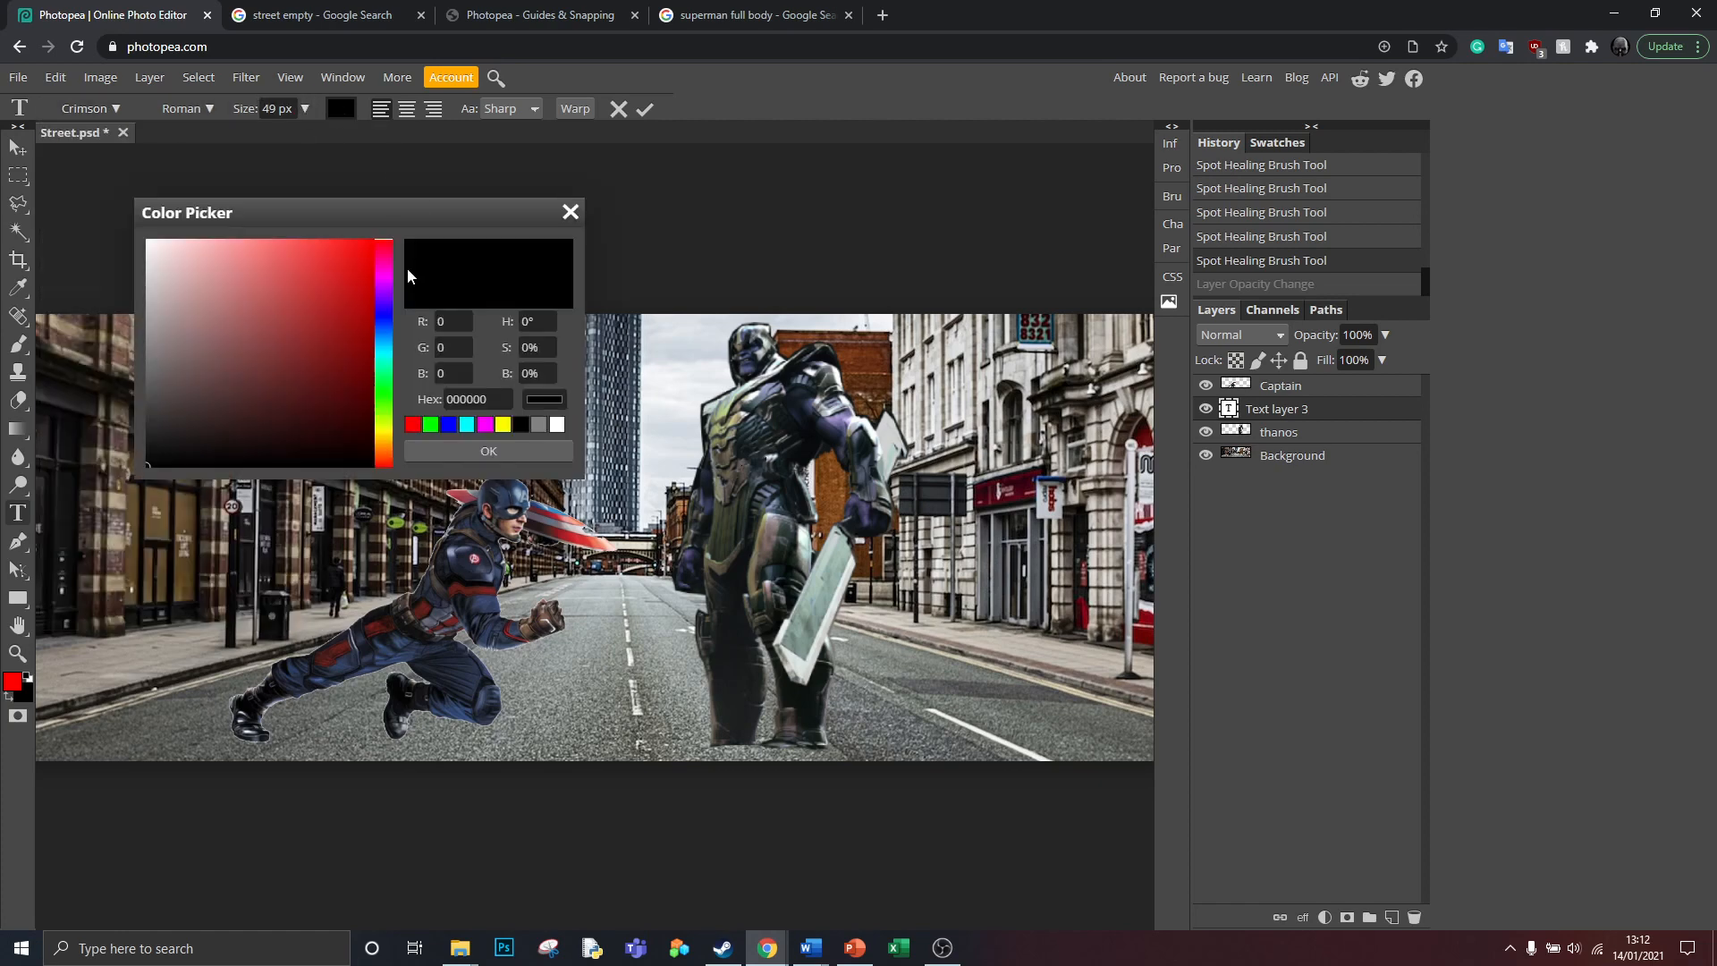
{"action": "left_click", "coordinate": [380, 266]}
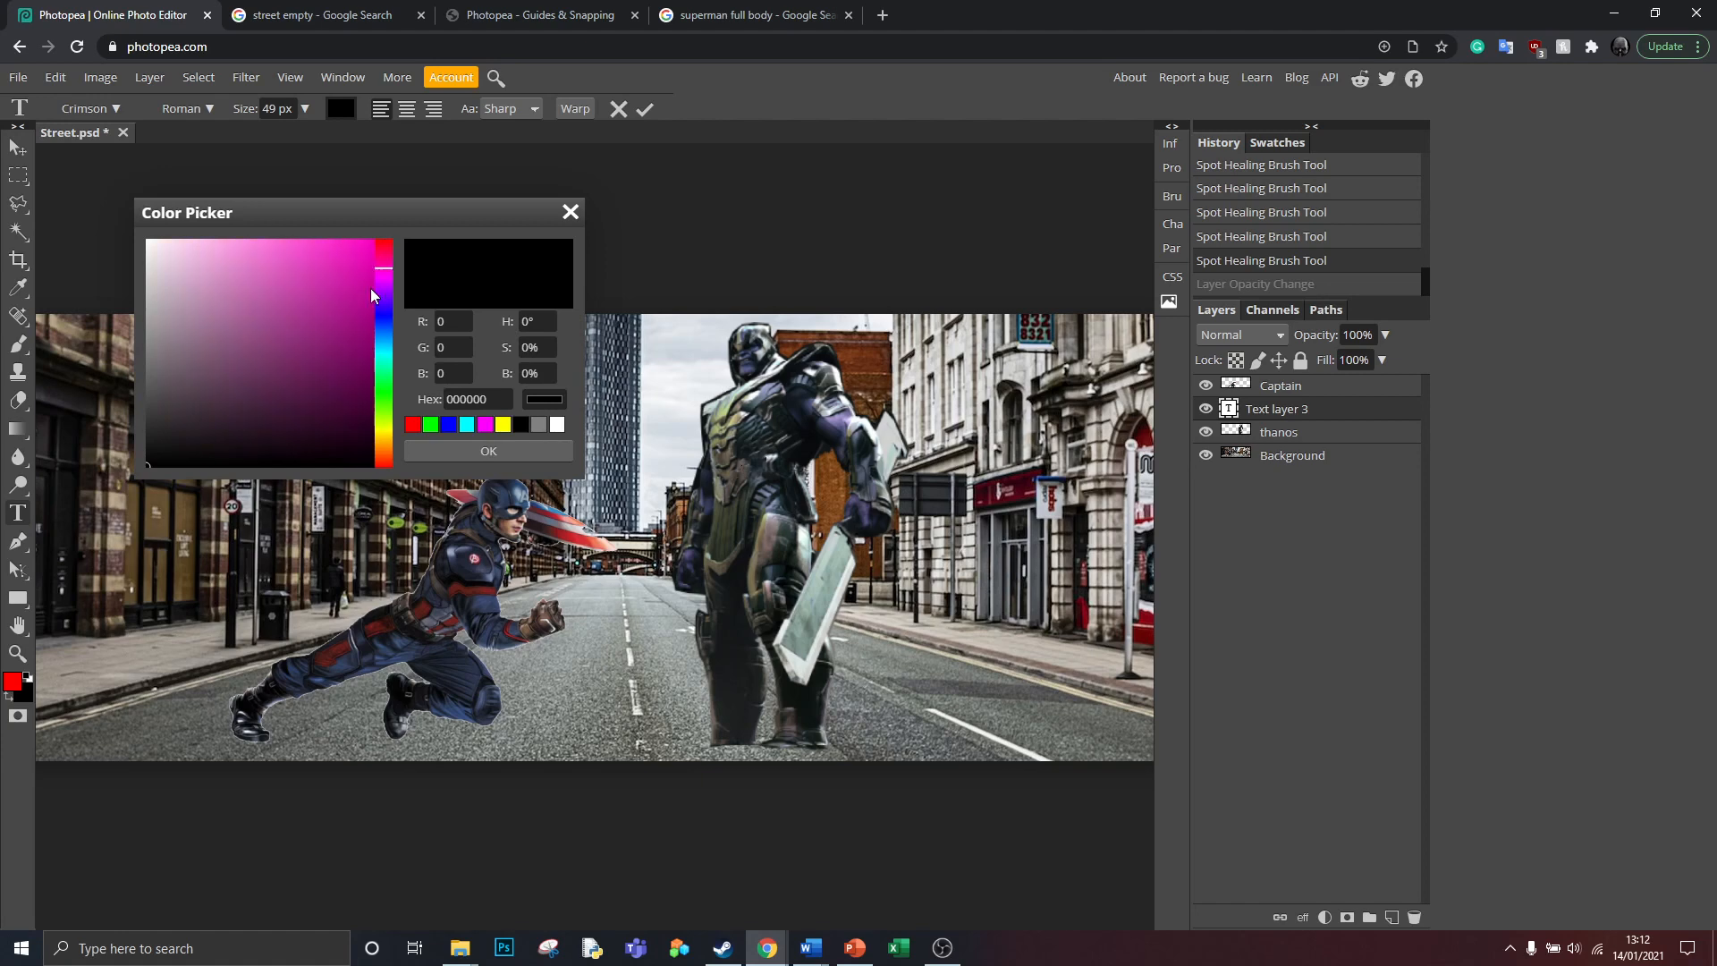
{"action": "left_click_drag", "start_coordinate": [371, 288], "coordinate": [372, 239]}
{"action": "left_click", "coordinate": [466, 453]}
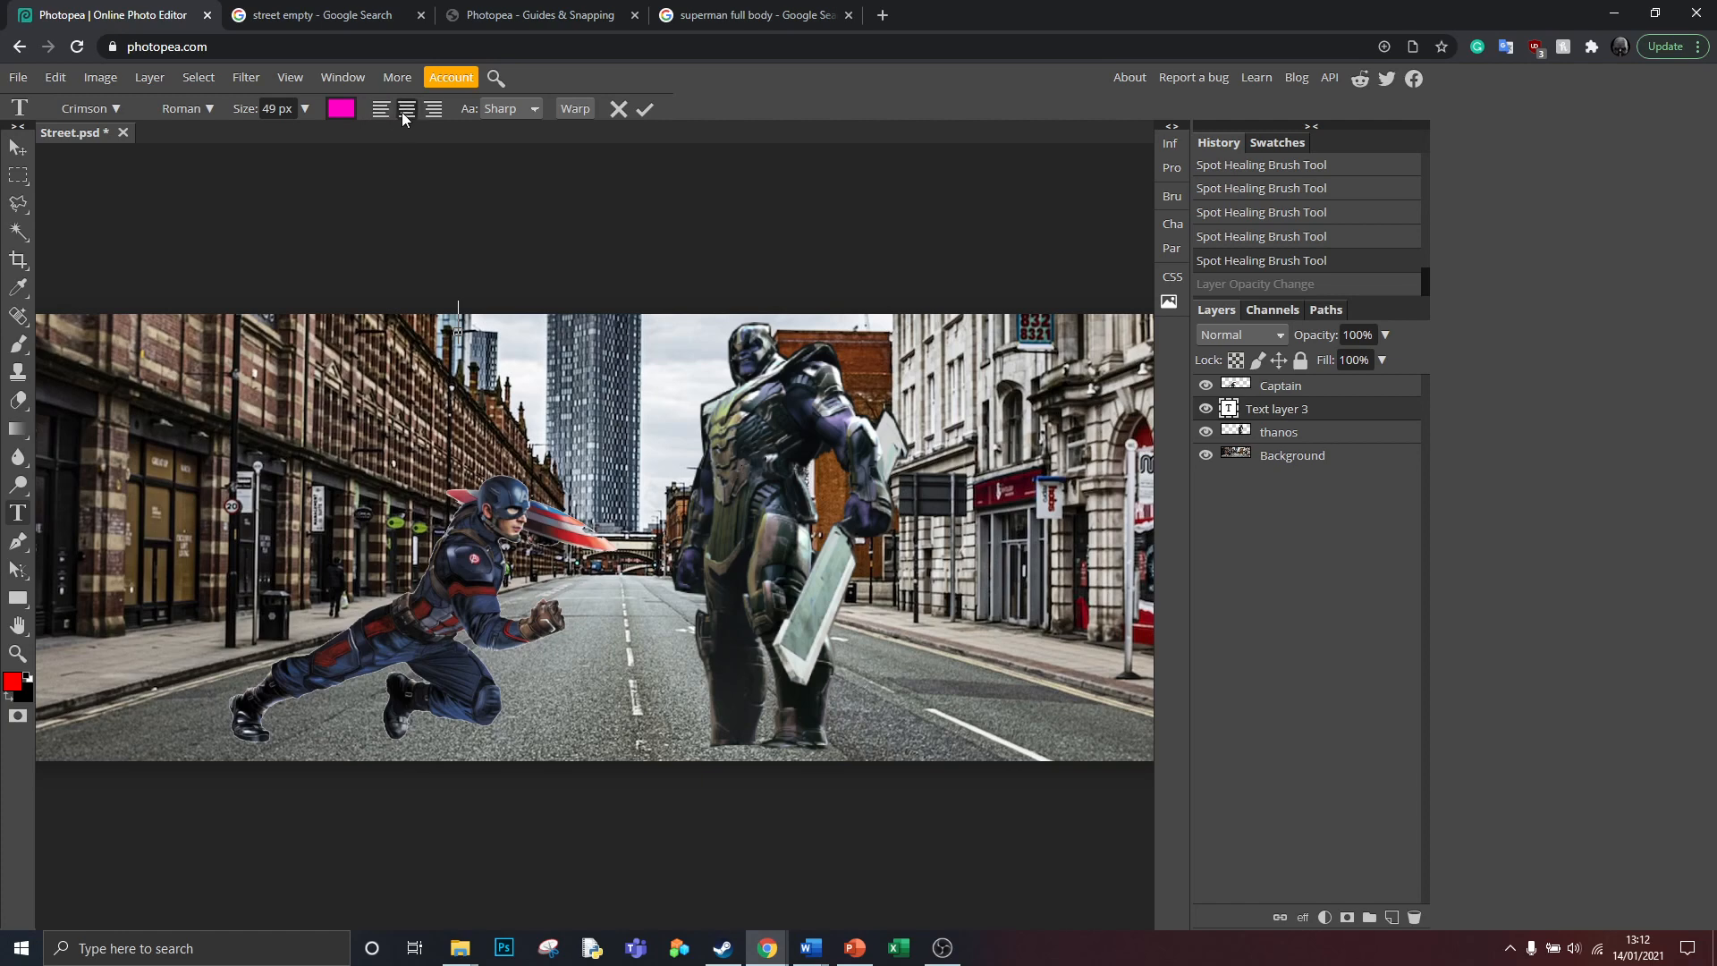
Step: Left-align the text and enter the title "Thanos Vs Captain America"
{"action": "left_click", "coordinate": [380, 108]}
{"action": "key", "text": "Caps_Lock"}
{"action": "type", "text": "Thanos"}
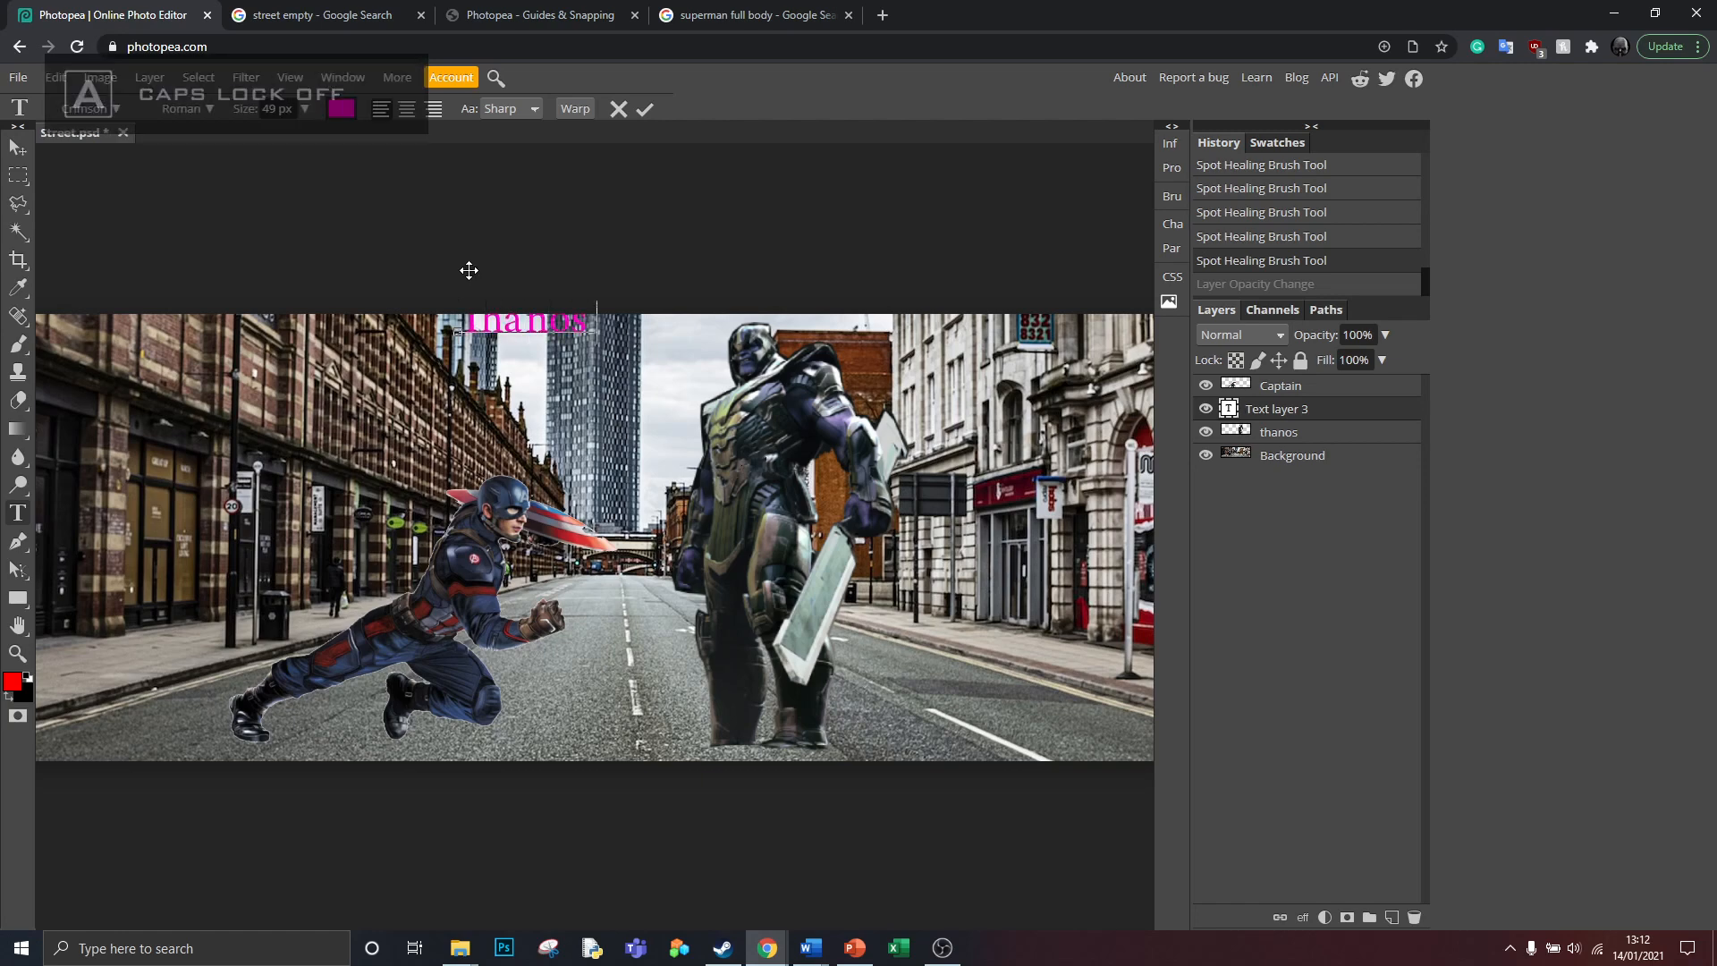
{"action": "type", "text": " vs"}
{"action": "key", "text": "Caps_Lock"}
{"action": "type", "text": "C"}
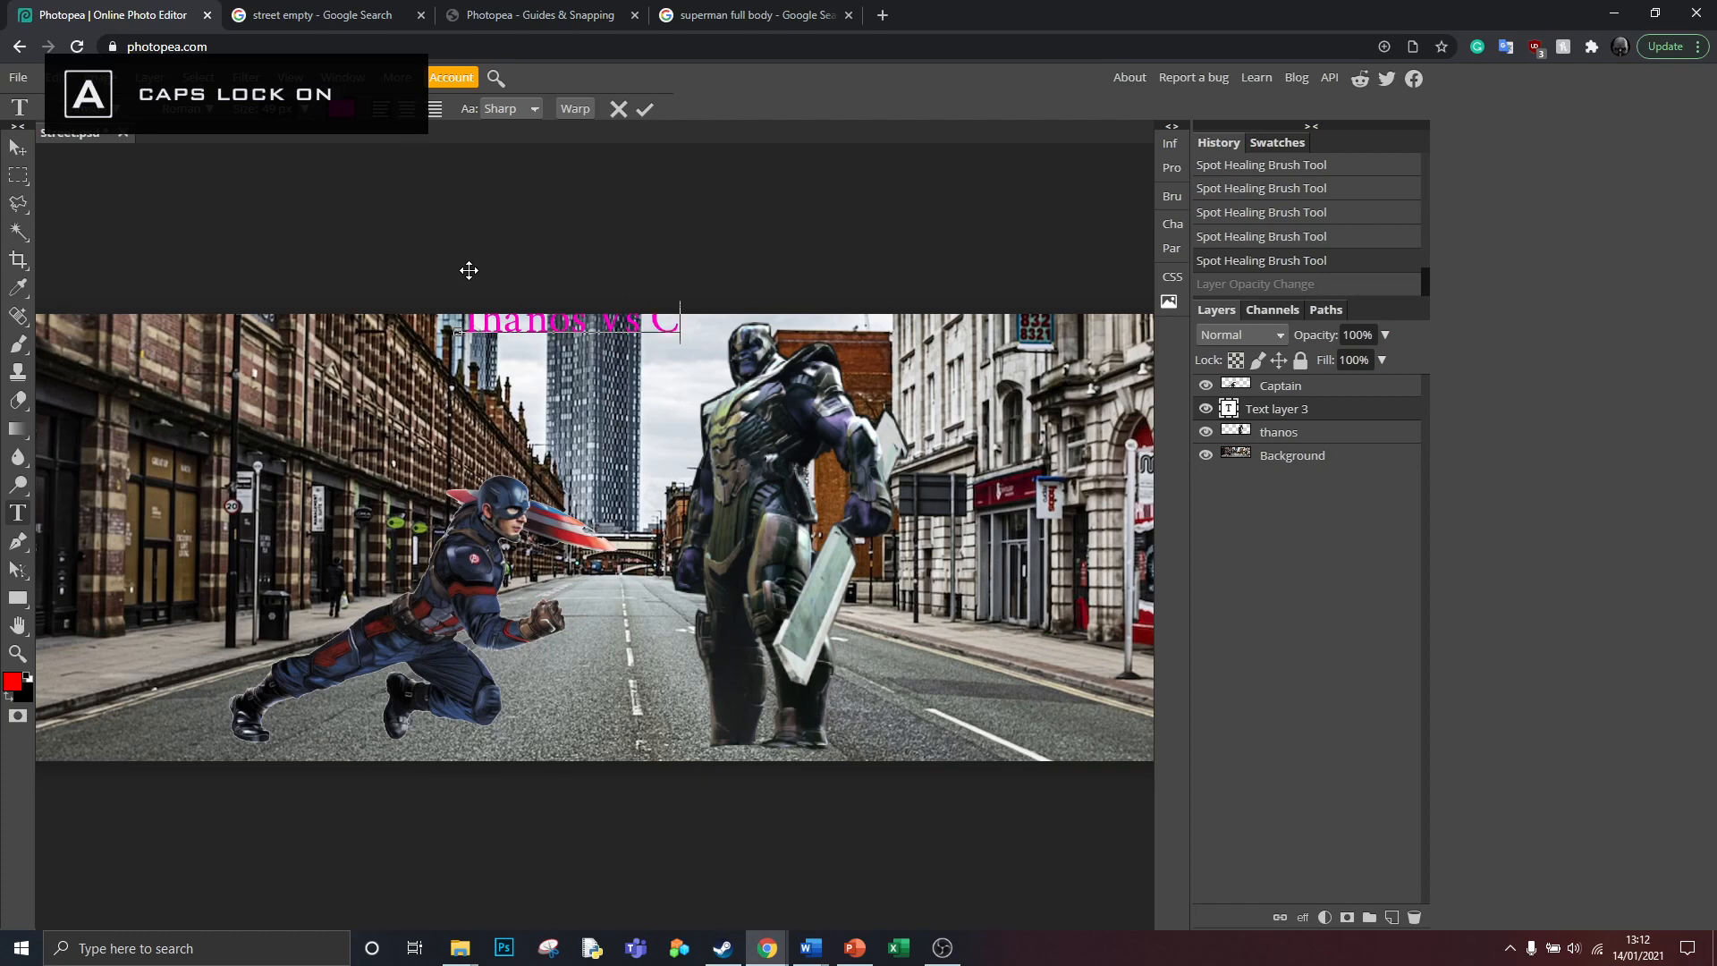
{"action": "key", "text": "Caps_Lock"}
{"action": "type", "text": "aptain ame"}
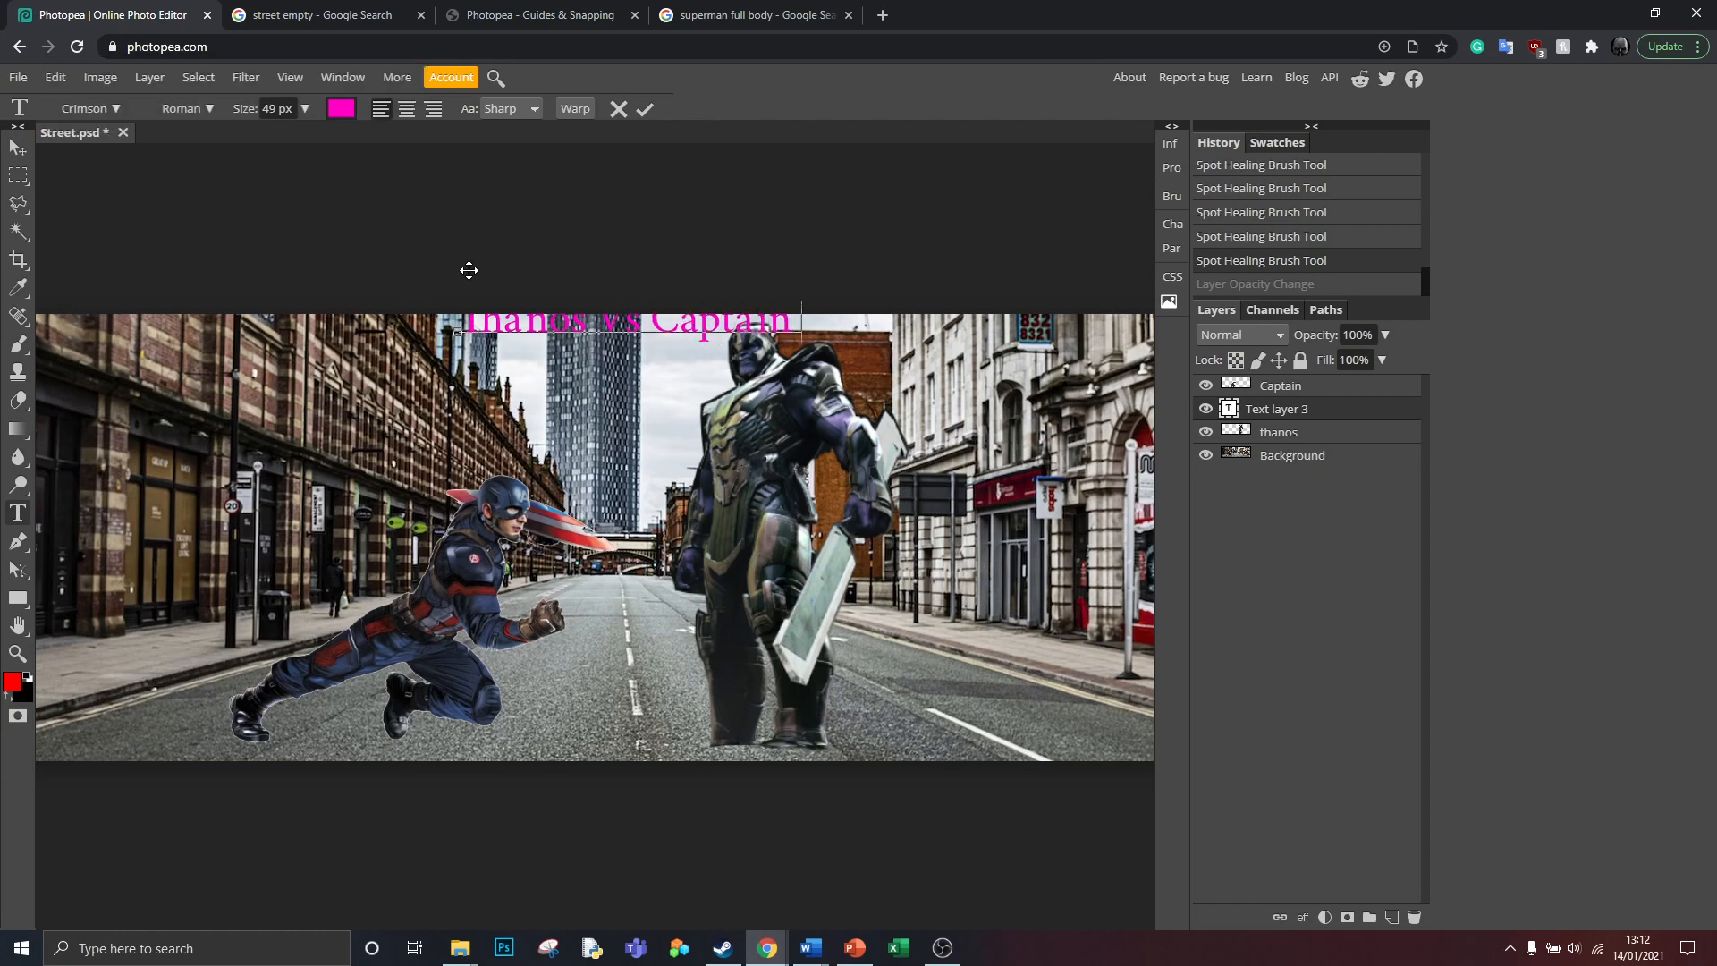
{"action": "key", "text": "BackSpace"}
{"action": "key", "text": "BackSpace"}
{"action": "key", "text": "BackSpace"}
{"action": "key", "text": "BackSpace"}
{"action": "key", "text": "Caps_Lock"}
{"action": "type", "text": "A"}
{"action": "key", "text": "Caps_Lock"}
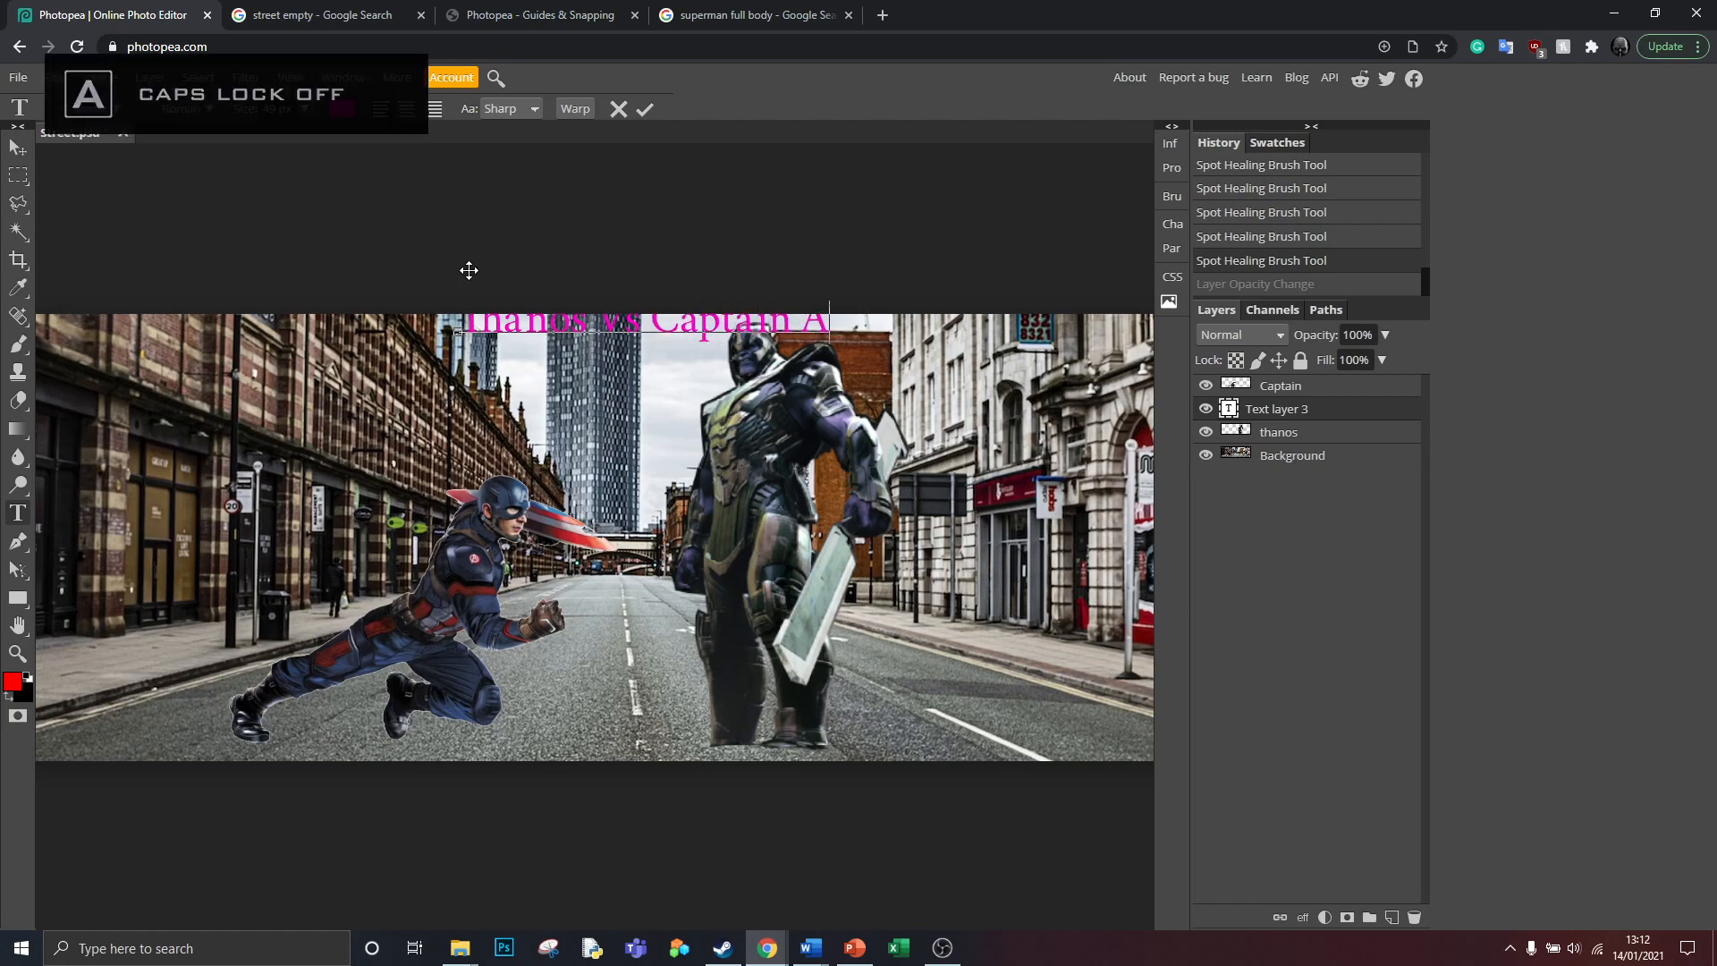
{"action": "type", "text": "merica"}
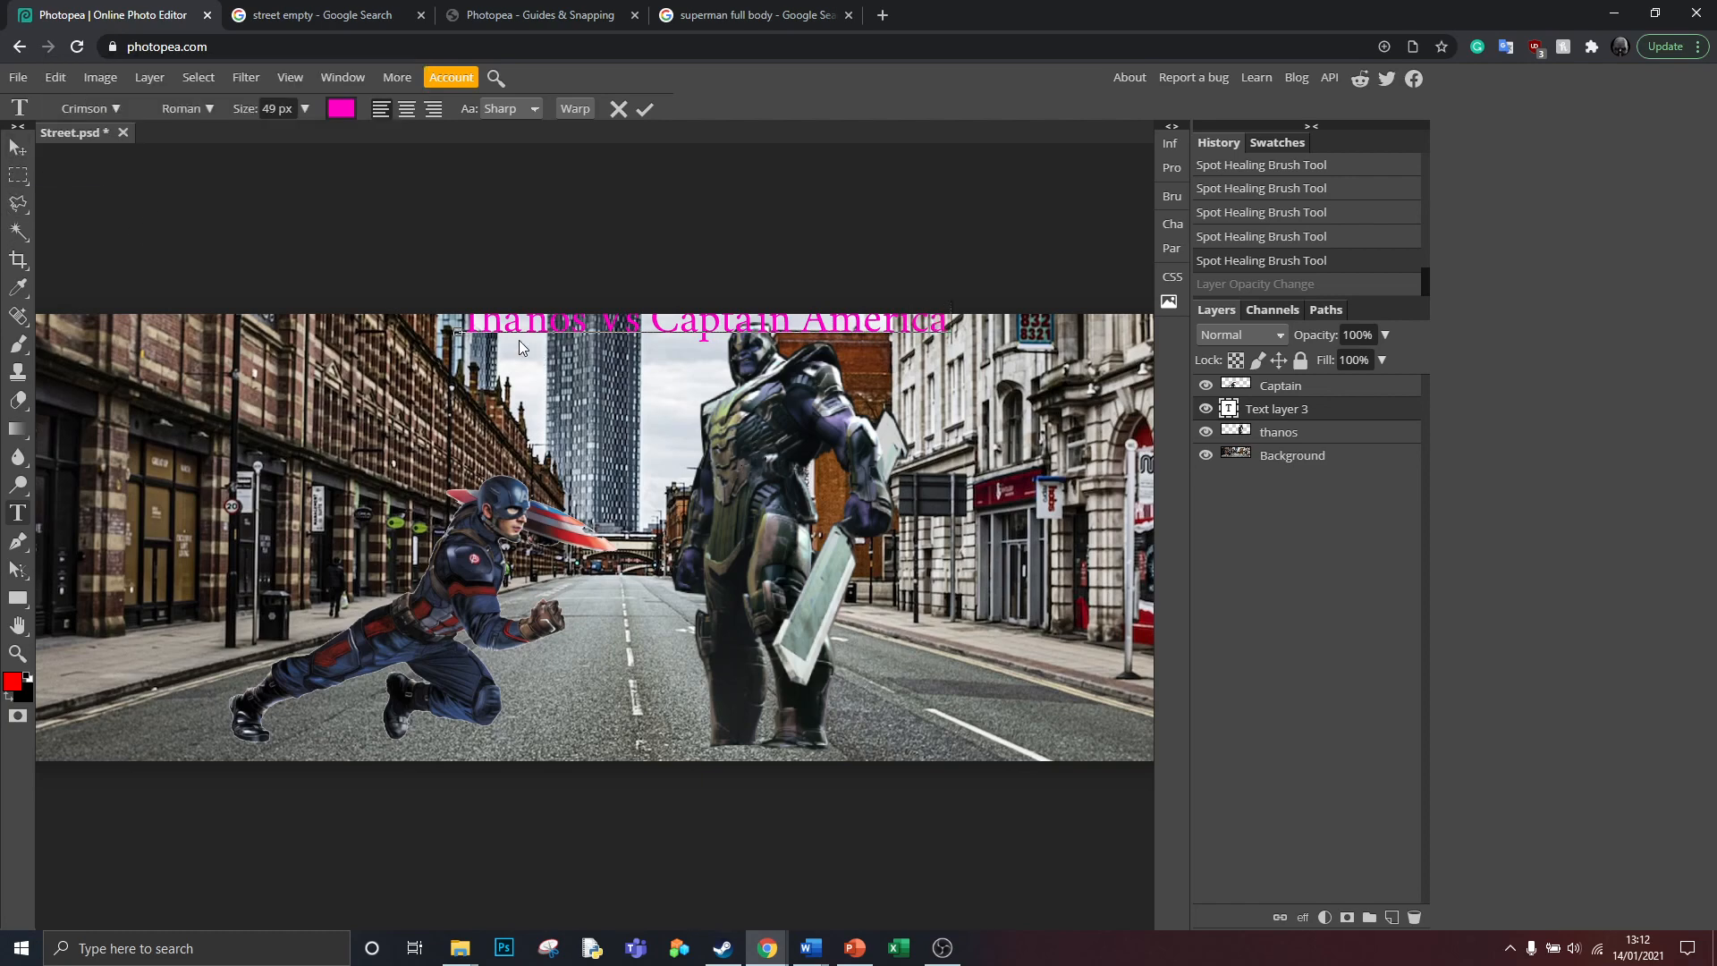
Step: Commit the title and move it slightly down and to the left so it lies inside the image's upper edge
{"action": "left_click", "coordinate": [17, 148]}
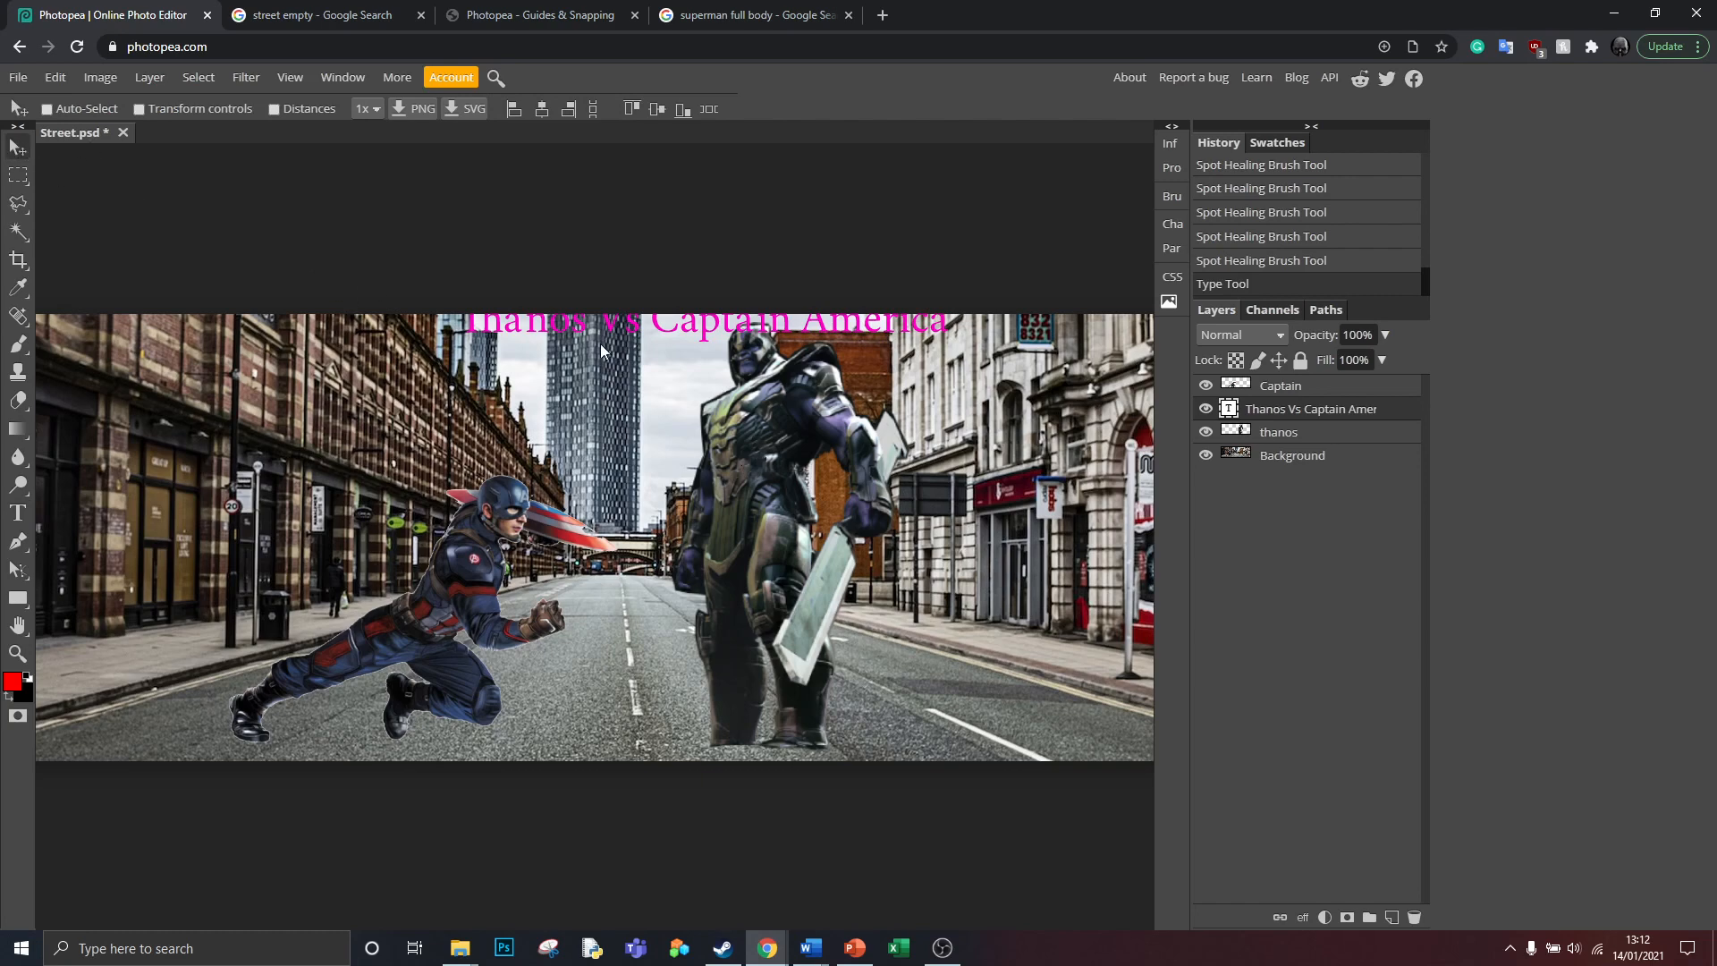
{"action": "left_click_drag", "start_coordinate": [701, 324], "coordinate": [614, 343]}
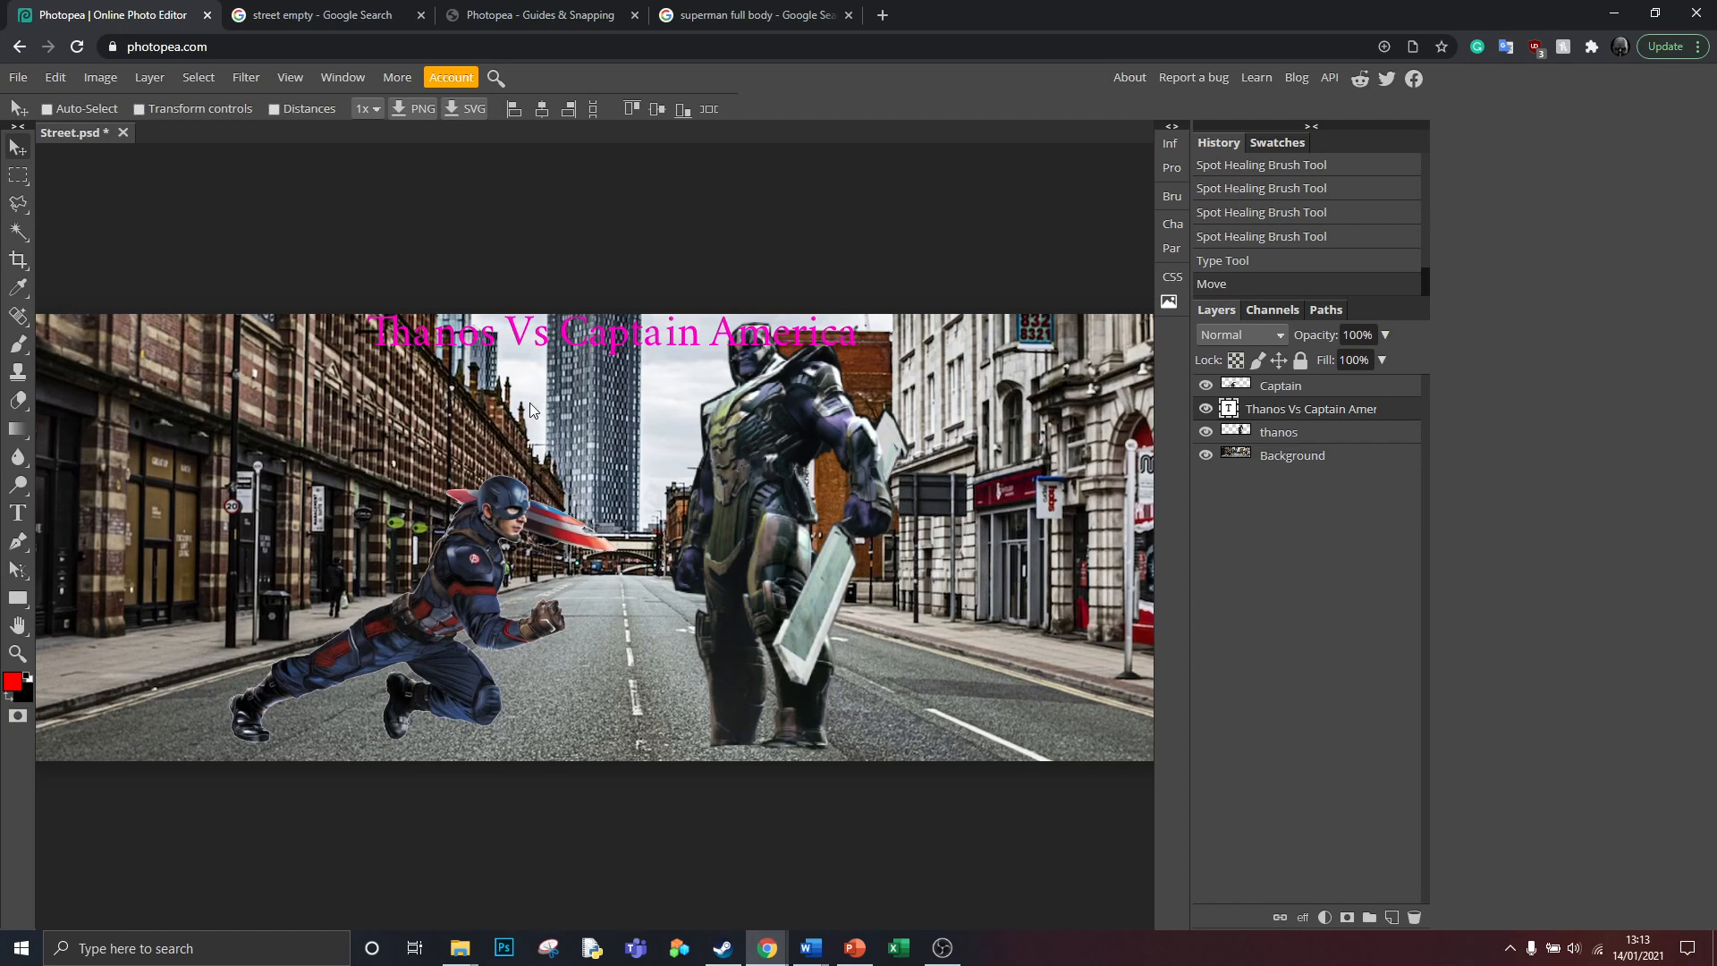
Step: Scale the thanos layer down proportionally to about 91% so the figure's head sits below the title
{"action": "left_click", "coordinate": [1279, 433]}
{"action": "left_click", "coordinate": [55, 77]}
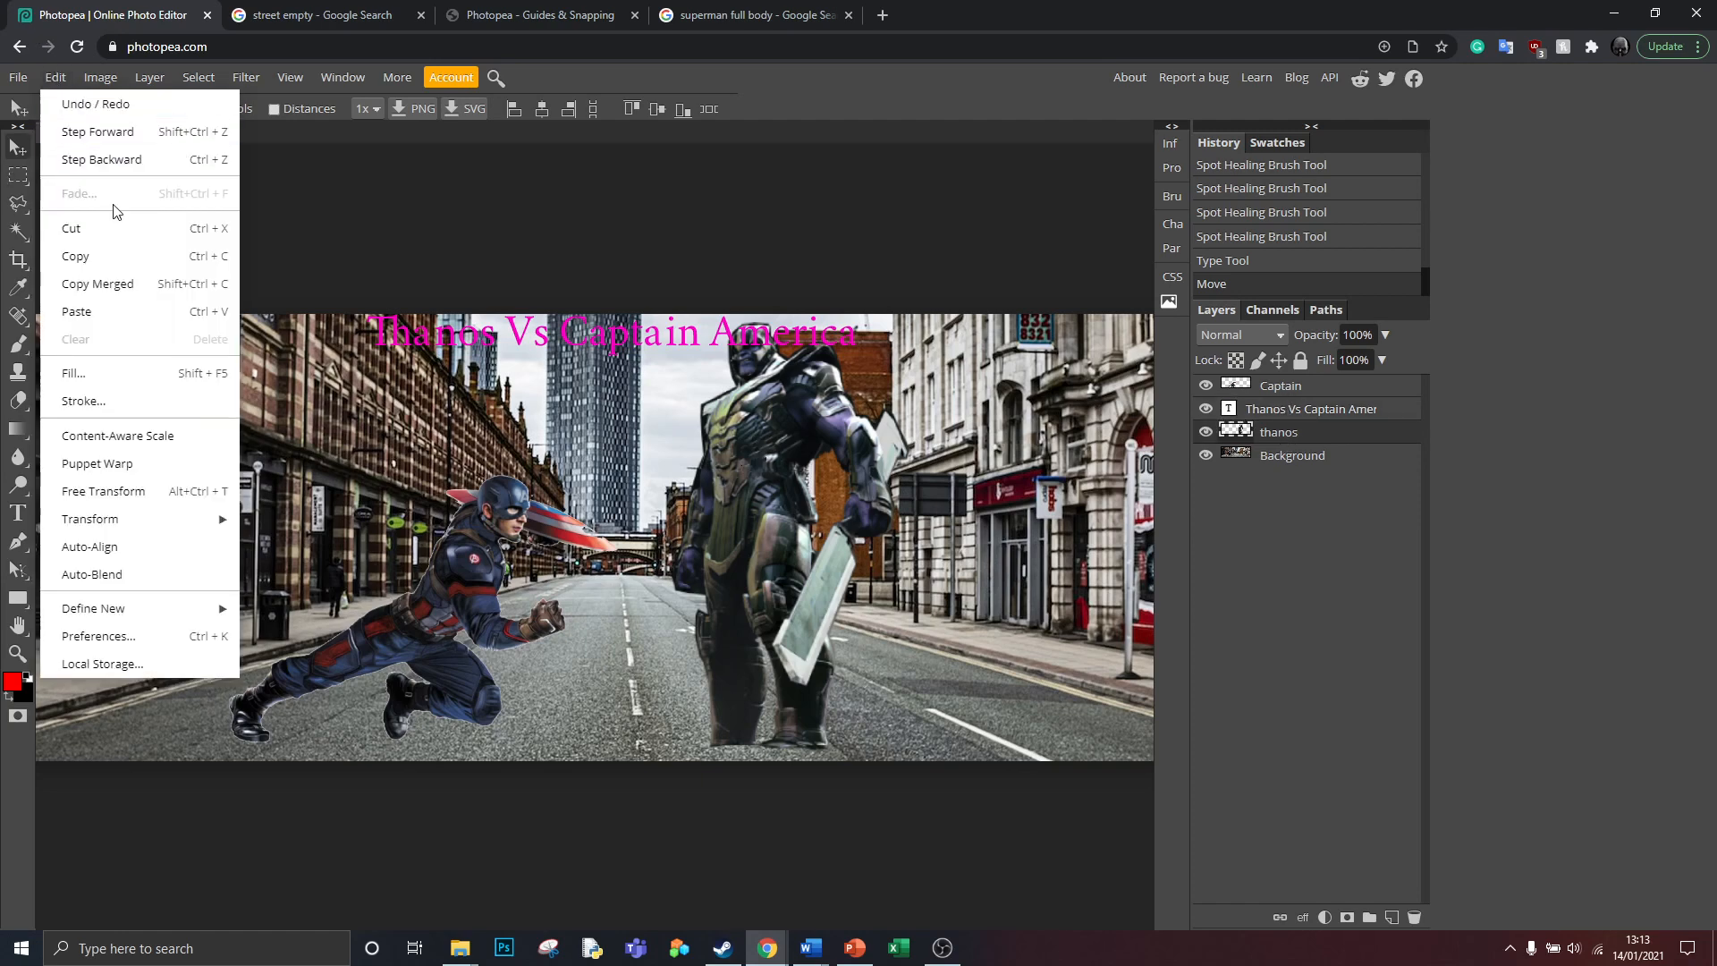
{"action": "mouse_move", "coordinate": [98, 519]}
{"action": "left_click", "coordinate": [291, 554]}
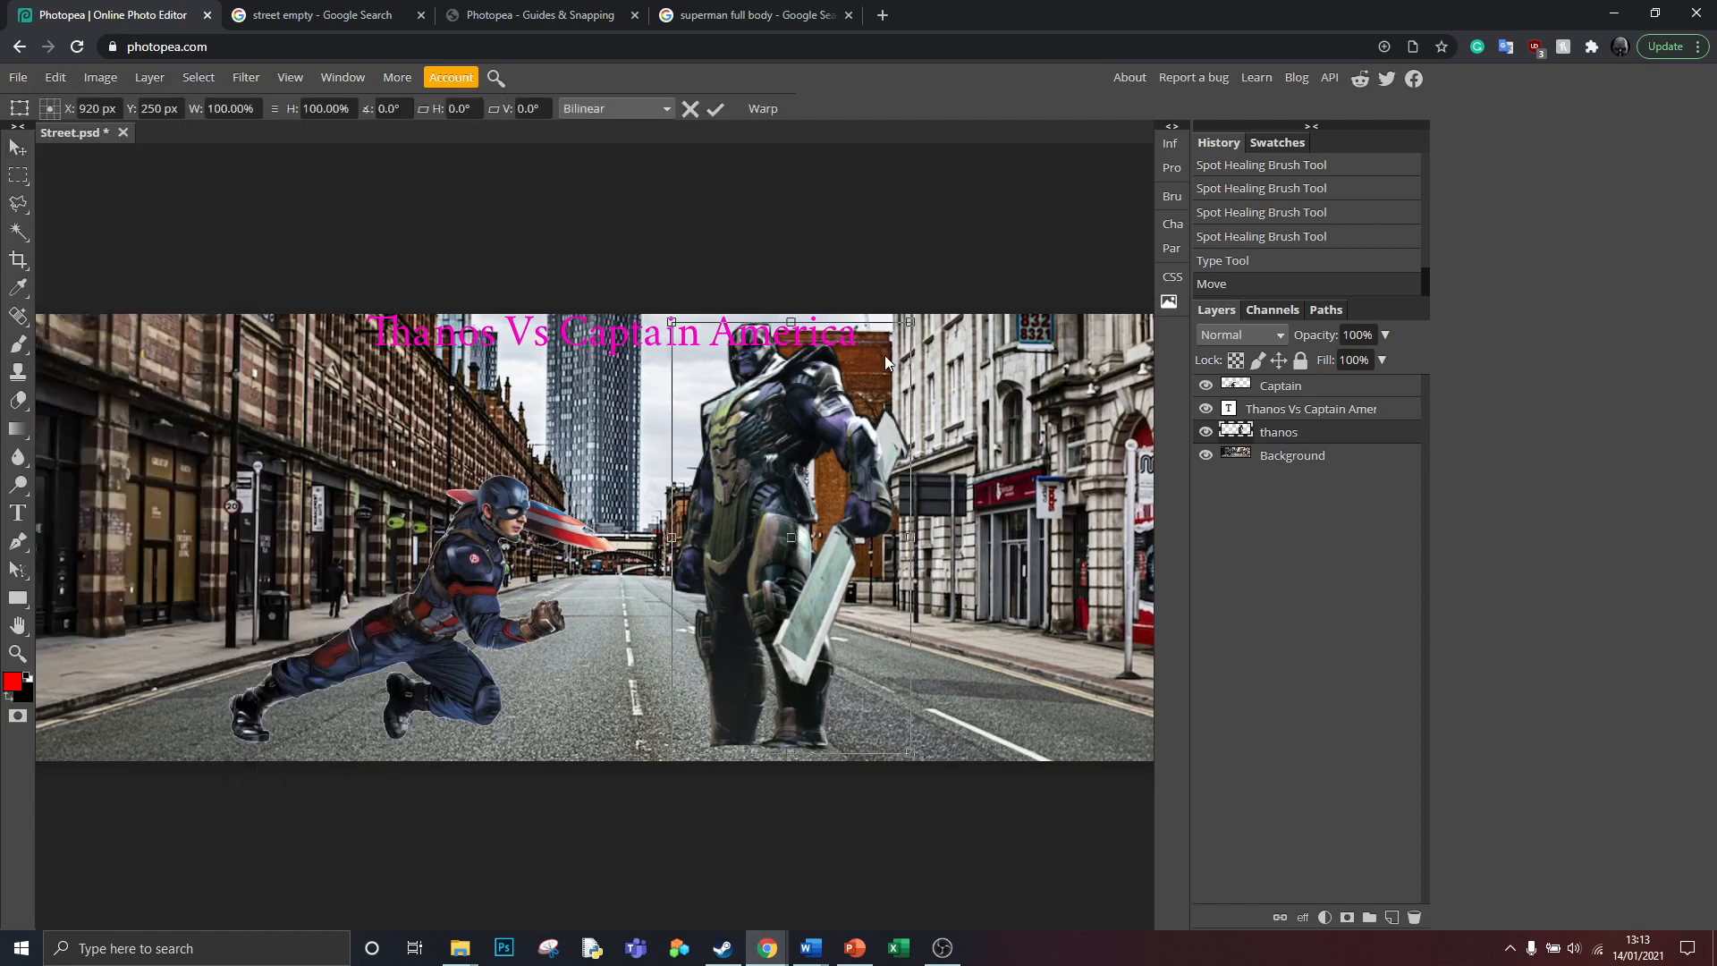
{"action": "left_click_drag", "start_coordinate": [909, 320], "coordinate": [889, 340]}
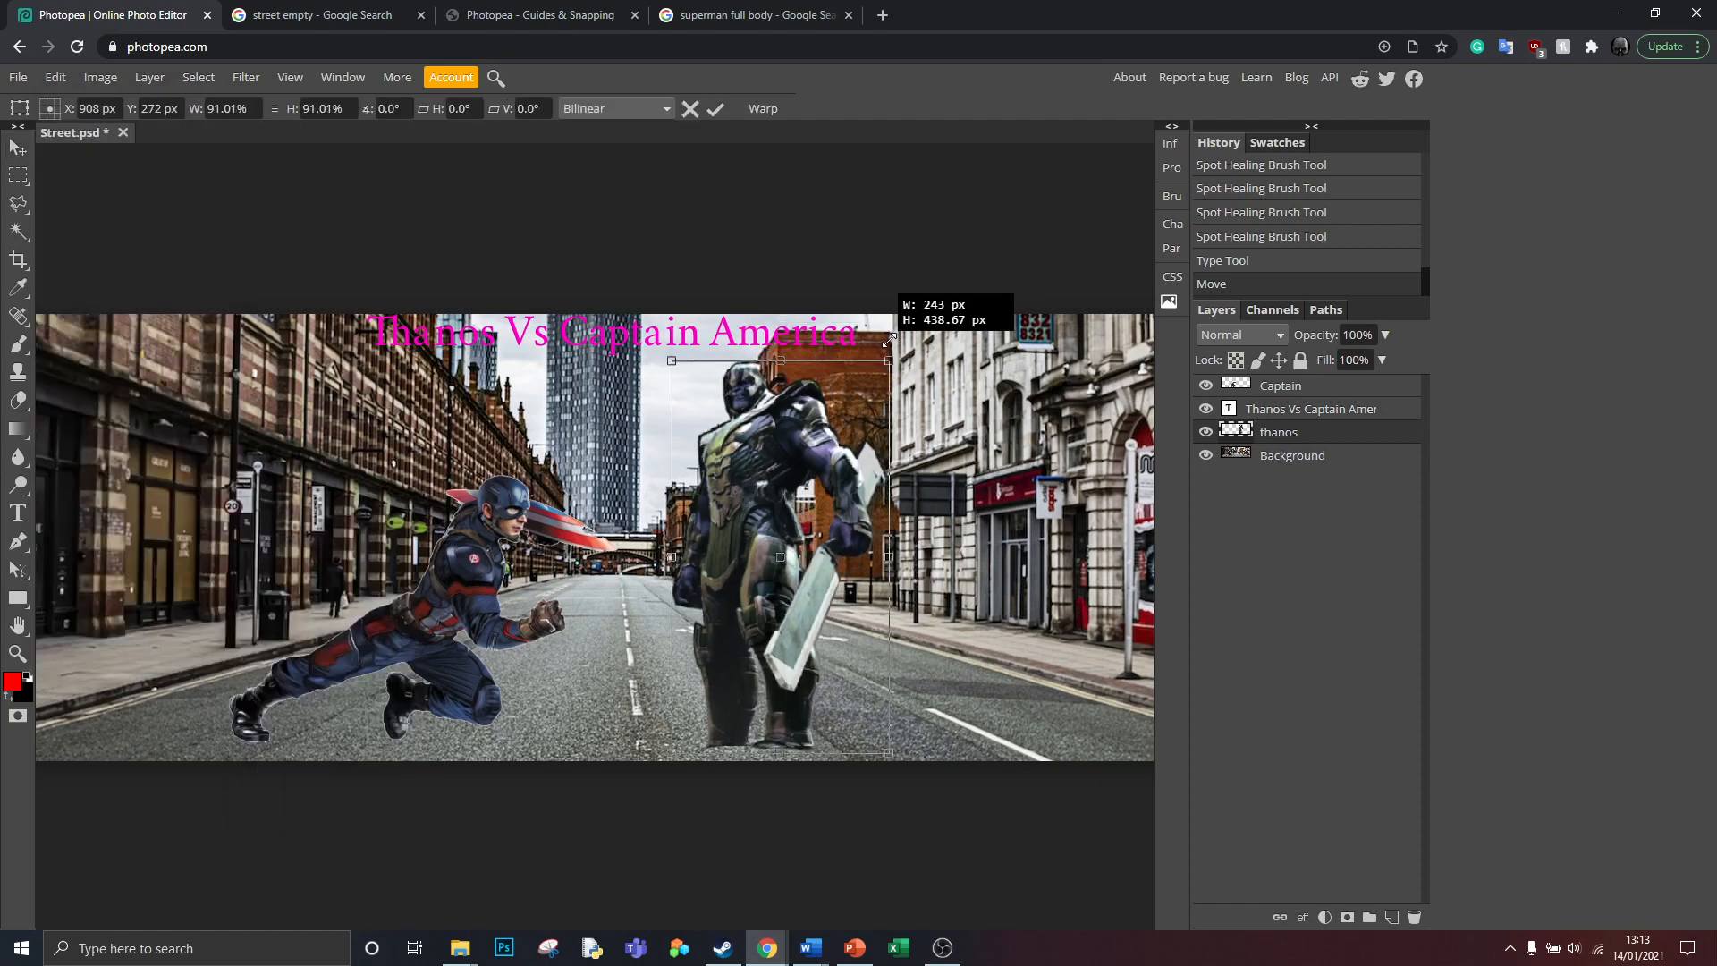
{"action": "key", "text": "Return"}
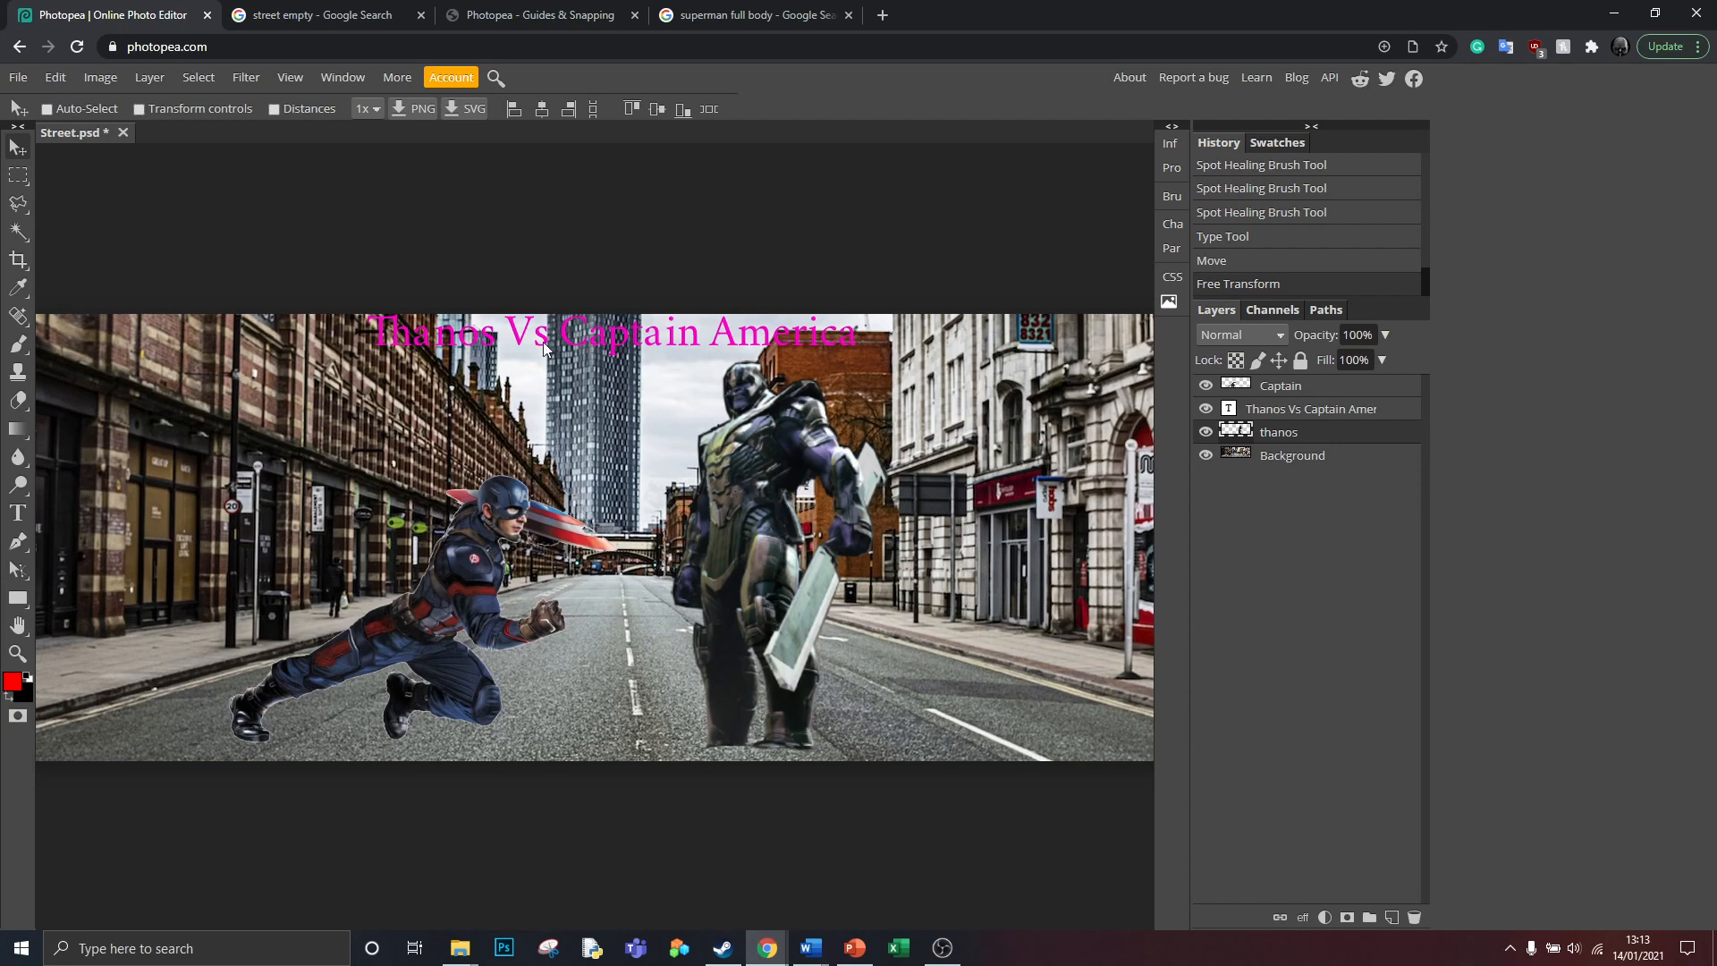
Step: Move the title's text layer above the Captain layer so it is the topmost layer
{"action": "left_click", "coordinate": [1281, 413]}
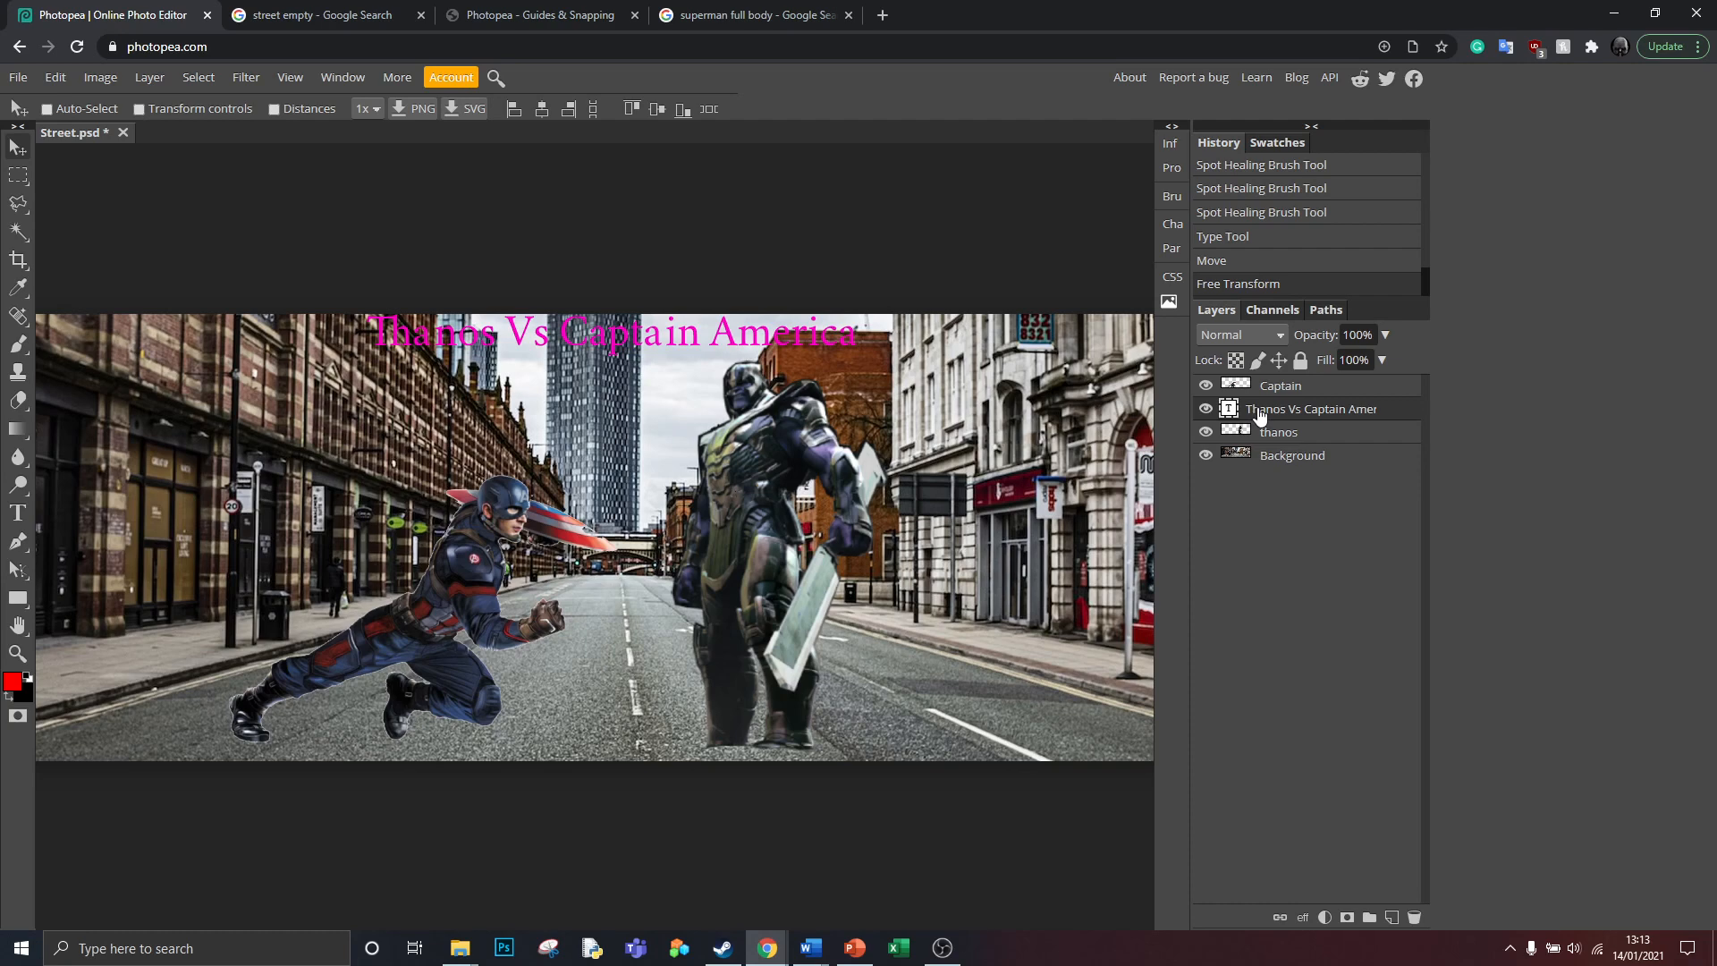
{"action": "left_click_drag", "start_coordinate": [1260, 416], "coordinate": [1265, 379]}
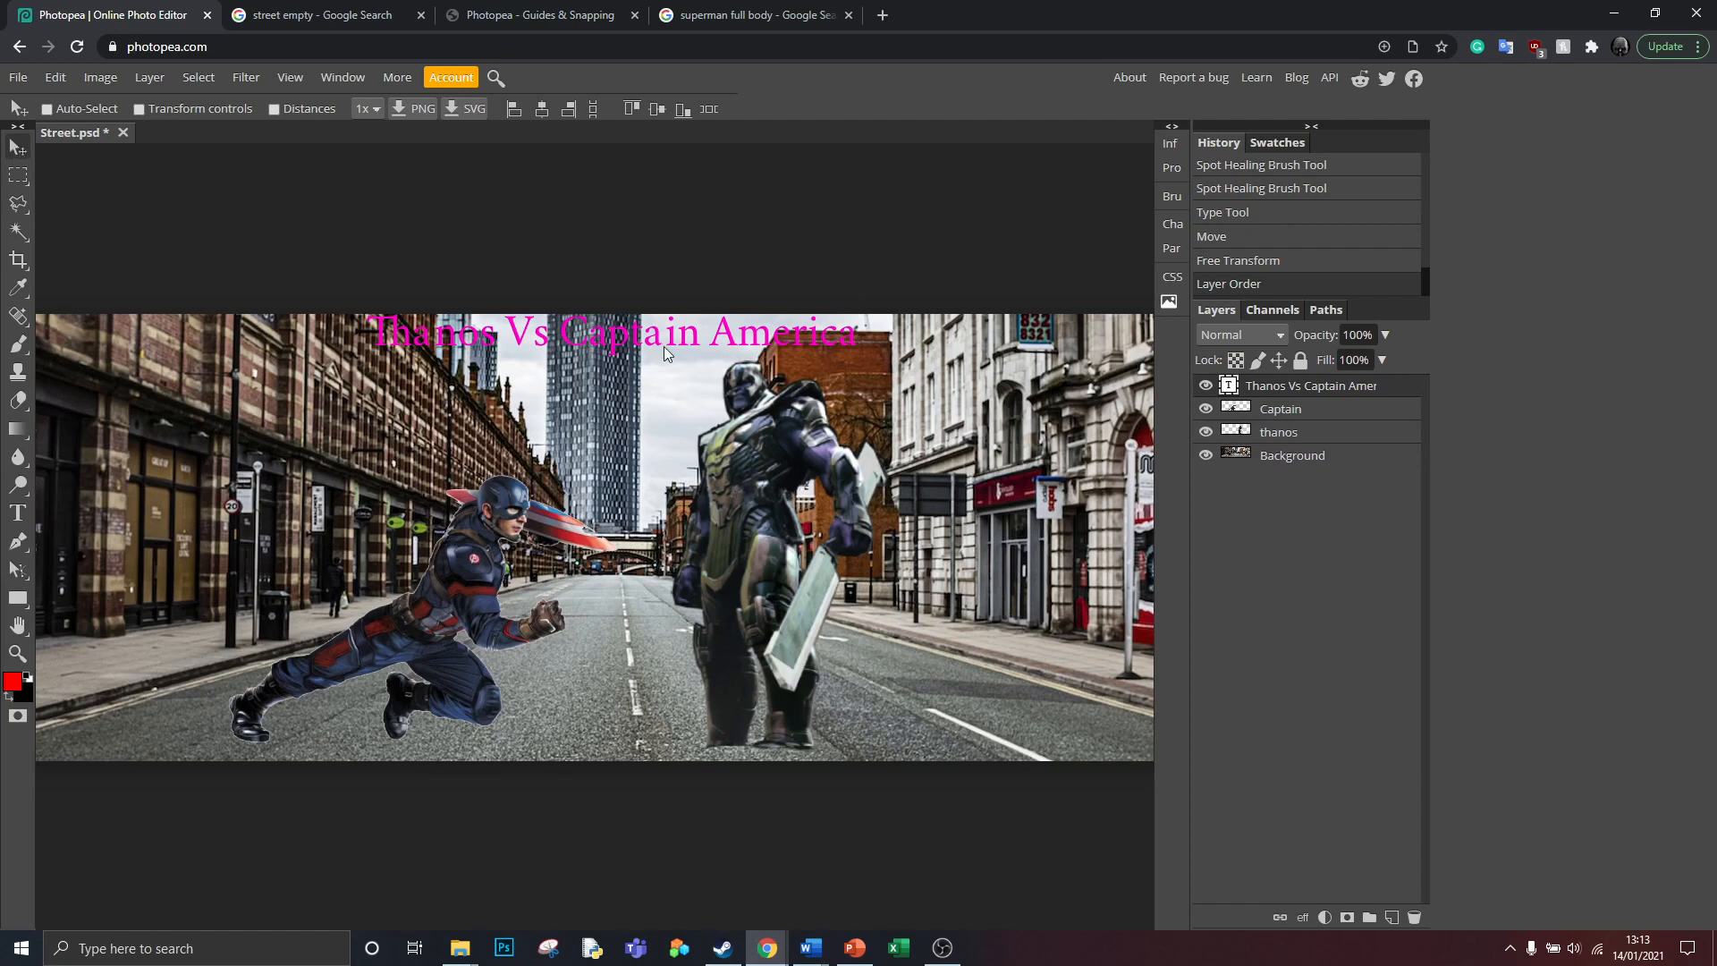
Step: Try the title across the middle of the figures with its layer below Captain, and undo both changes
{"action": "left_click_drag", "start_coordinate": [631, 362], "coordinate": [579, 586]}
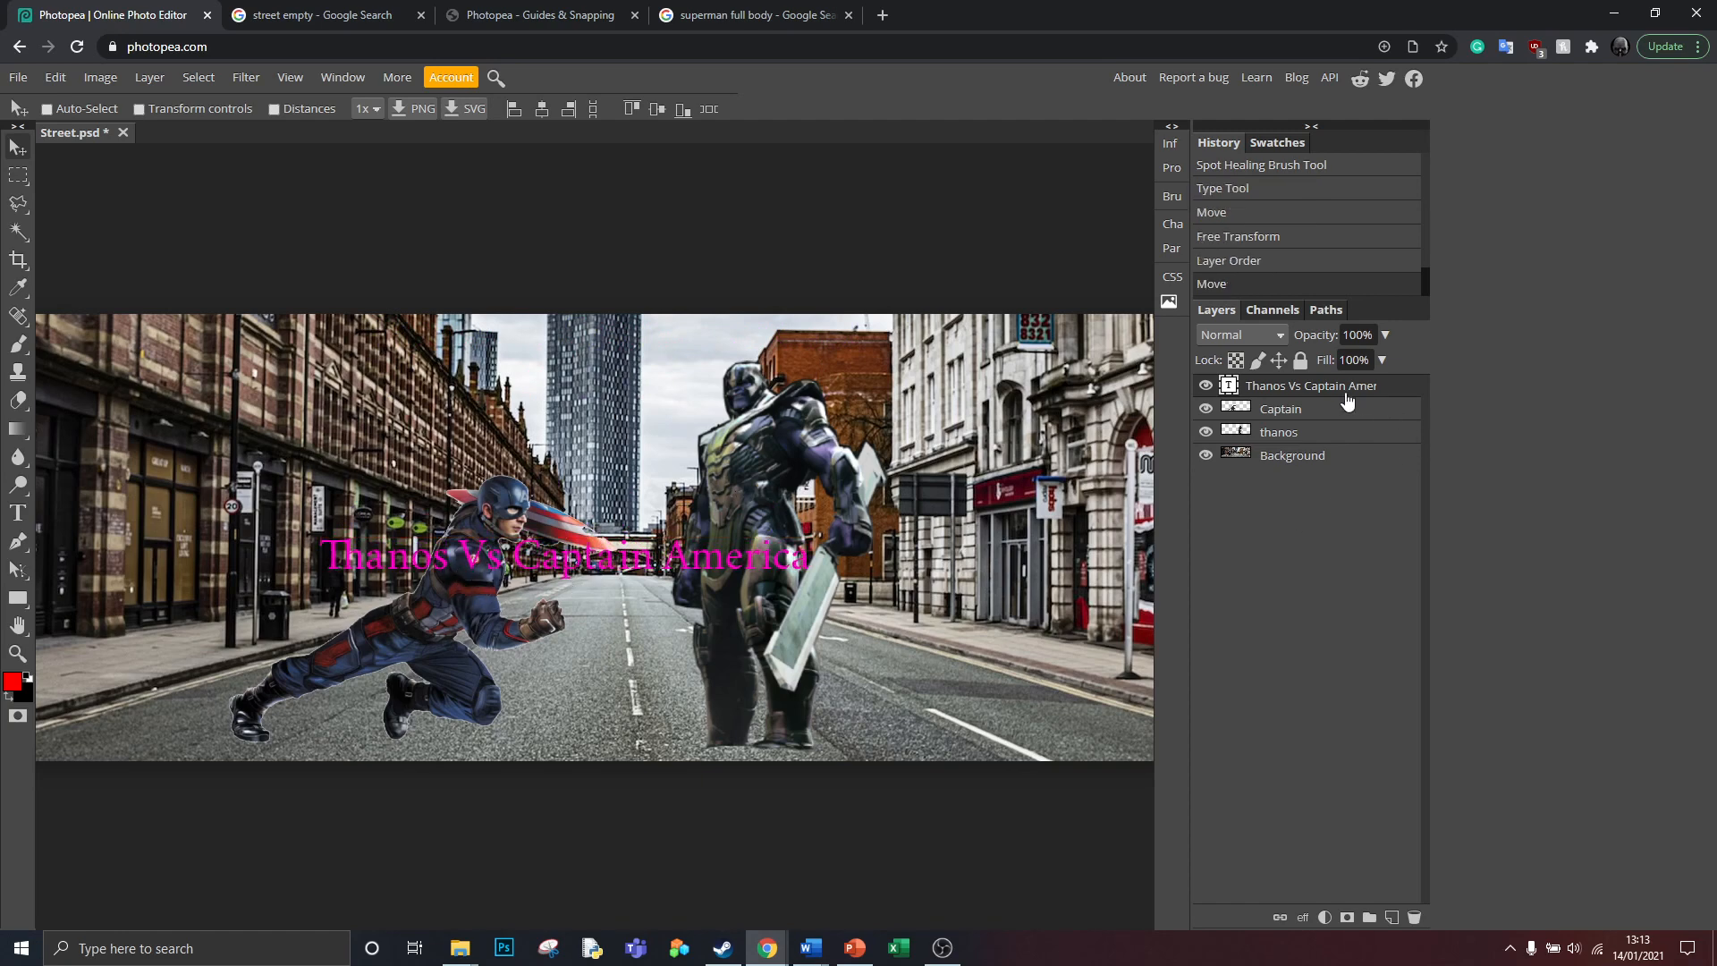
{"action": "left_click_drag", "start_coordinate": [1343, 388], "coordinate": [1351, 422]}
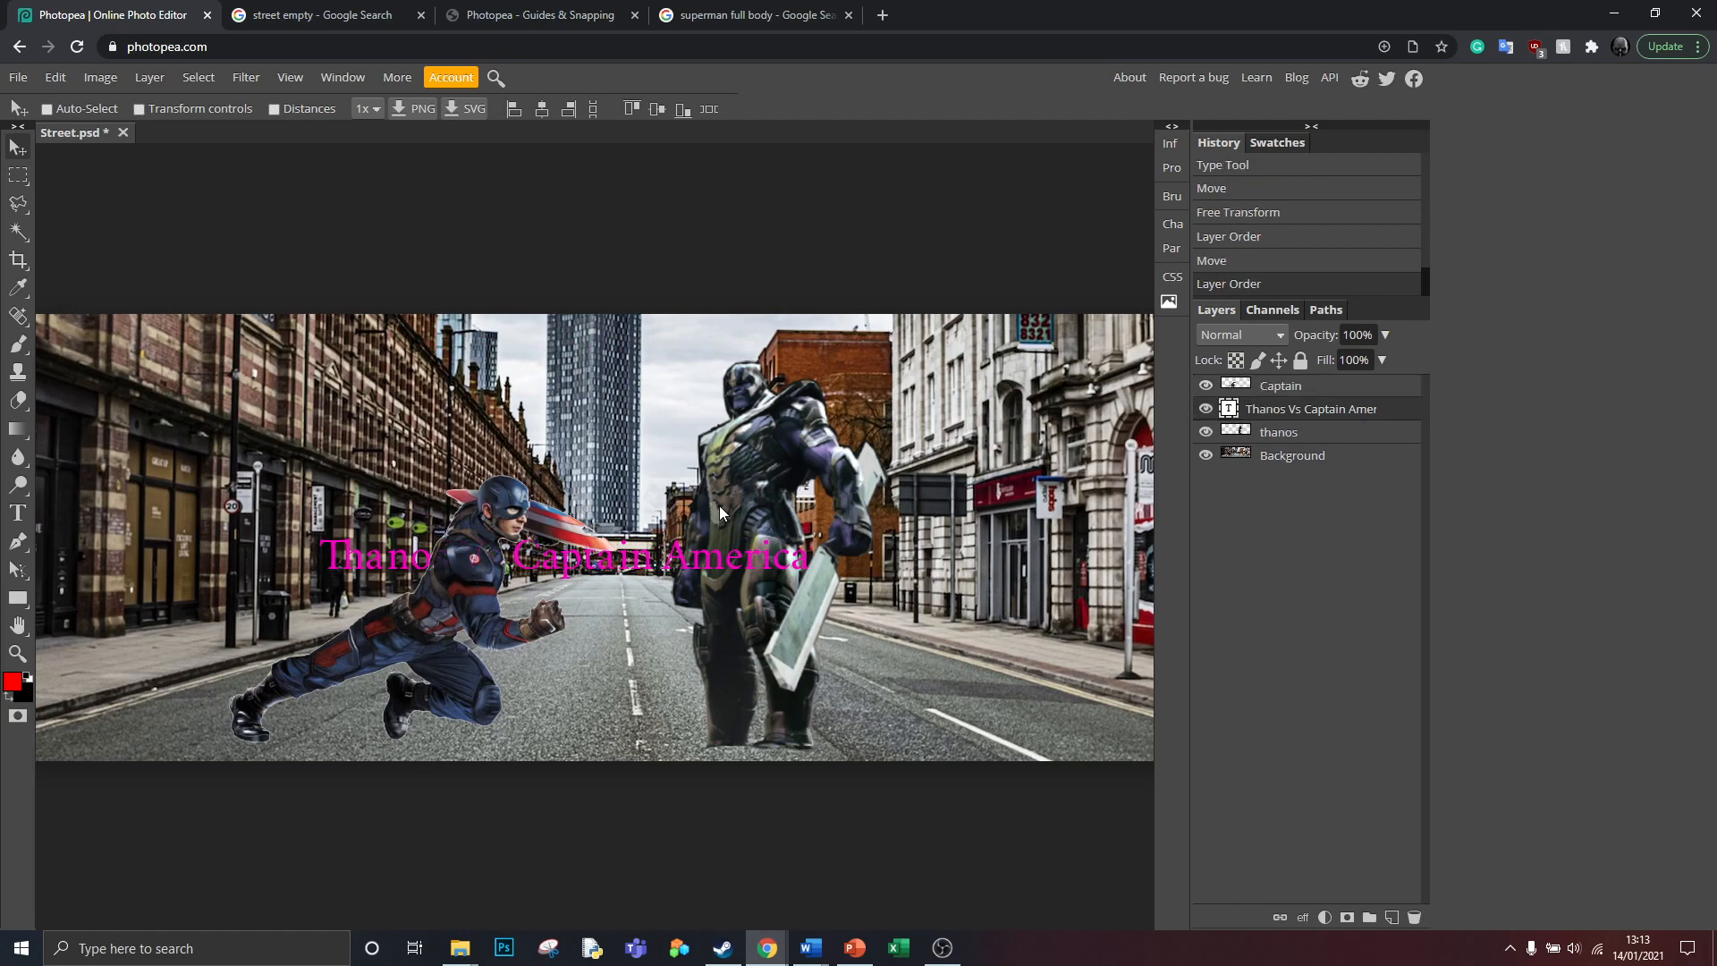
{"action": "key", "text": "ctrl+z"}
{"action": "key", "text": "ctrl+z"}
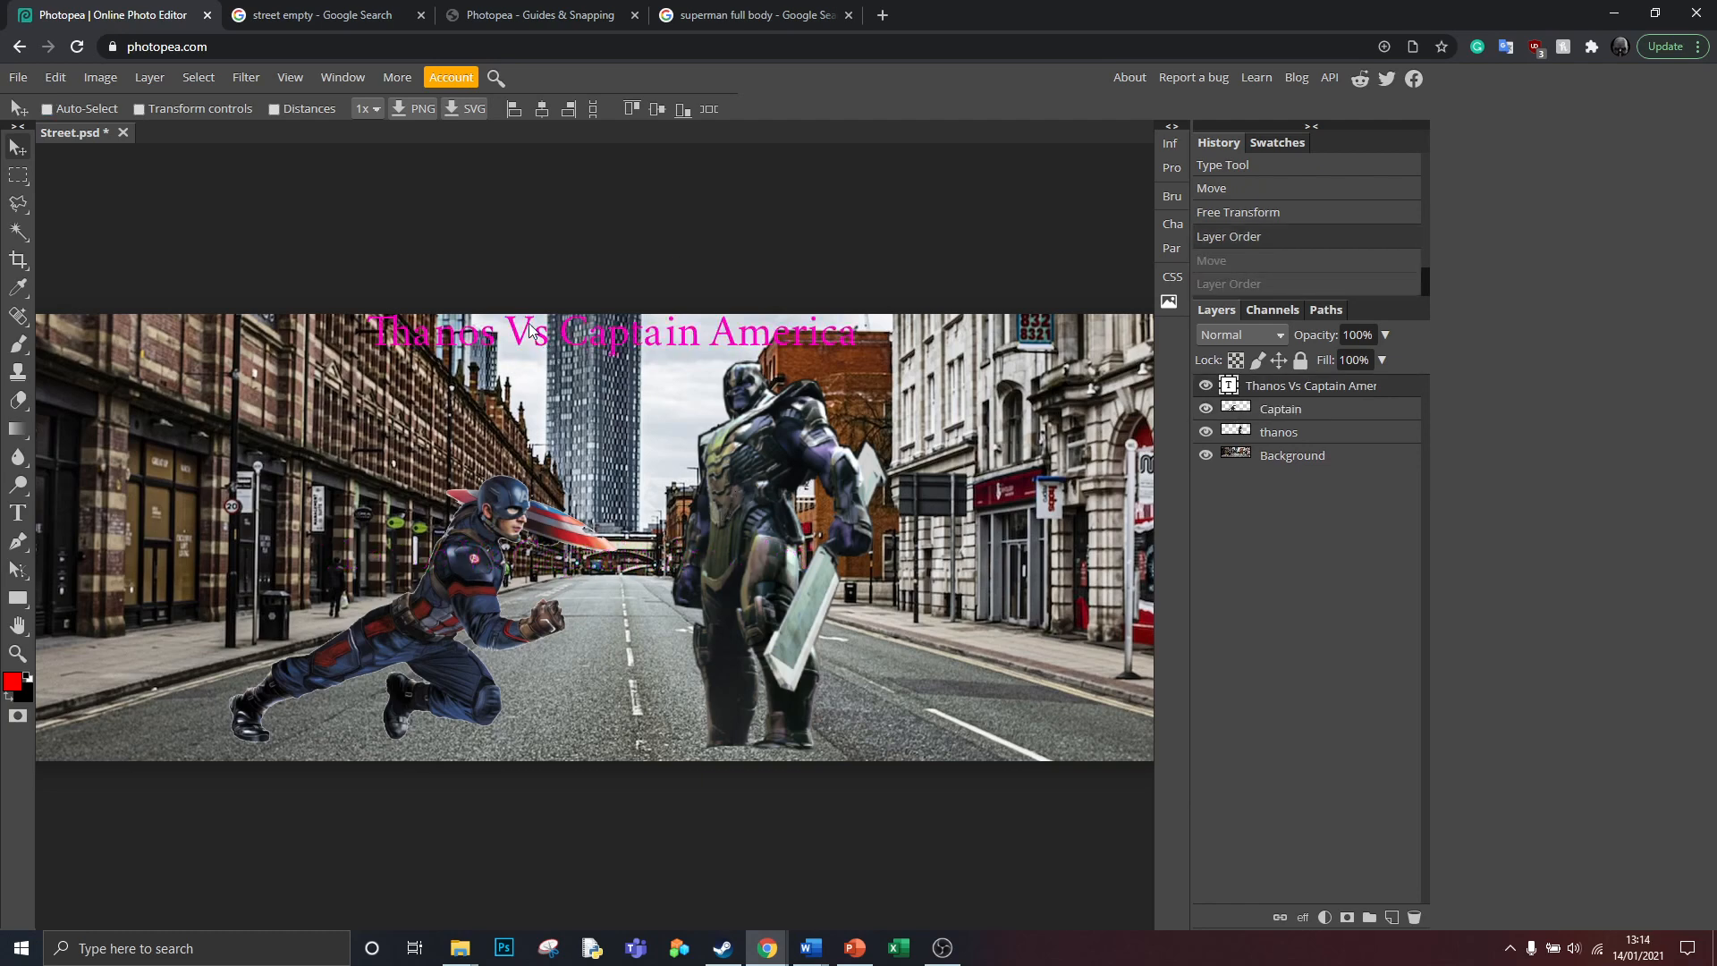
Step: Try a lowercase "a" at the start of "America" in the title, and put the capital "A" back
{"action": "left_click", "coordinate": [18, 512]}
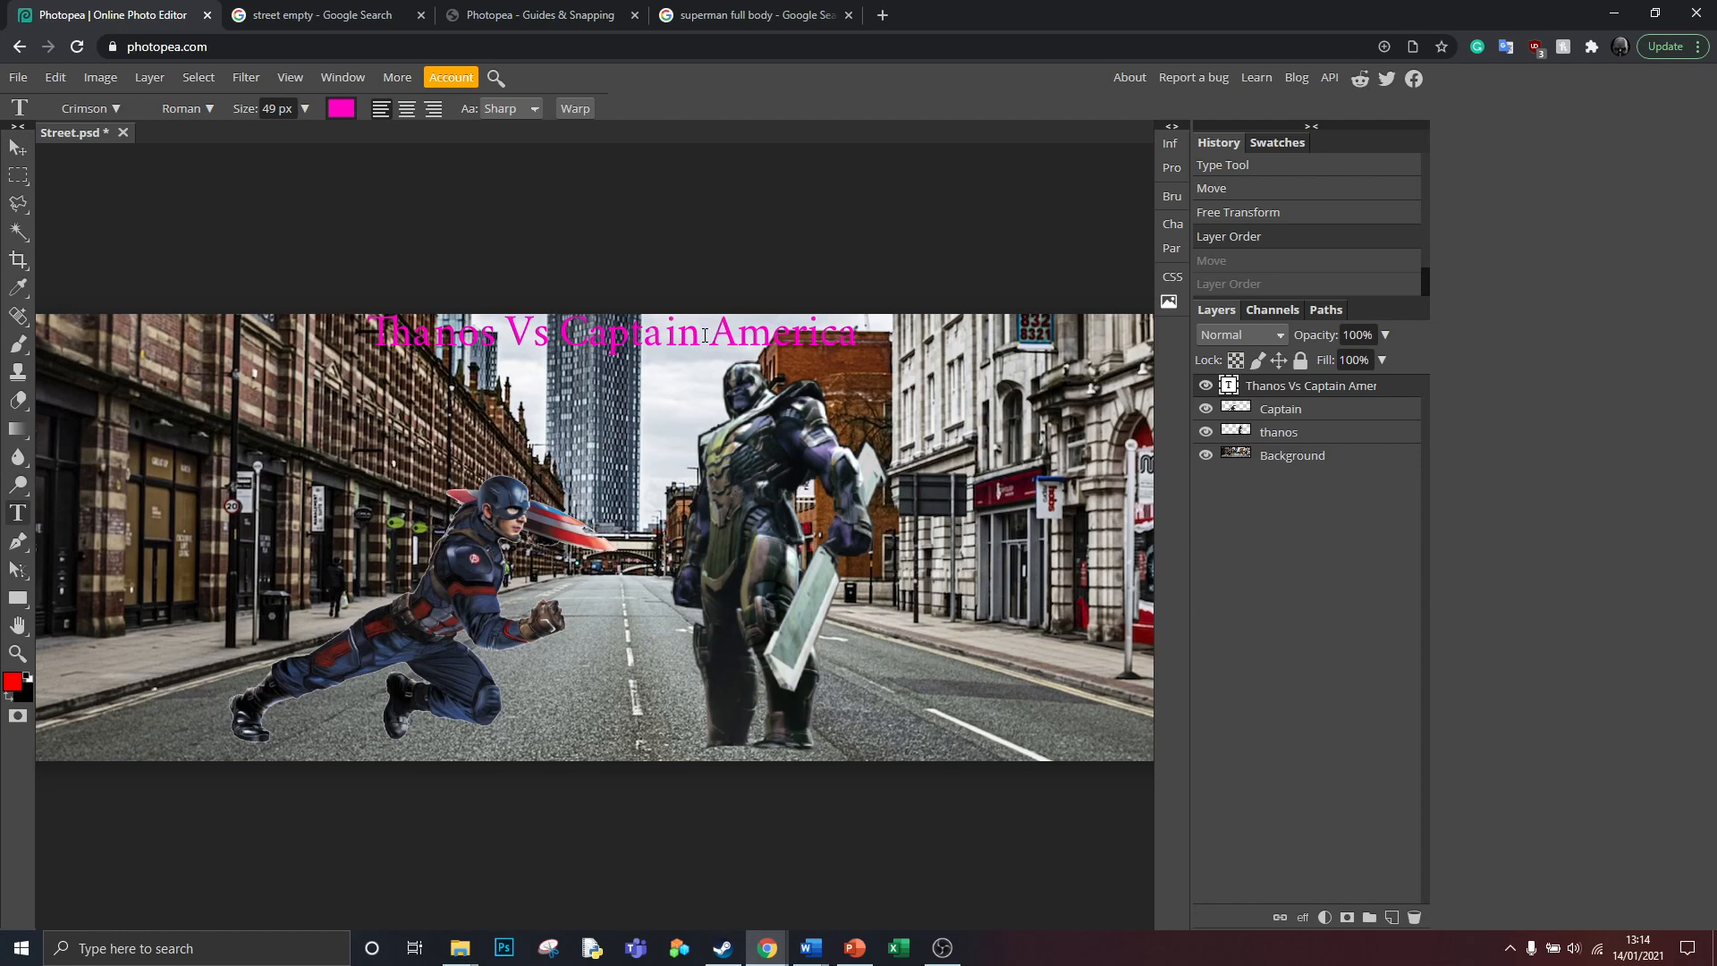
{"action": "left_click", "coordinate": [709, 335]}
{"action": "left_click_drag", "start_coordinate": [738, 335], "coordinate": [711, 334]}
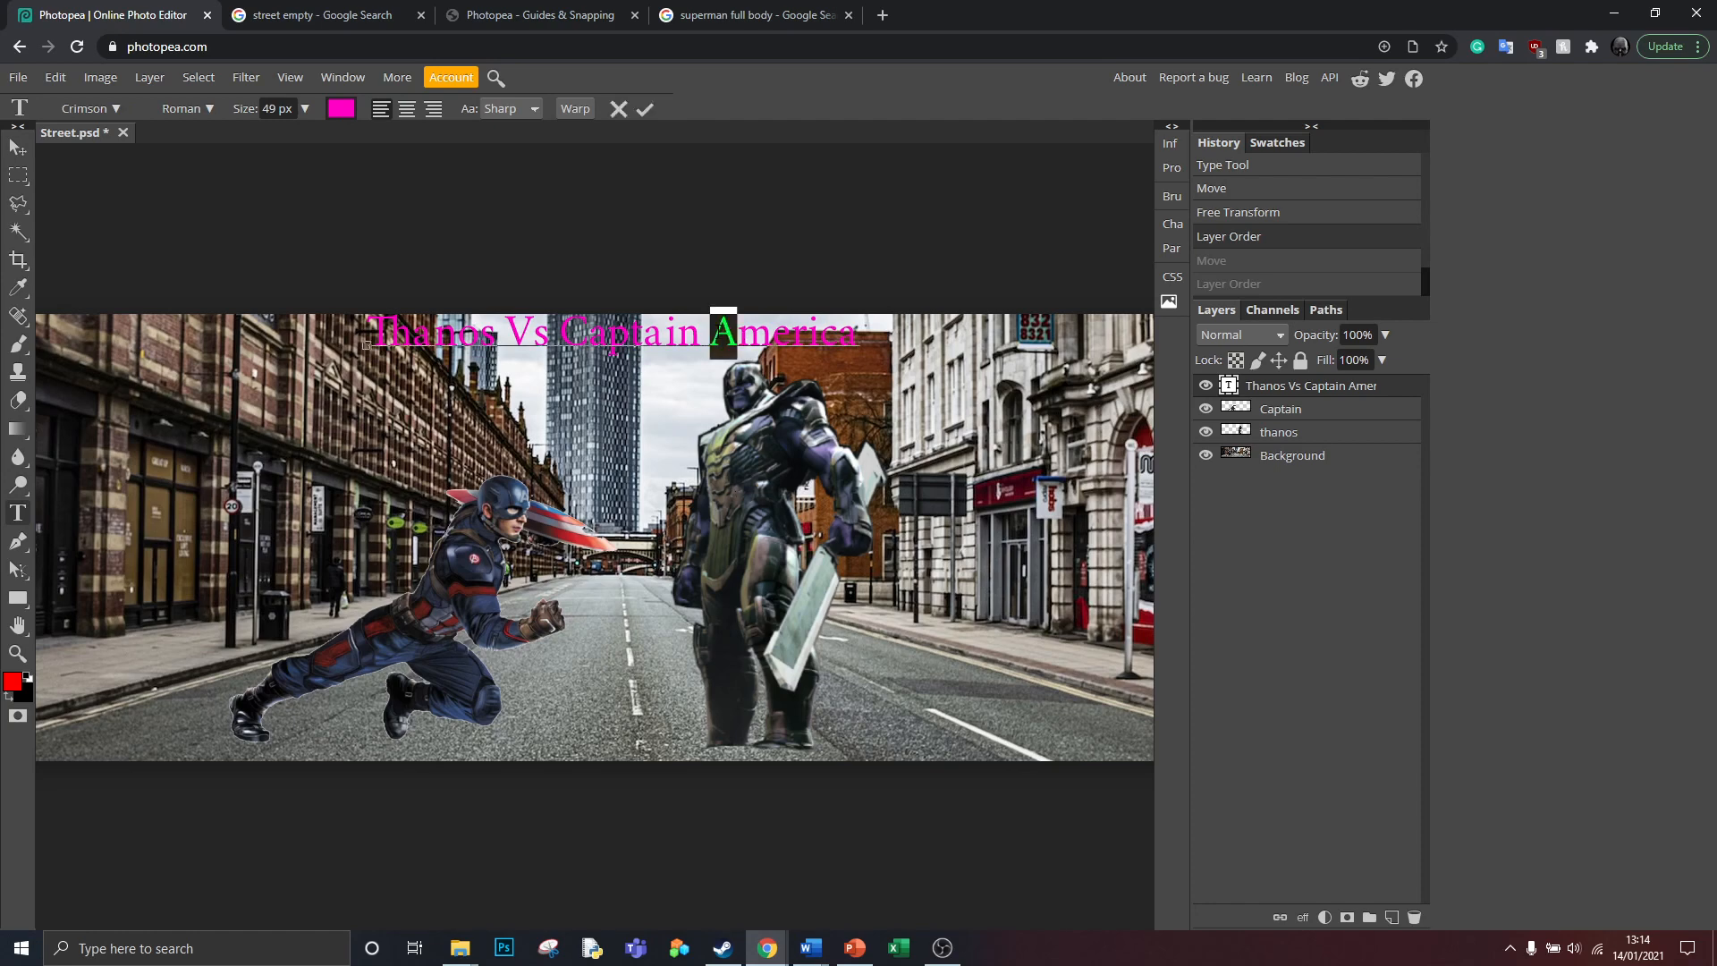
{"action": "key", "text": "BackSpace"}
{"action": "type", "text": "a"}
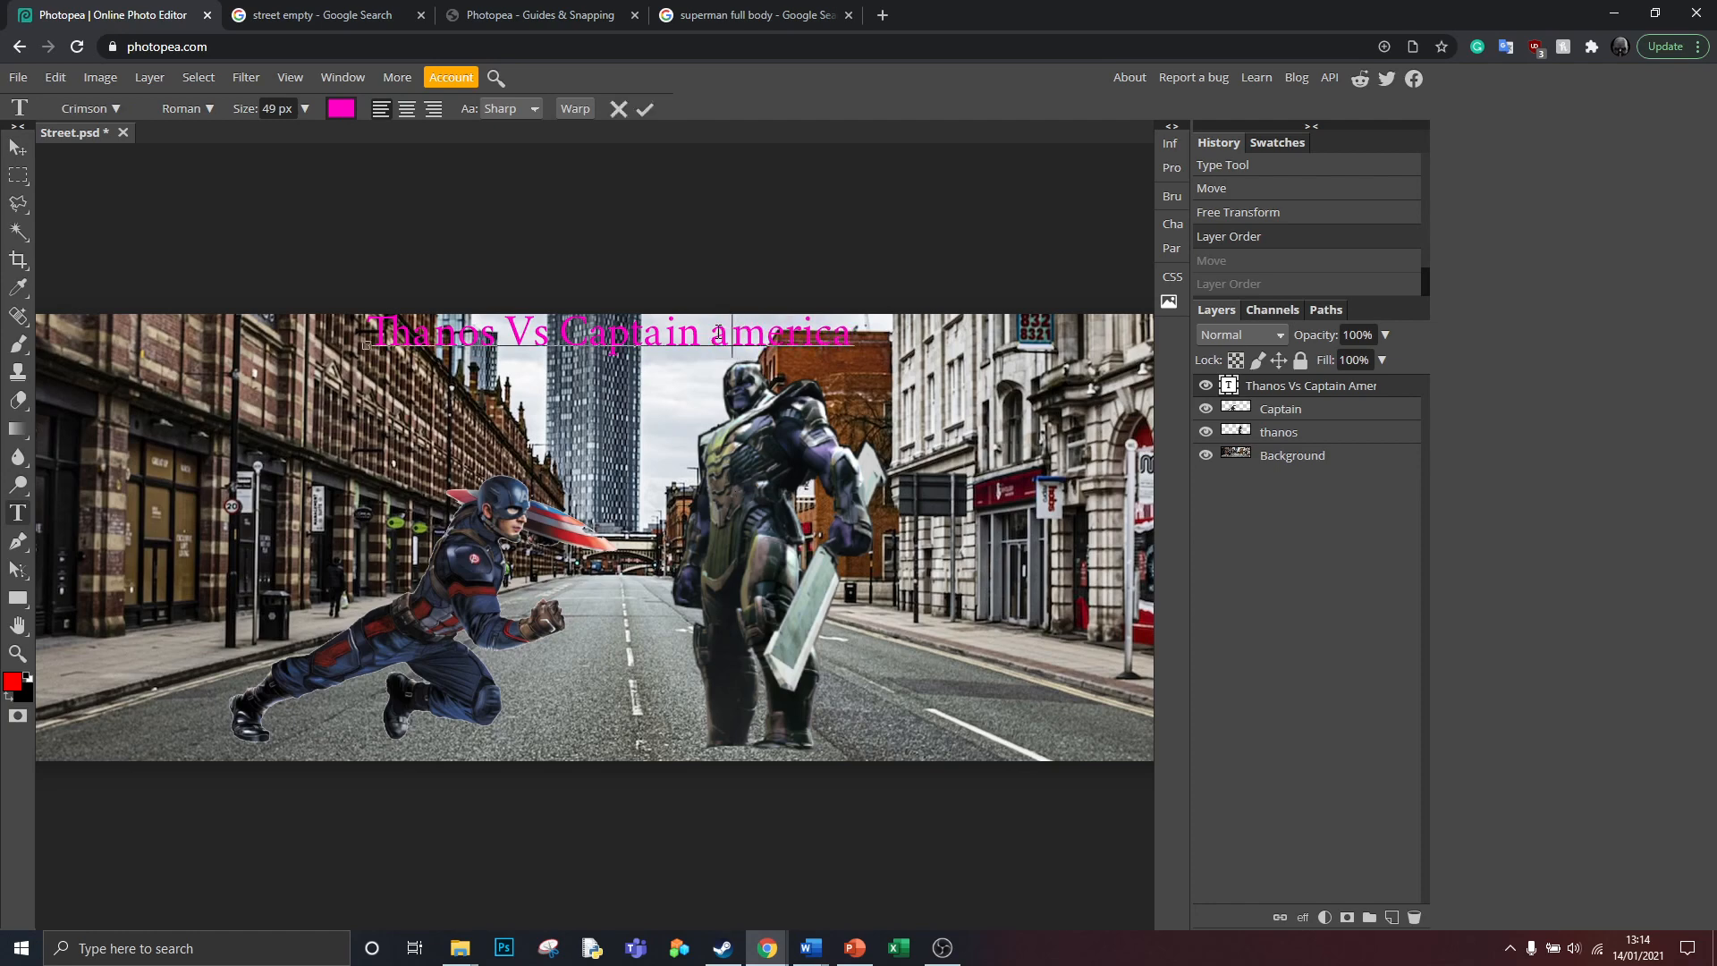
{"action": "key", "text": "BackSpace"}
{"action": "key", "text": "Caps_Lock"}
{"action": "type", "text": "A"}
{"action": "key", "text": "Caps_Lock"}
{"action": "left_click", "coordinate": [18, 148]}
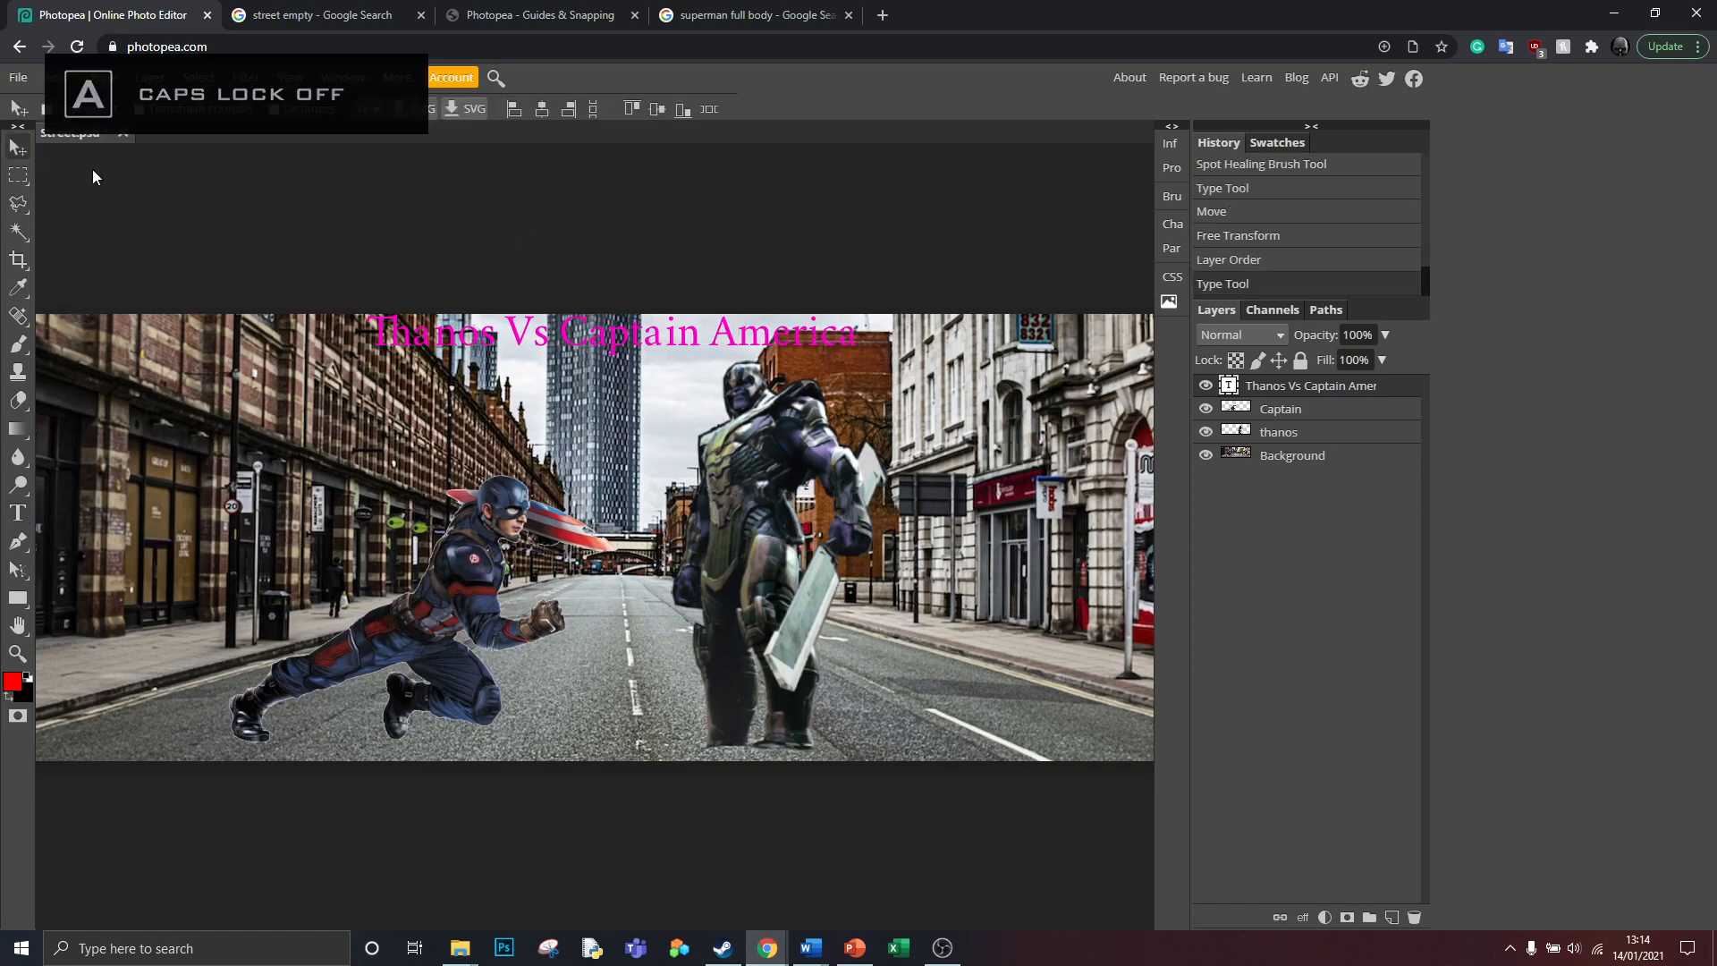
Step: Try a separate text "ebwbvbver" above the Captain figure, and delete all its characters before committing
{"action": "left_click", "coordinate": [18, 512]}
{"action": "left_click", "coordinate": [366, 445]}
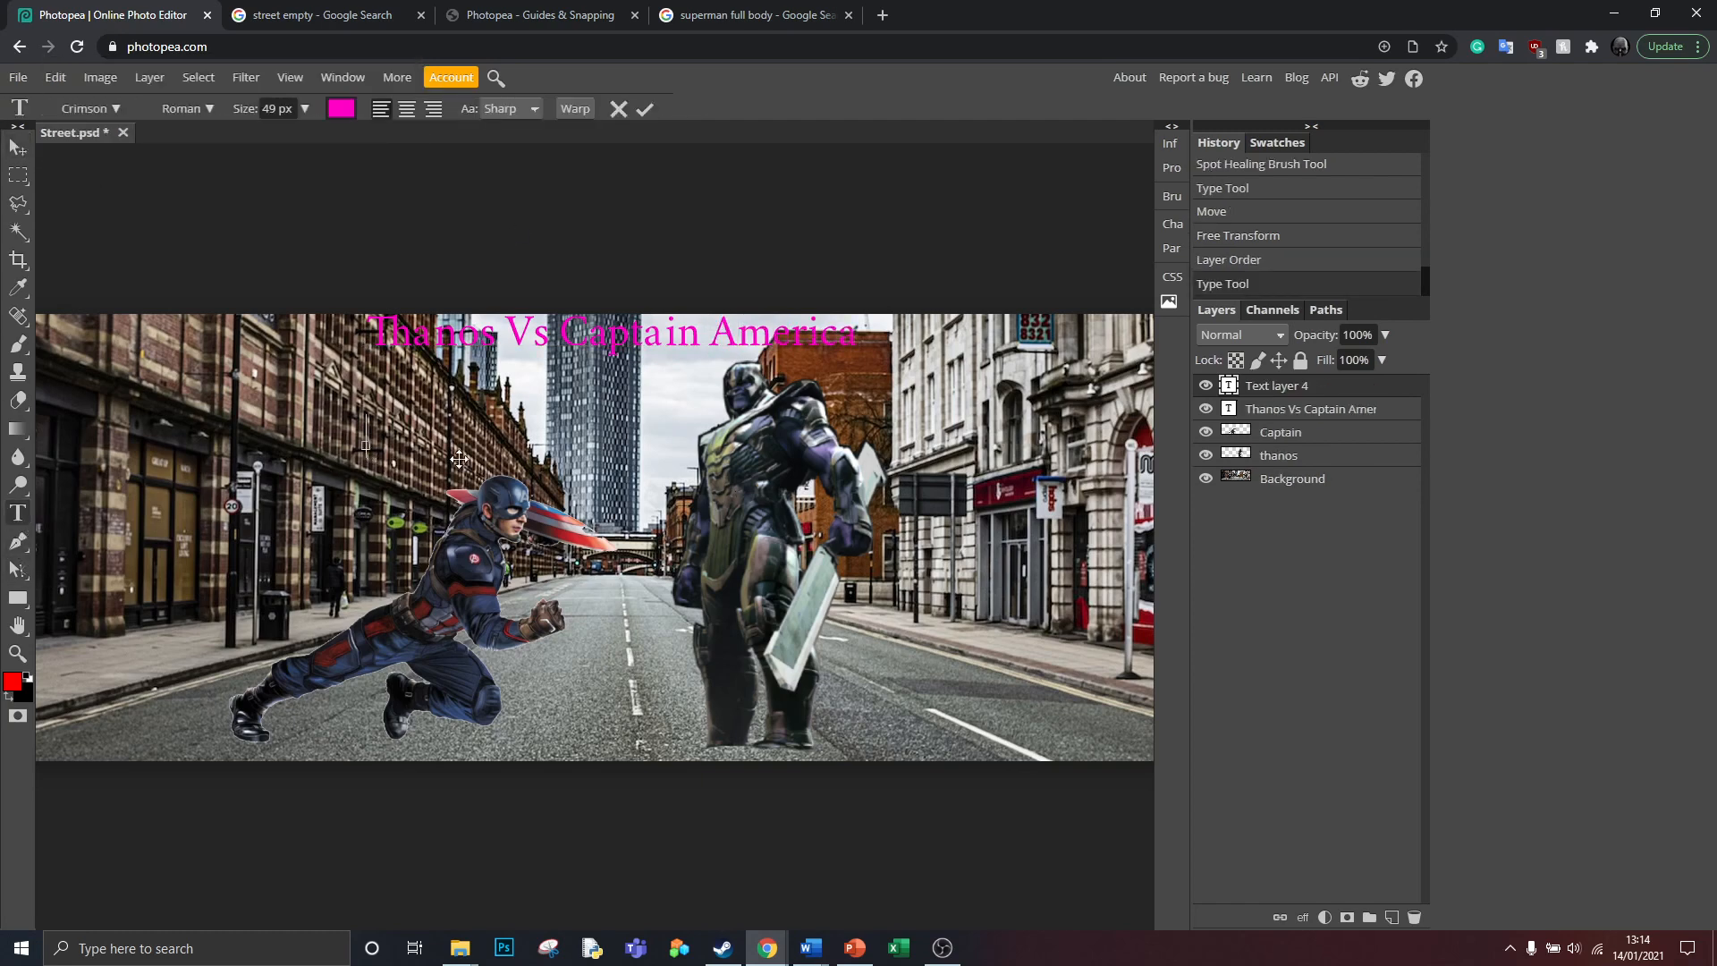
{"action": "type", "text": "ebwbvbver"}
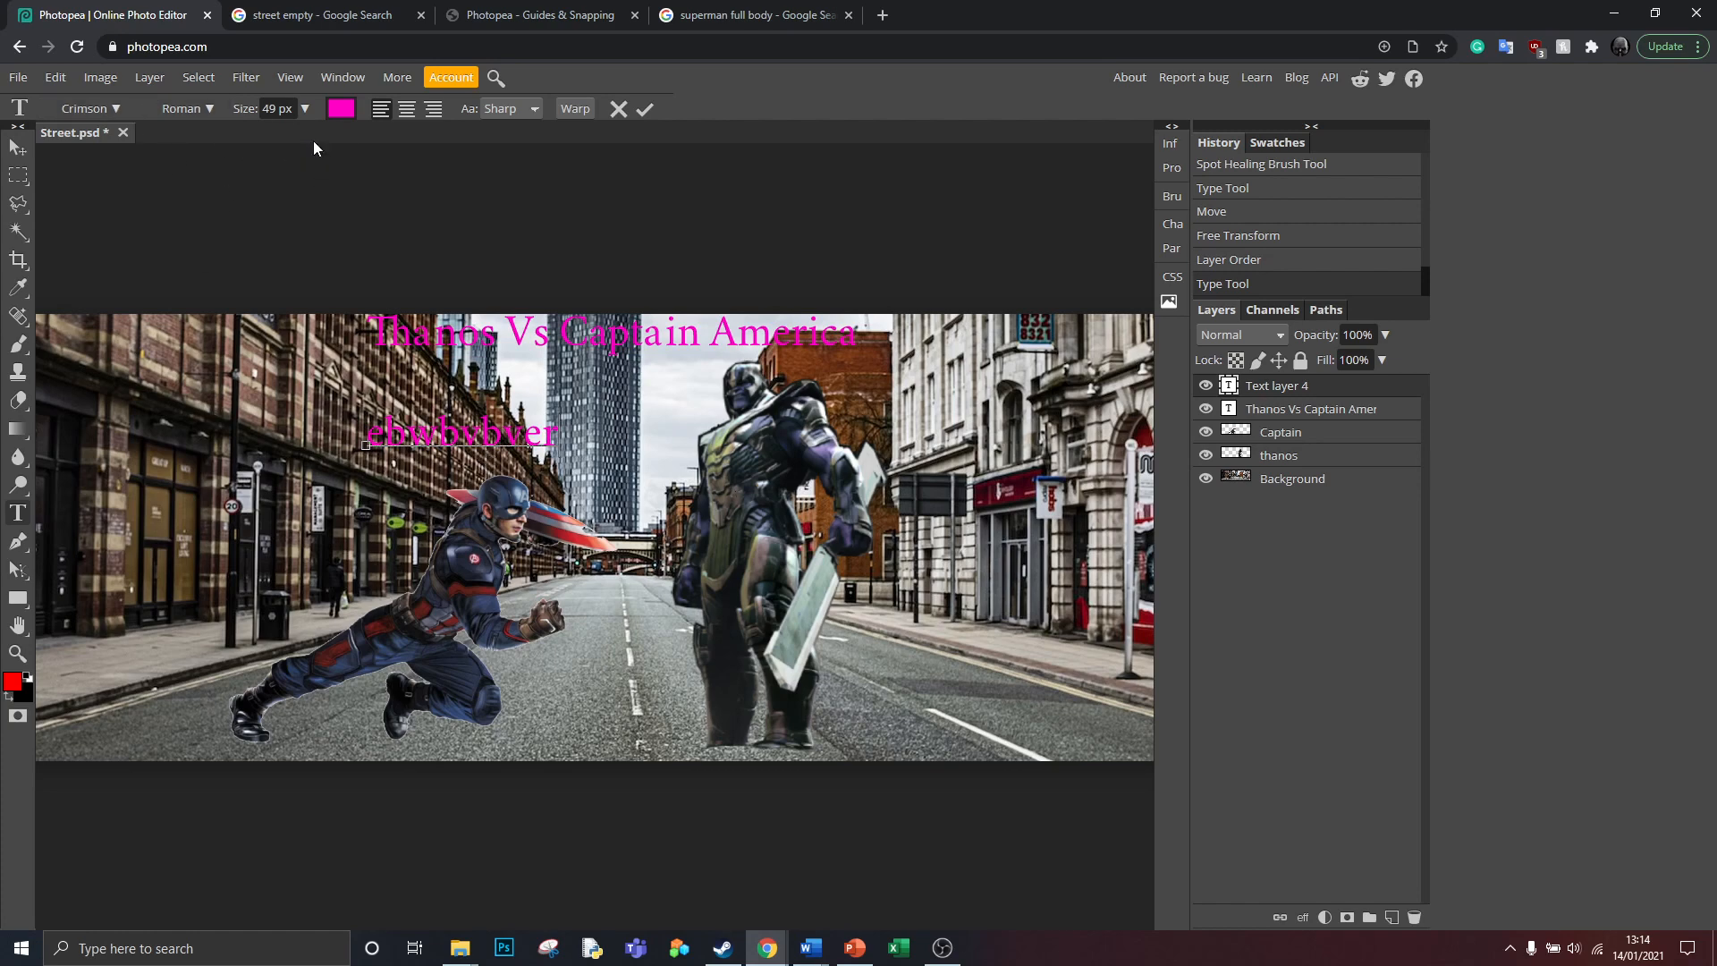
{"action": "key", "text": "BackSpace"}
{"action": "key", "text": "BackSpace"}
{"action": "key", "text": "BackSpace"}
{"action": "key", "text": "BackSpace"}
{"action": "key", "text": "BackSpace"}
{"action": "key", "text": "BackSpace"}
{"action": "key", "text": "BackSpace"}
{"action": "key", "text": "BackSpace"}
{"action": "key", "text": "BackSpace"}
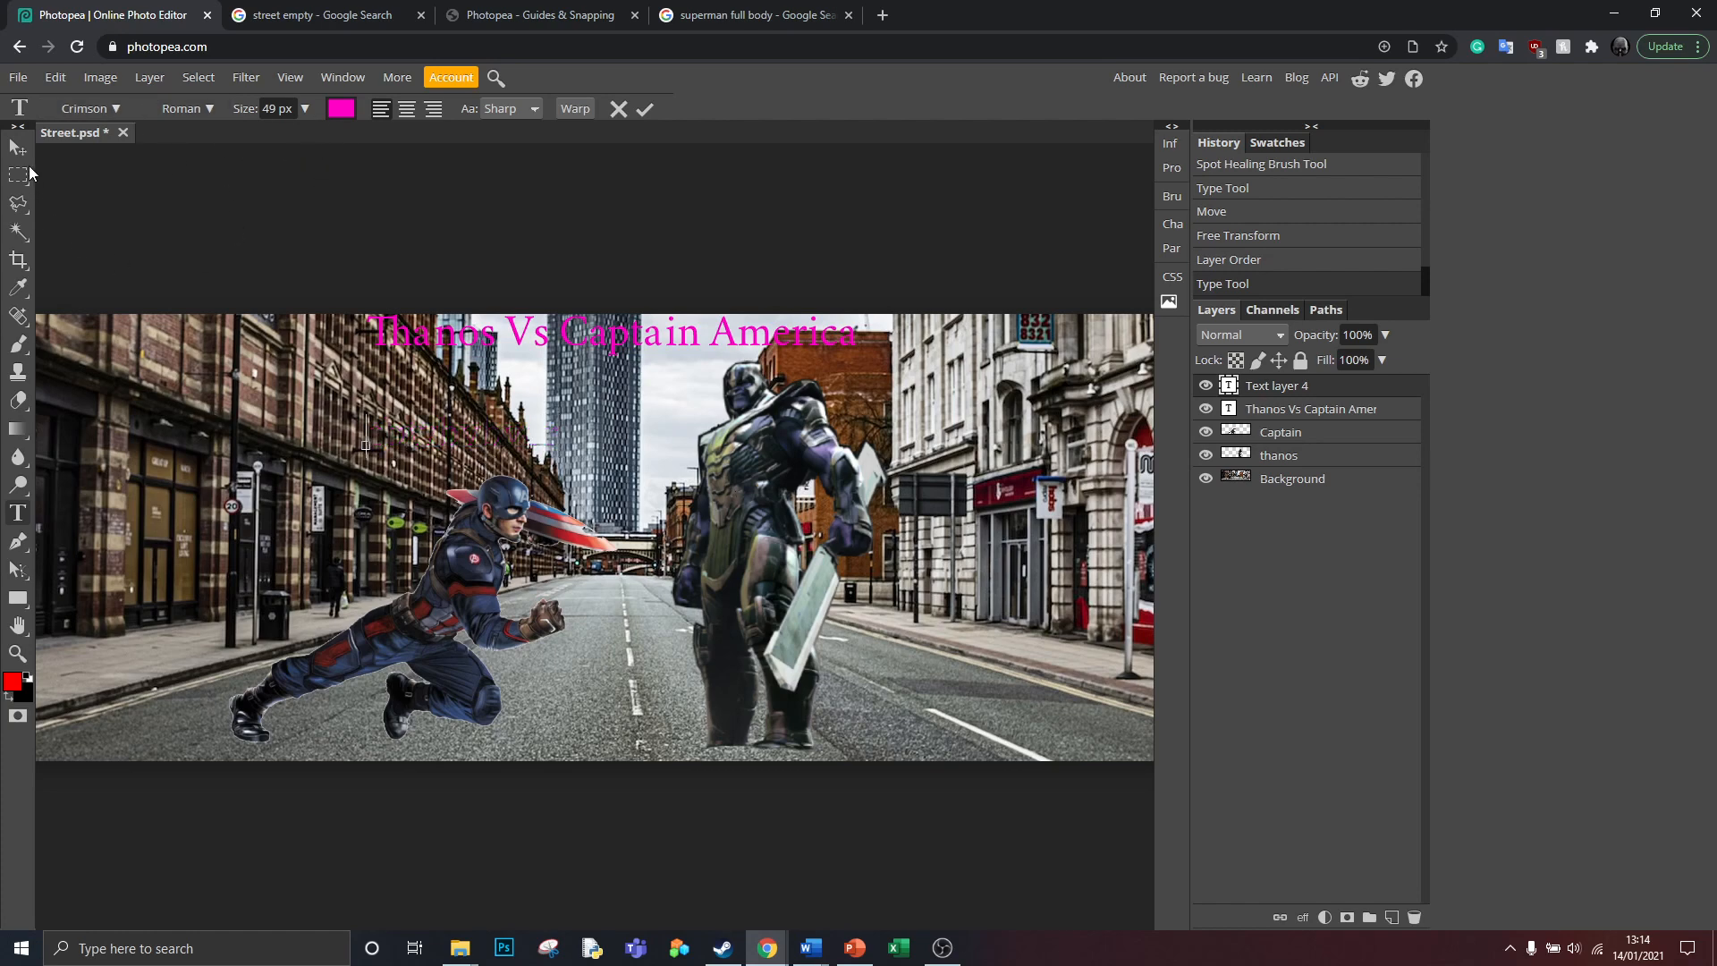
{"action": "left_click", "coordinate": [18, 147]}
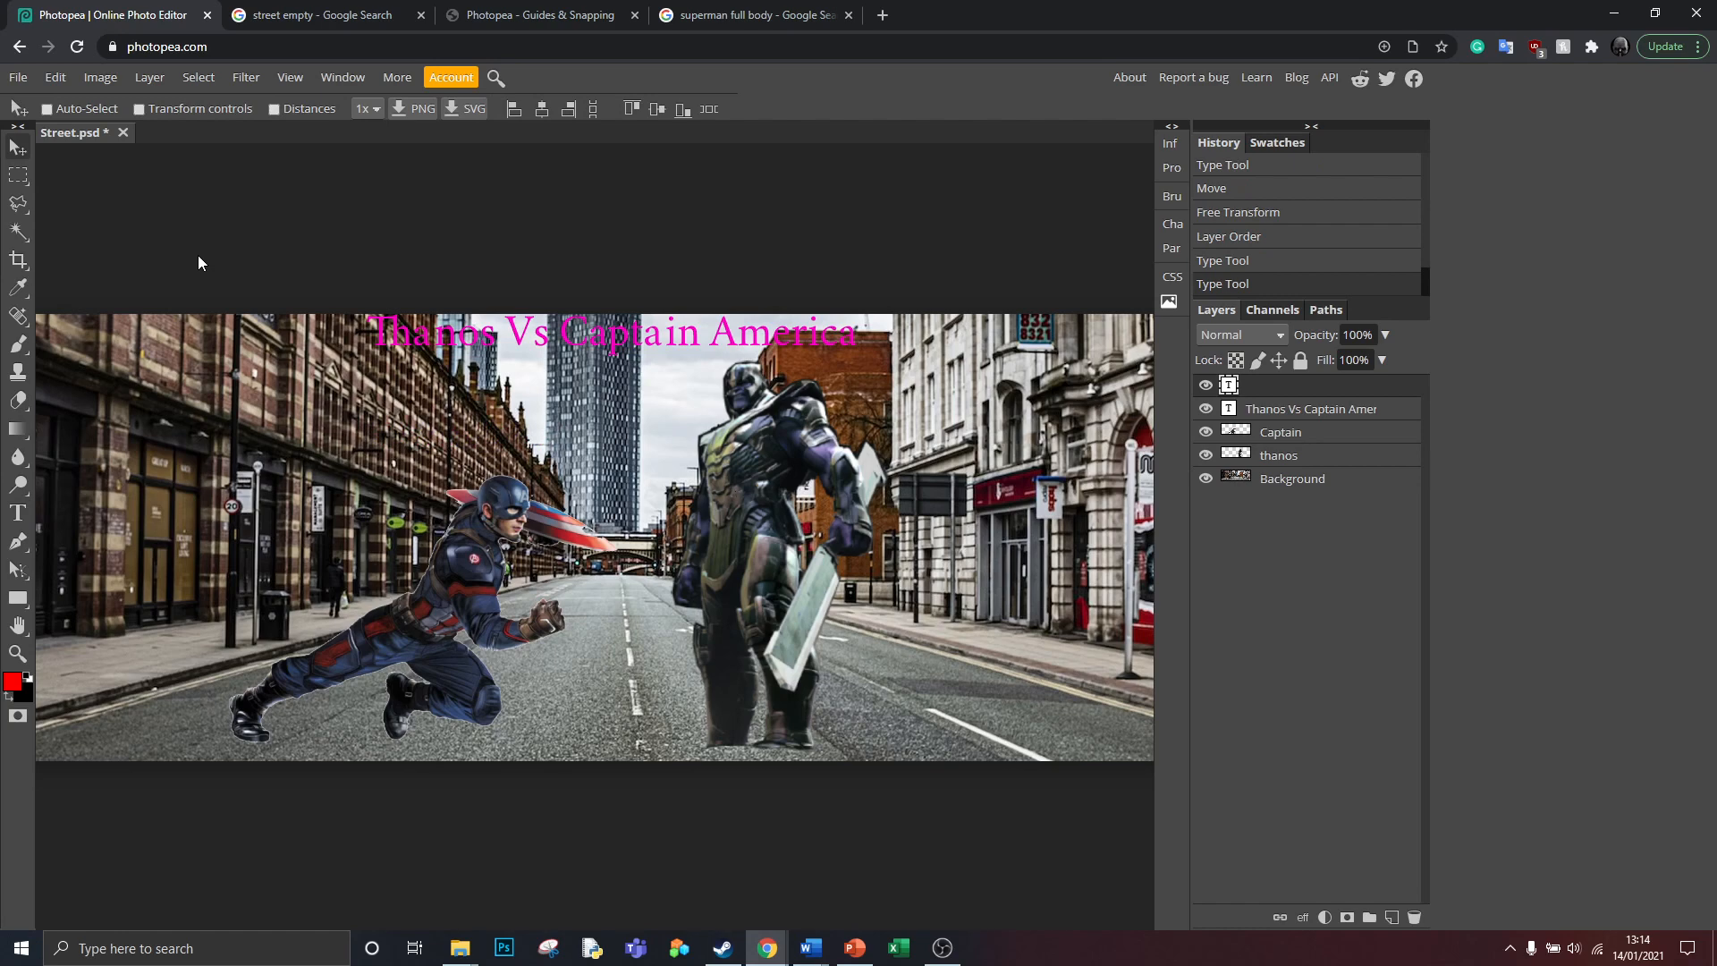
Step: Erase a small spot beneath Thanos's arm and a patch along his sword blade on the thanos layer
{"action": "left_click", "coordinate": [22, 345]}
{"action": "right_click", "coordinate": [20, 346]}
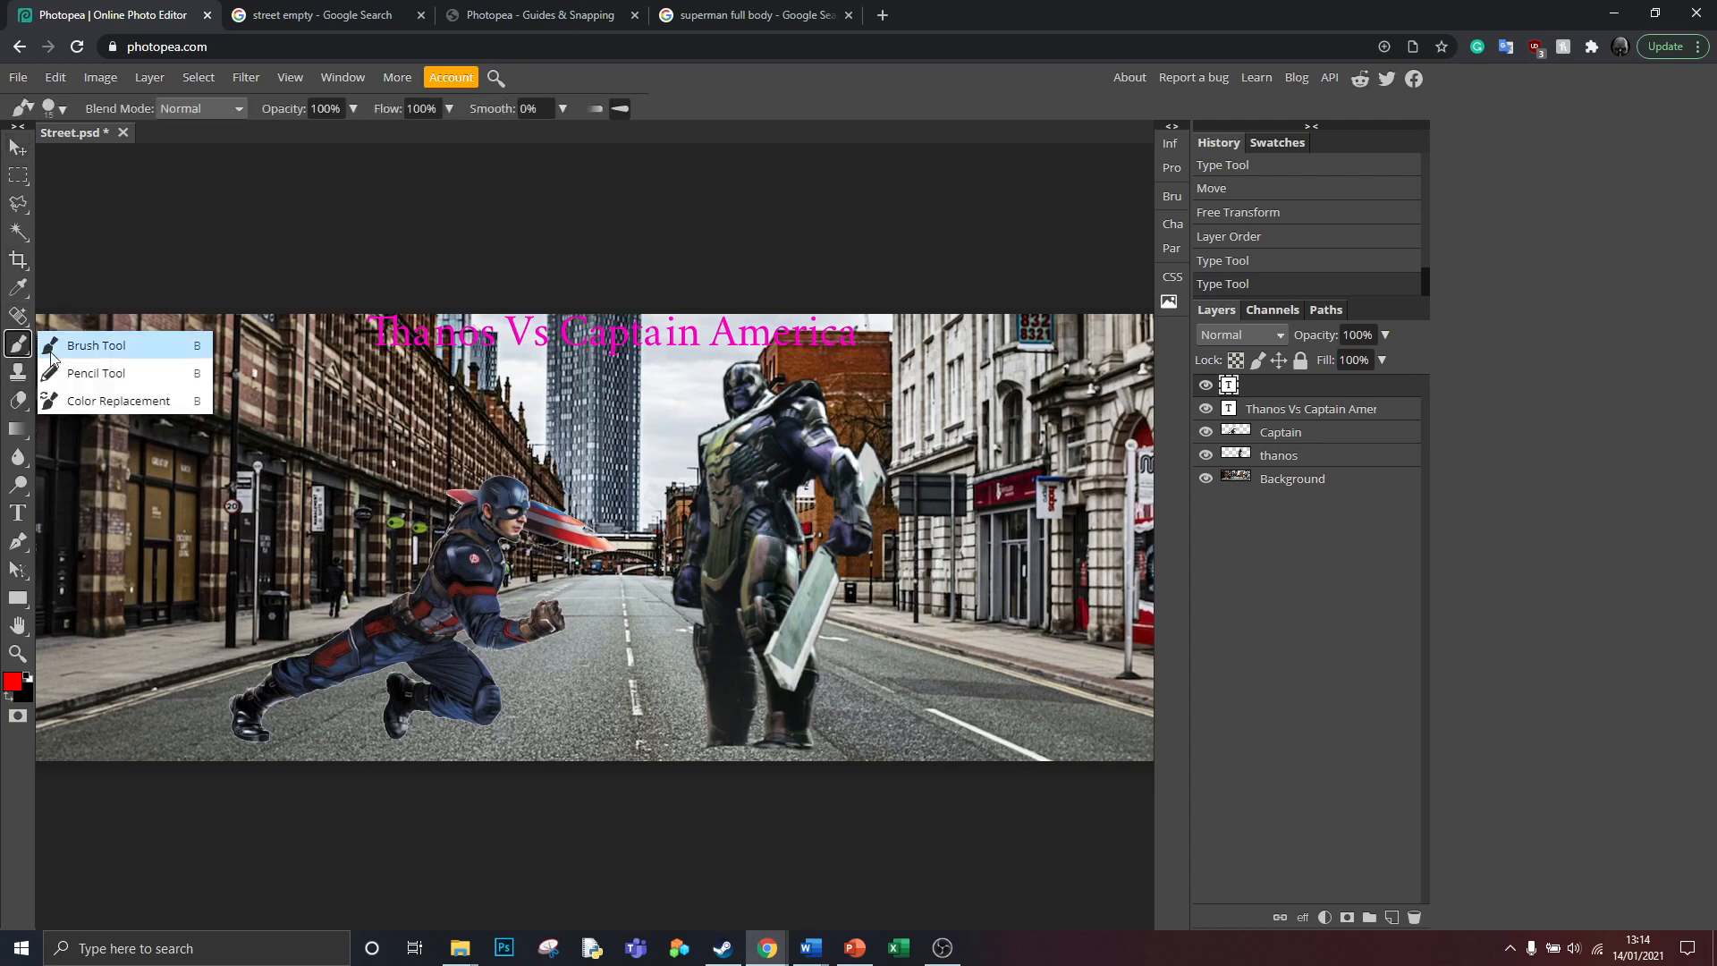
{"action": "left_click", "coordinate": [18, 400]}
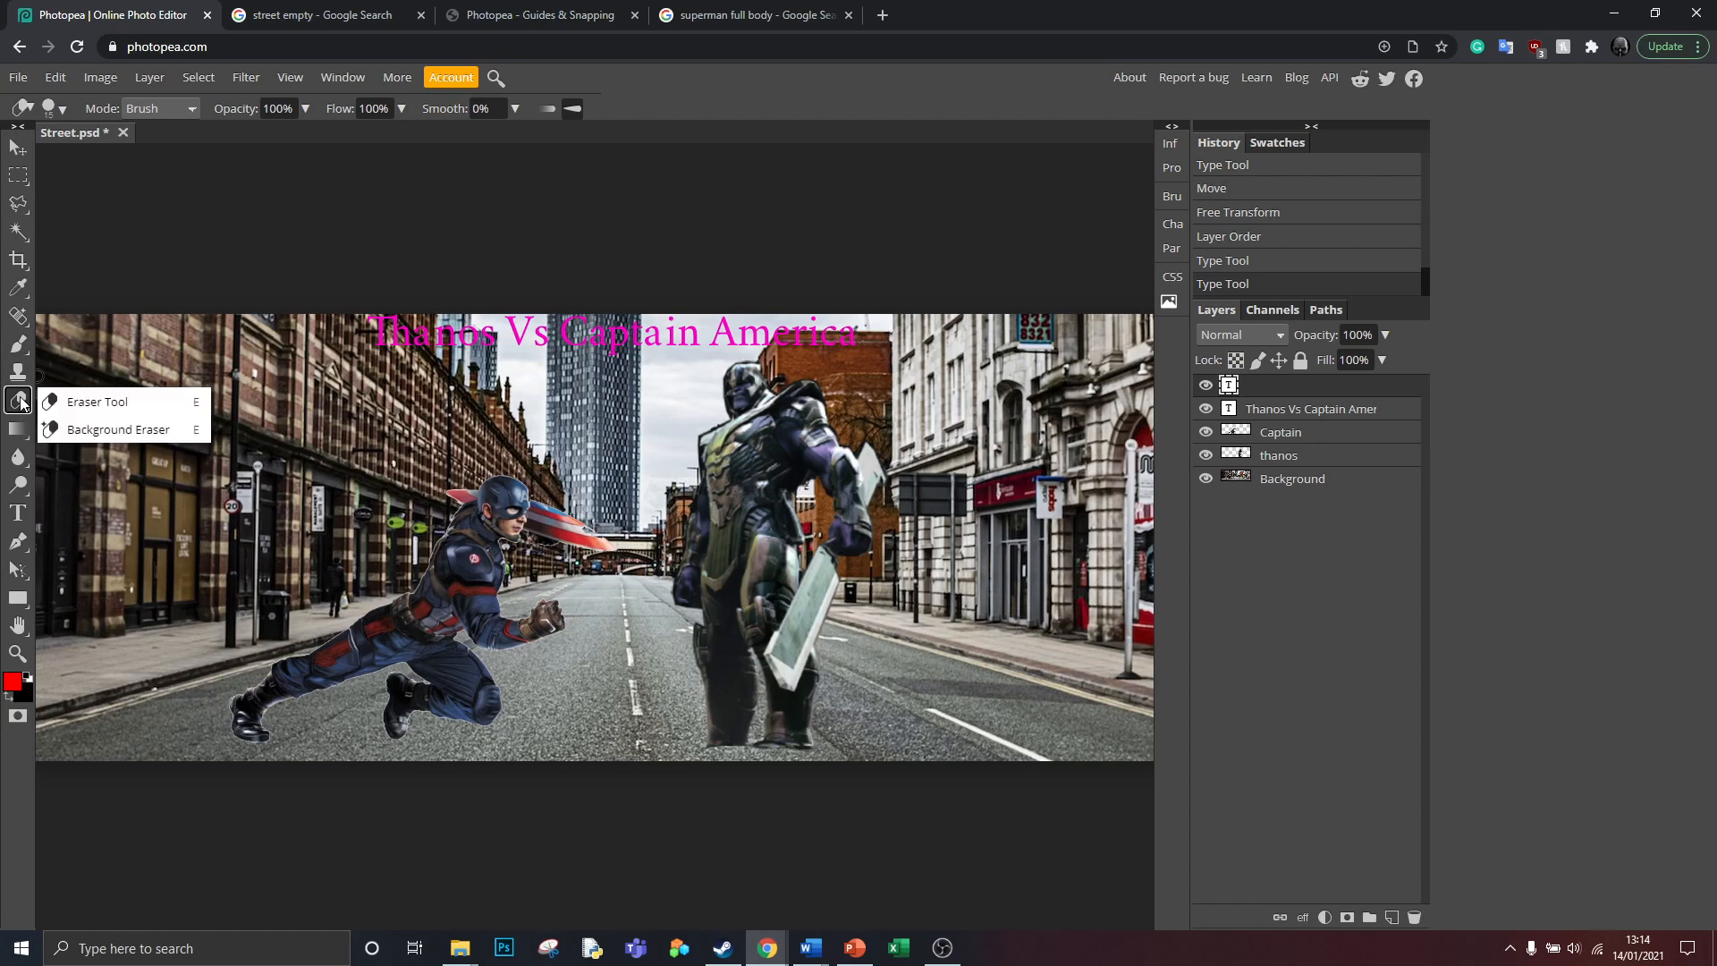
{"action": "right_click", "coordinate": [20, 403]}
{"action": "left_click", "coordinate": [71, 402]}
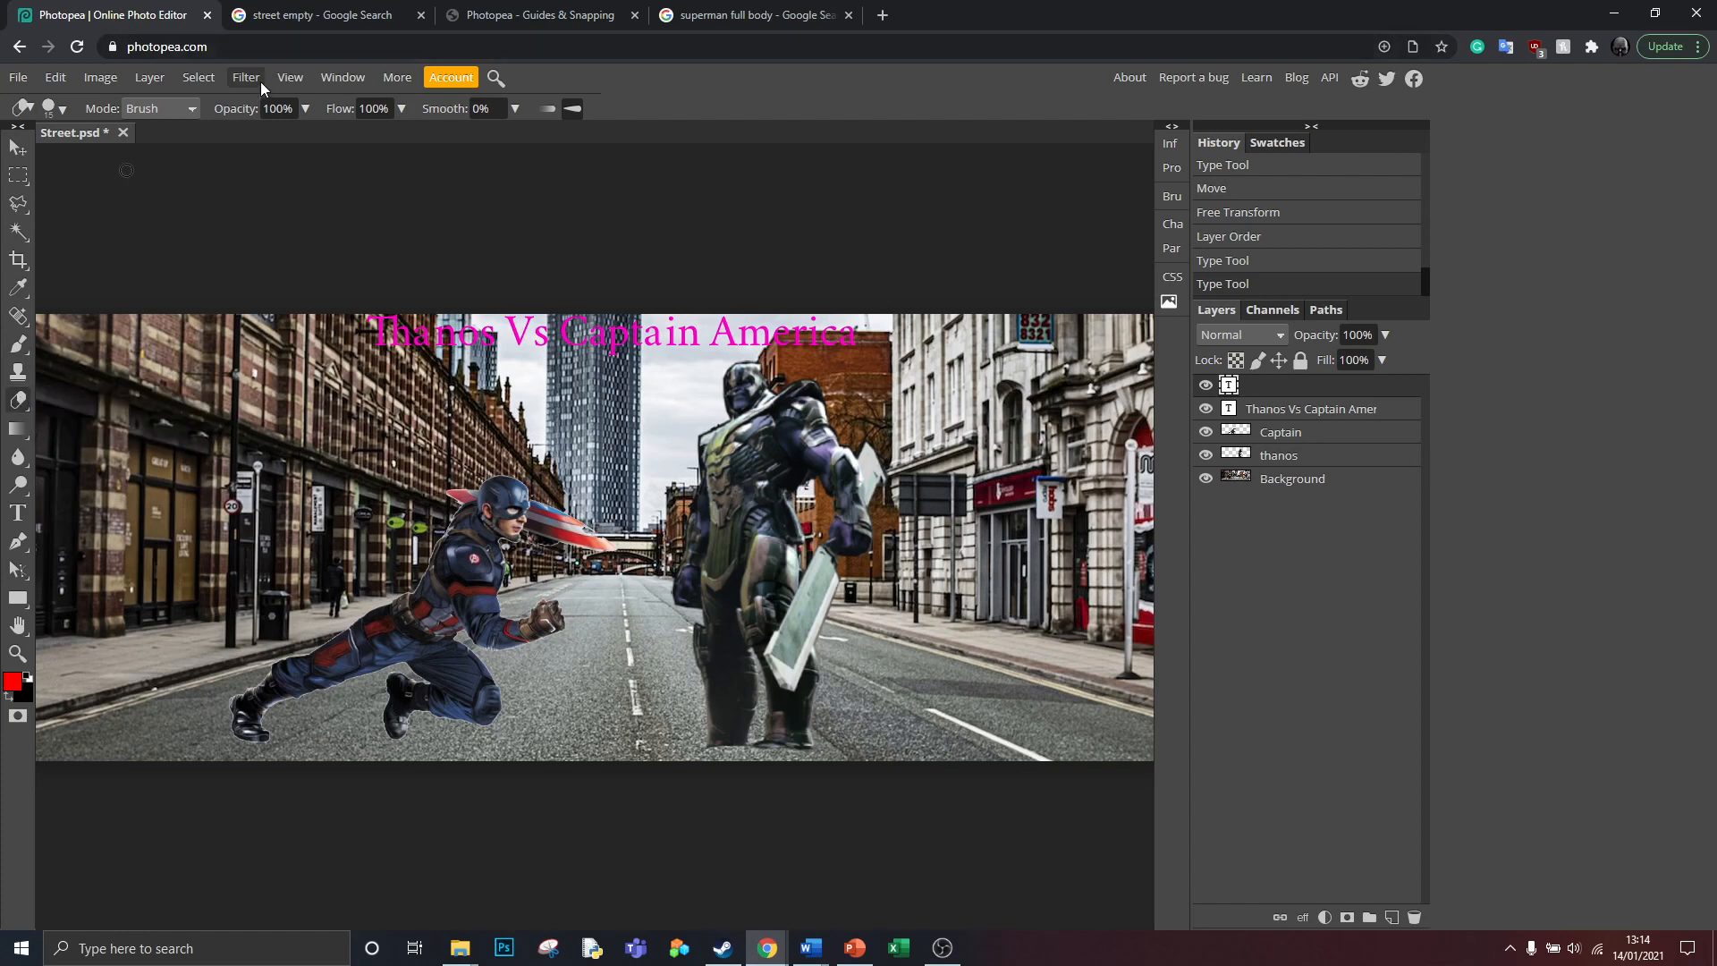
{"action": "left_click", "coordinate": [1277, 458]}
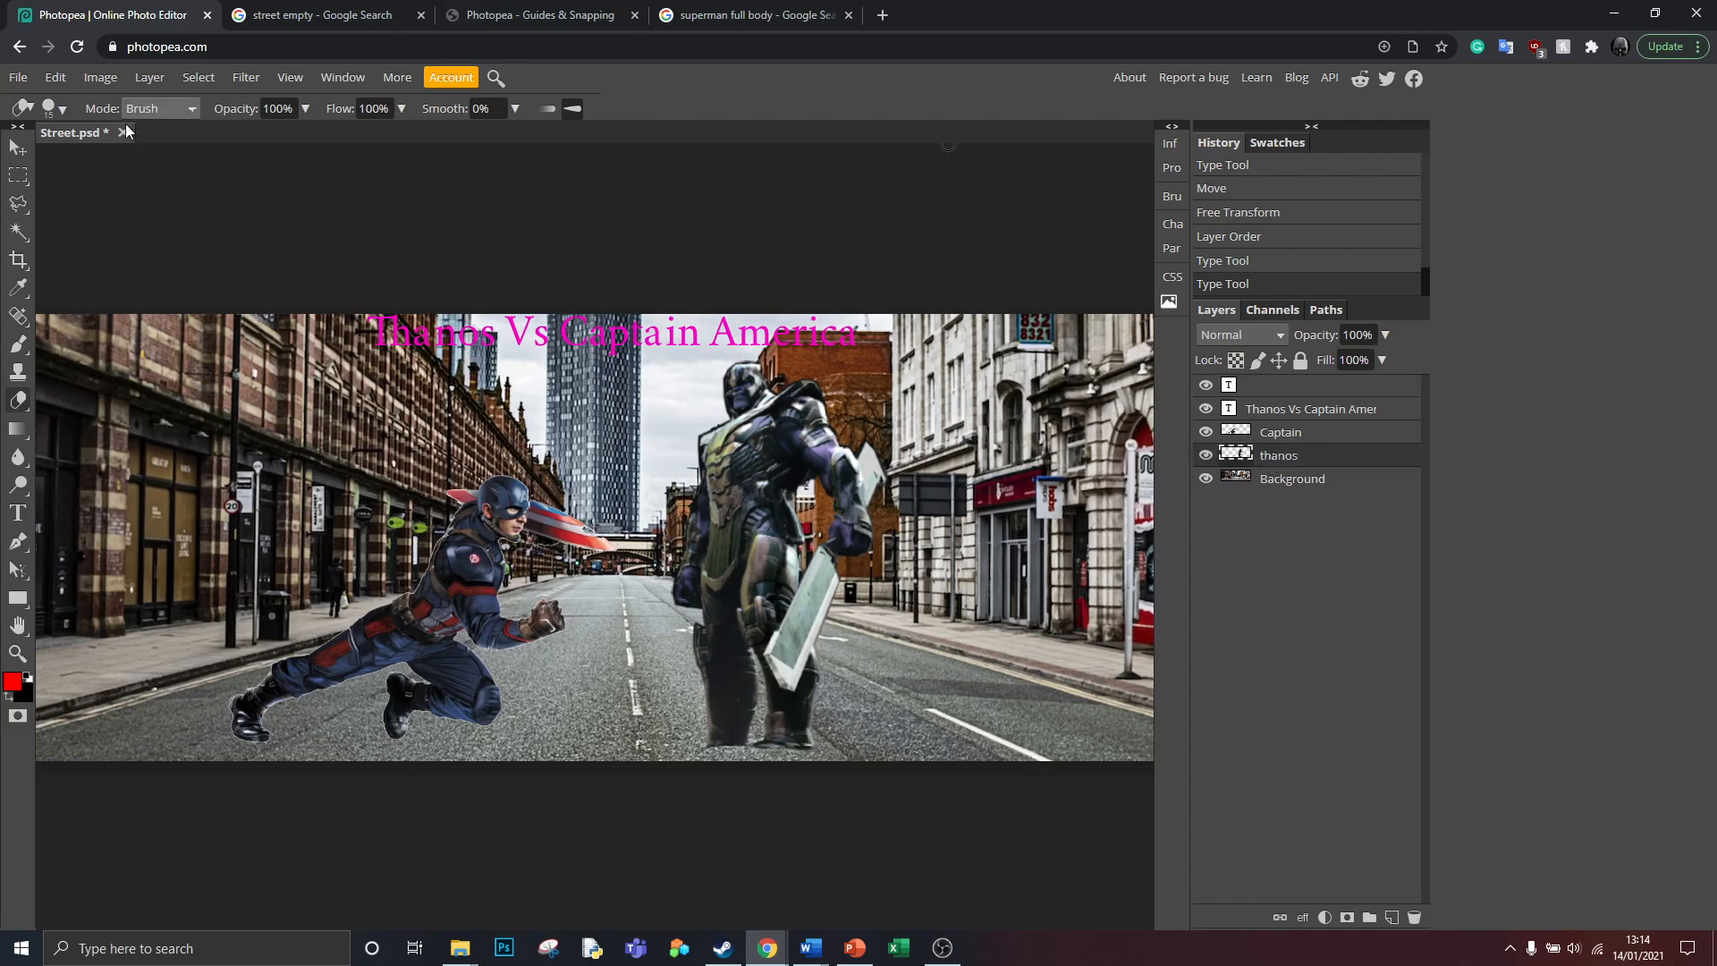
{"action": "left_click", "coordinate": [286, 77]}
{"action": "left_click", "coordinate": [333, 131]}
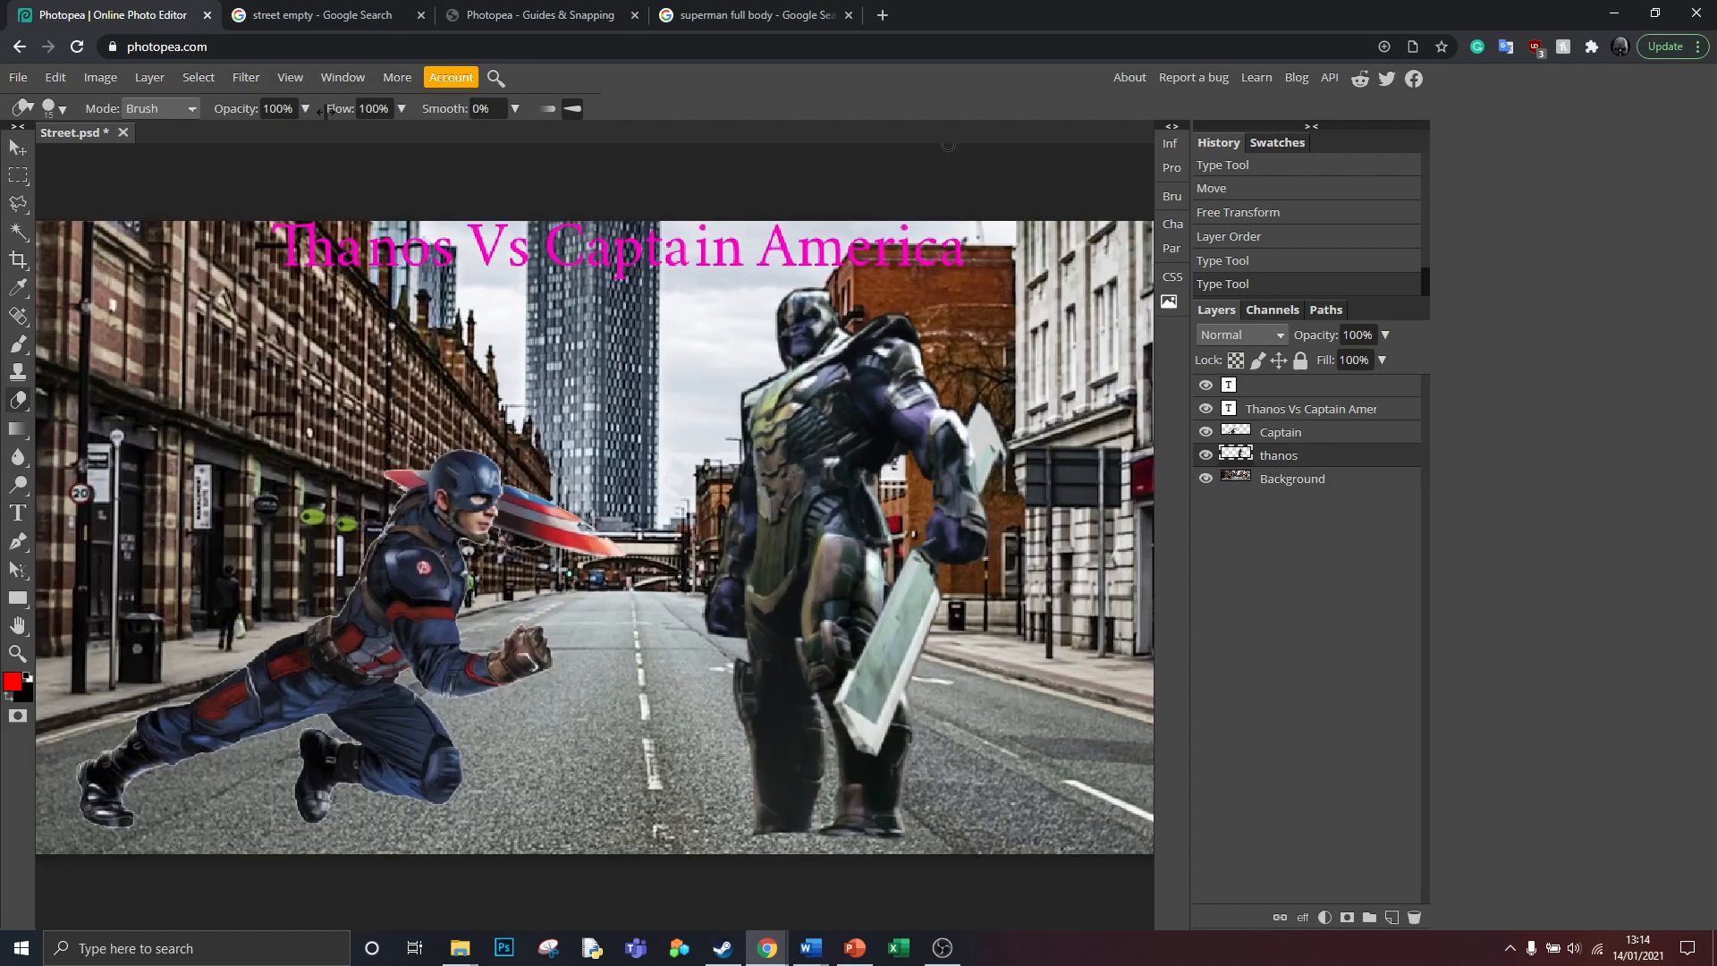
{"action": "left_click_drag", "start_coordinate": [906, 398], "coordinate": [899, 375]}
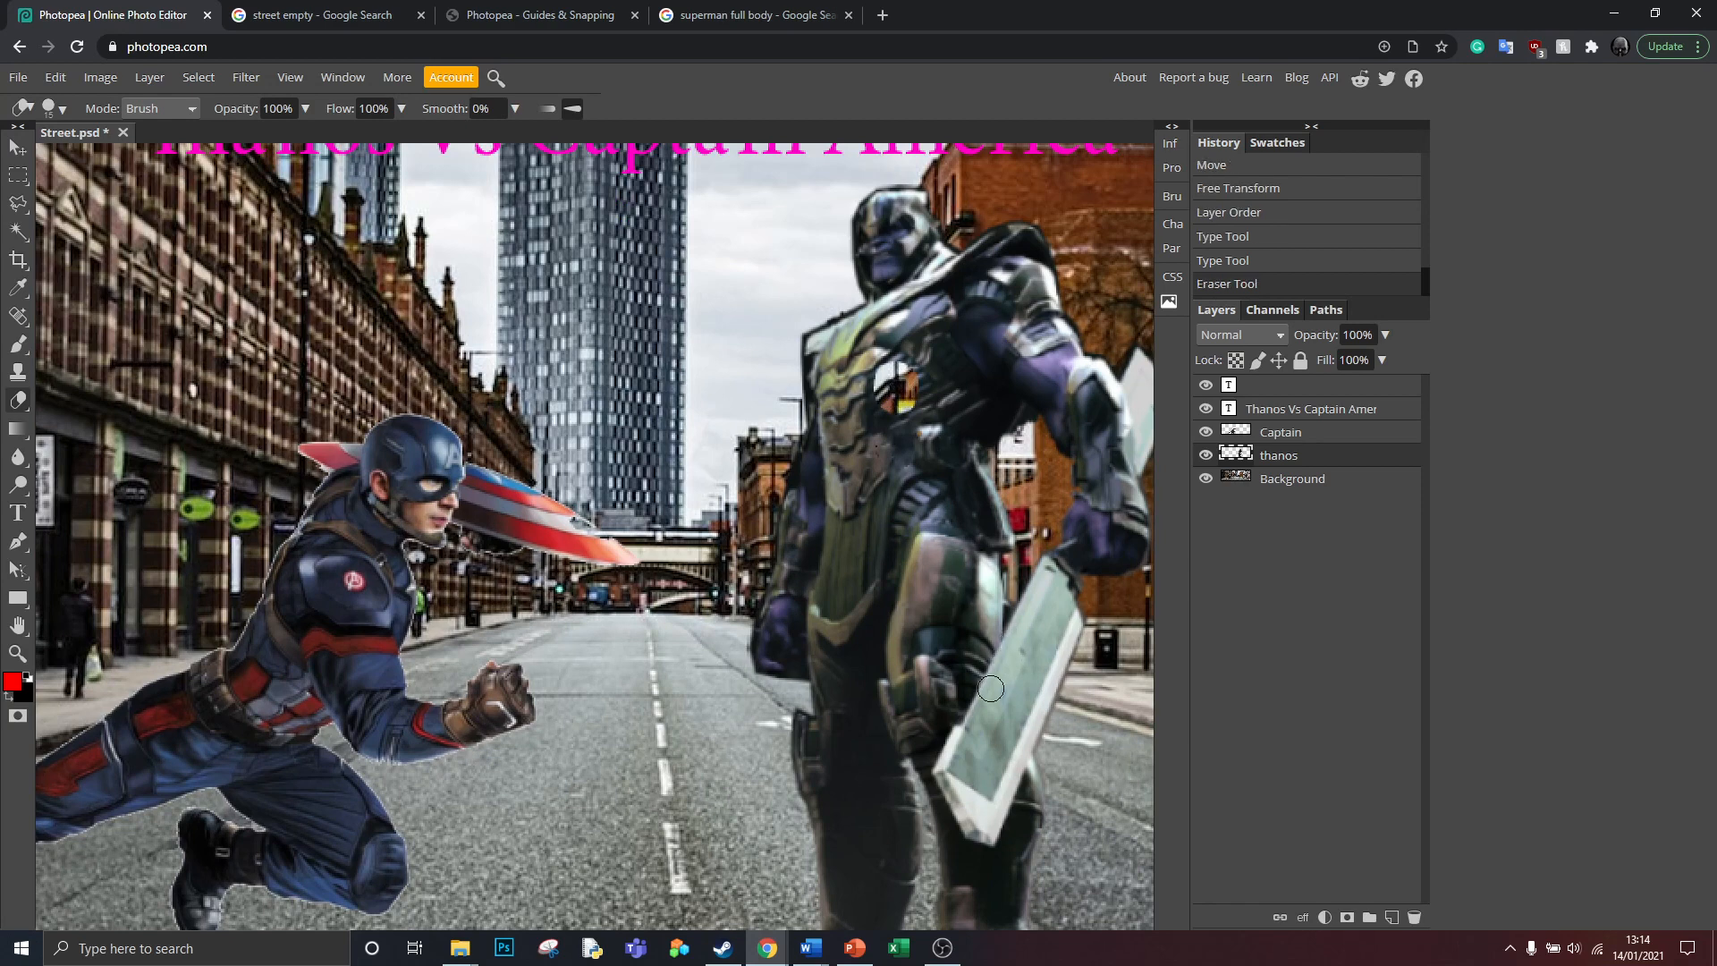
{"action": "mouse_move", "coordinate": [1012, 705]}
{"action": "left_mouse_down"}
{"action": "mouse_move", "coordinate": [1031, 664]}
{"action": "mouse_move", "coordinate": [983, 750]}
{"action": "left_mouse_up"}
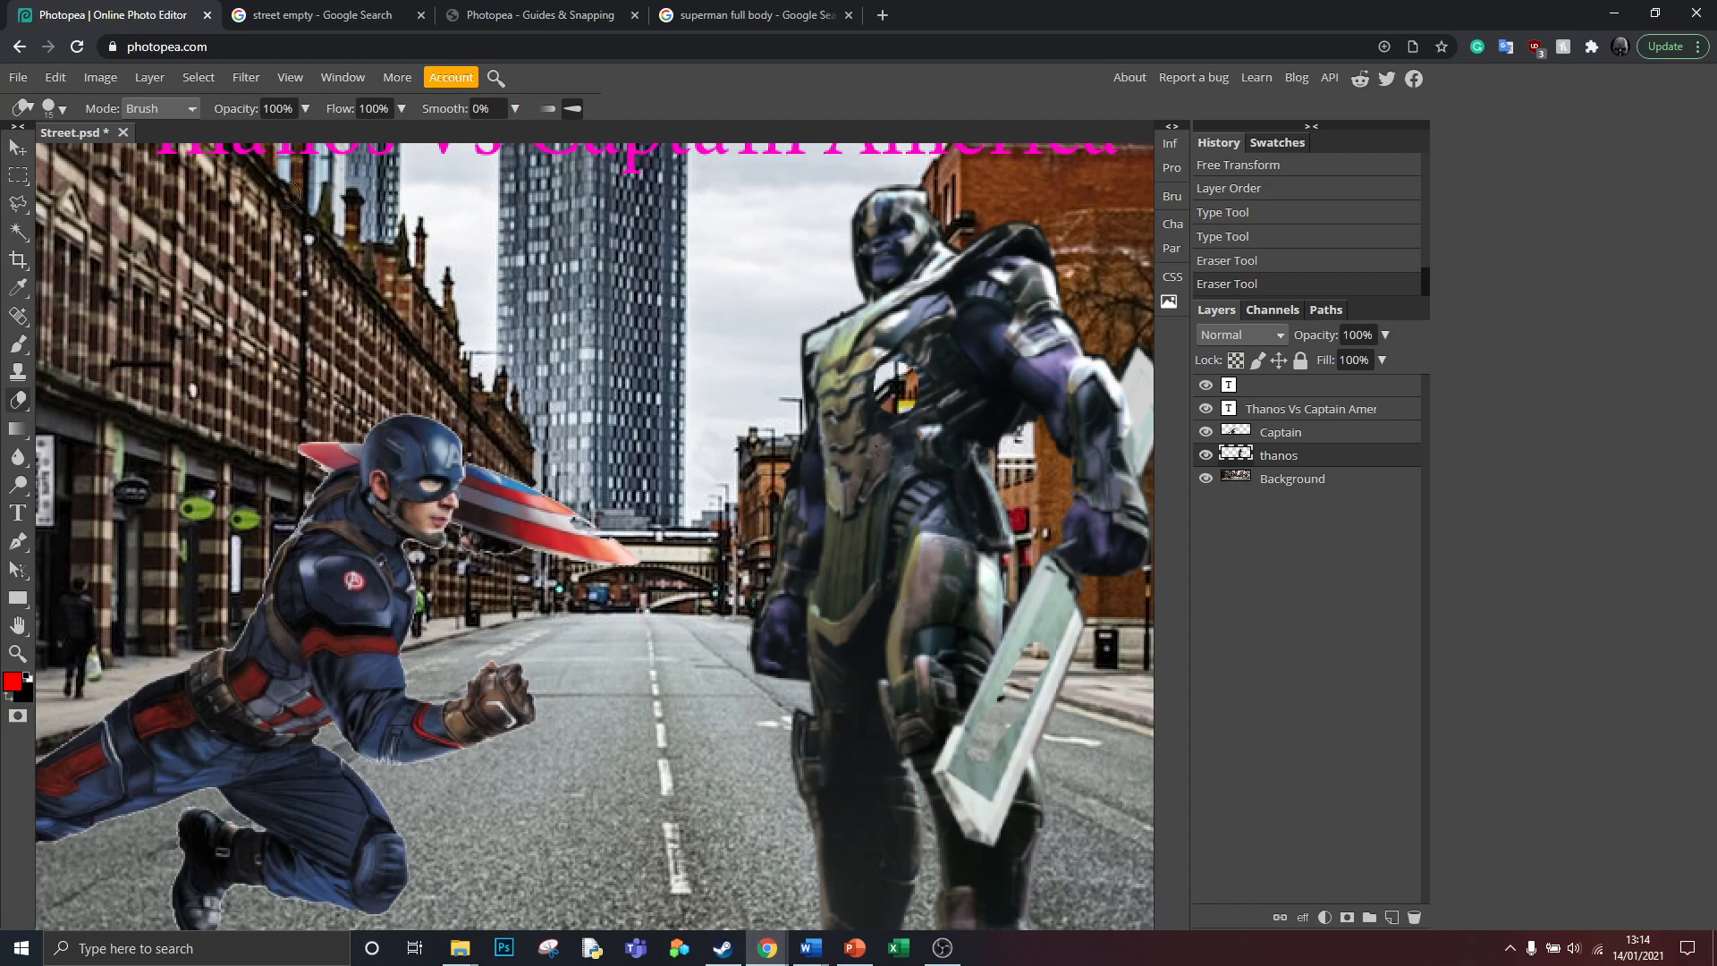
Step: Try erasing the Thanos figure with a much larger eraser, and undo the stroke
{"action": "left_click", "coordinate": [54, 108]}
{"action": "left_click_drag", "start_coordinate": [80, 159], "coordinate": [194, 161]}
{"action": "left_click", "coordinate": [986, 412]}
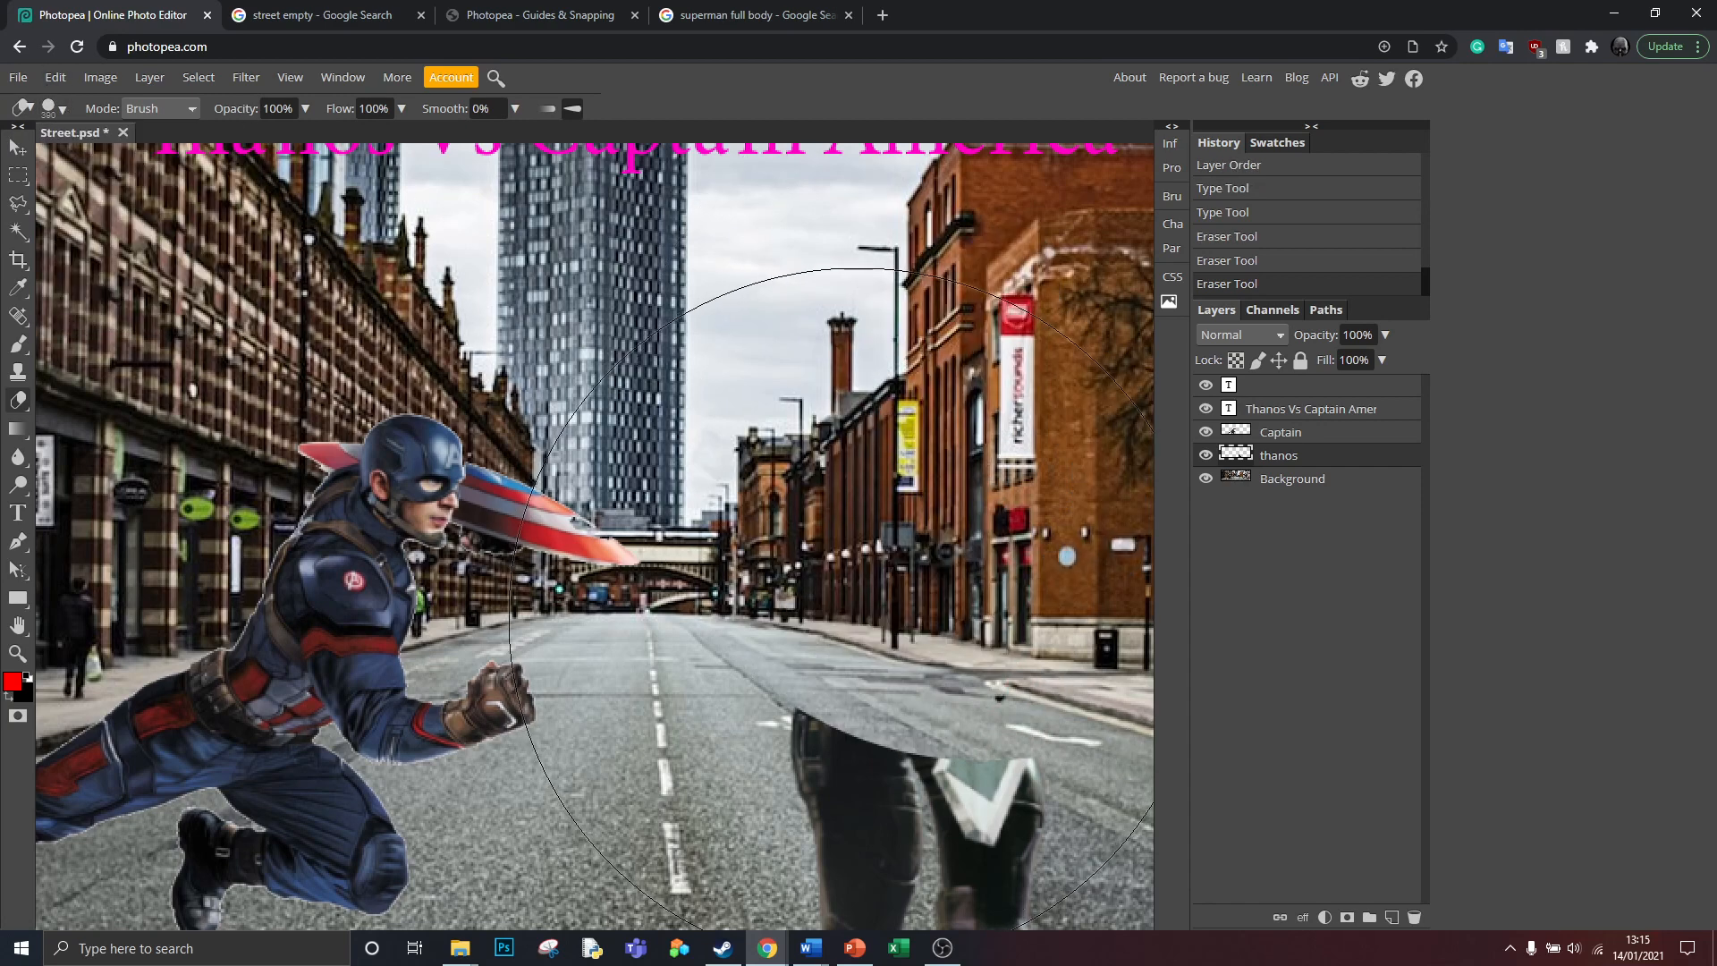
{"action": "key", "text": "ctrl+z"}
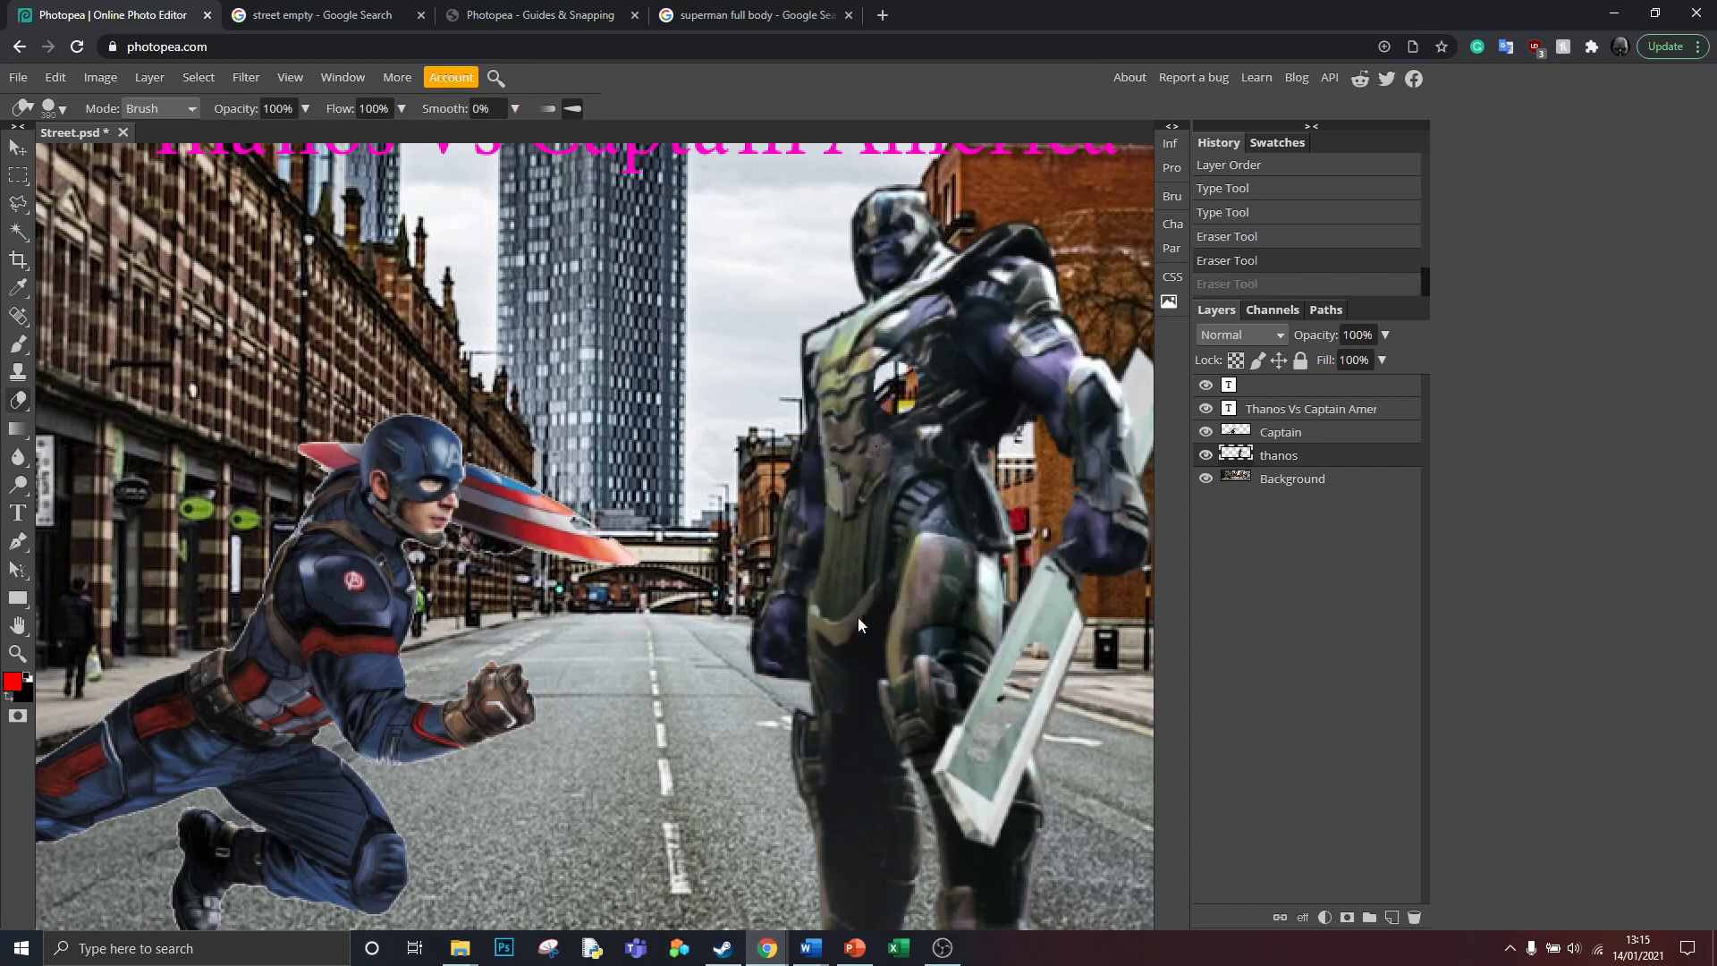
Step: Switch the eraser to a 7 px textured brush tip, test it on Thanos's waist, and undo the test stroke
{"action": "left_click", "coordinate": [64, 109]}
{"action": "left_click", "coordinate": [80, 158]}
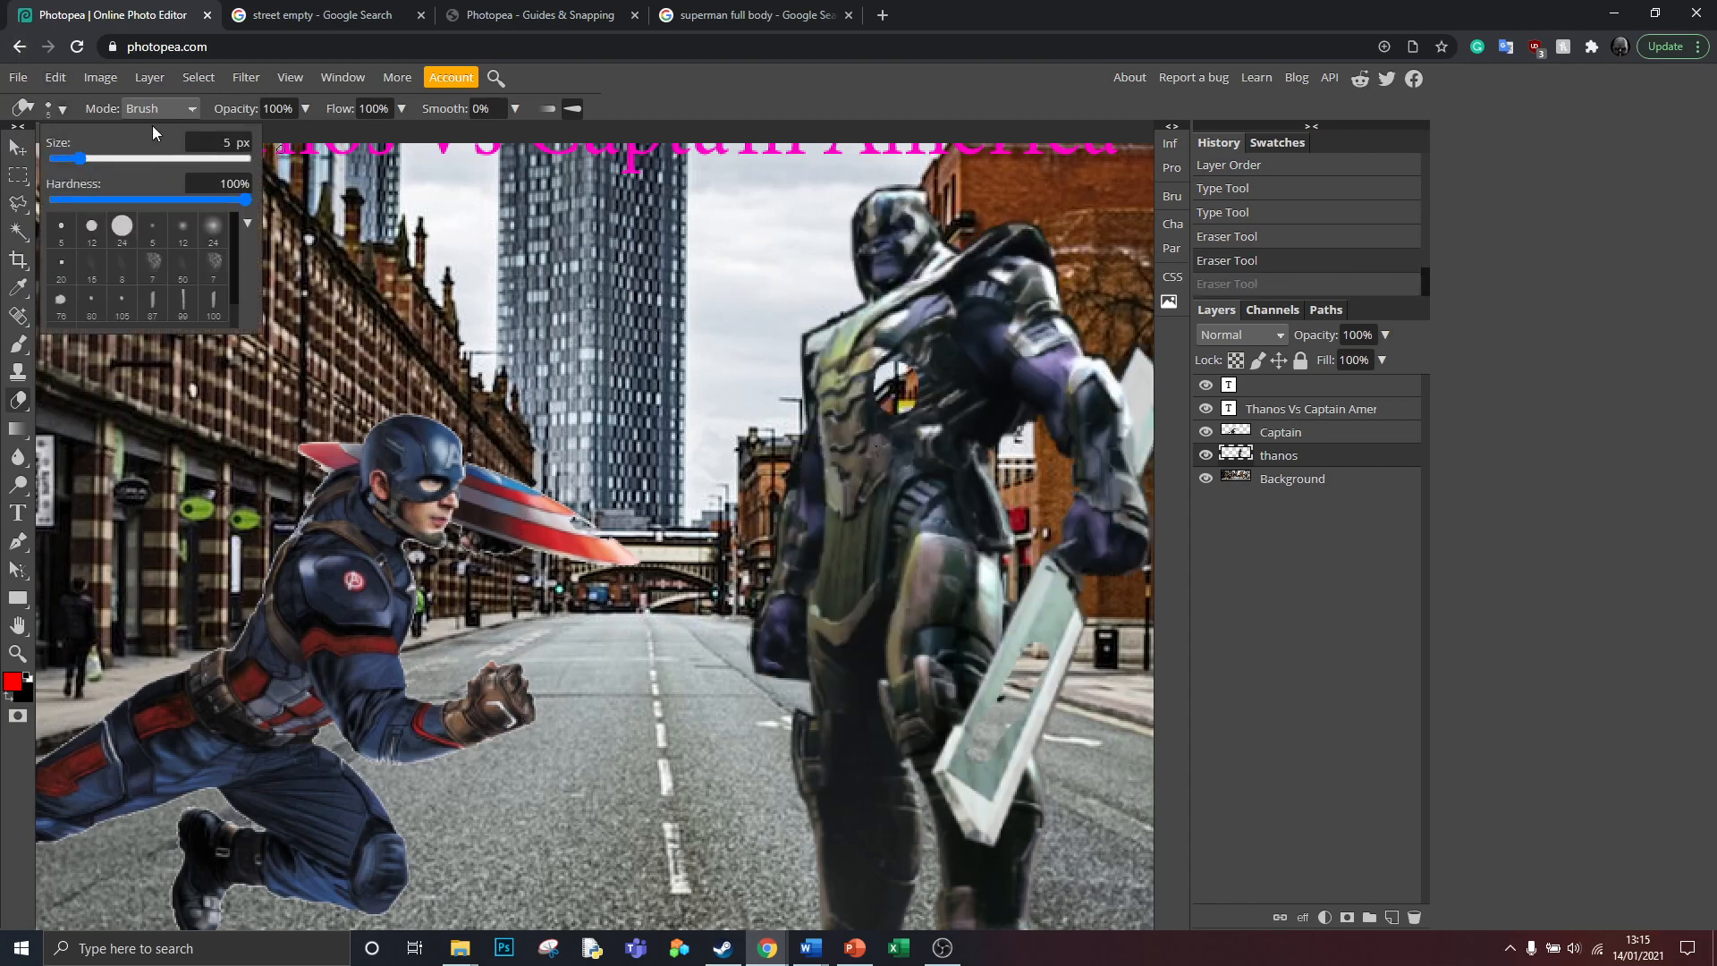
{"action": "left_click", "coordinate": [153, 264]}
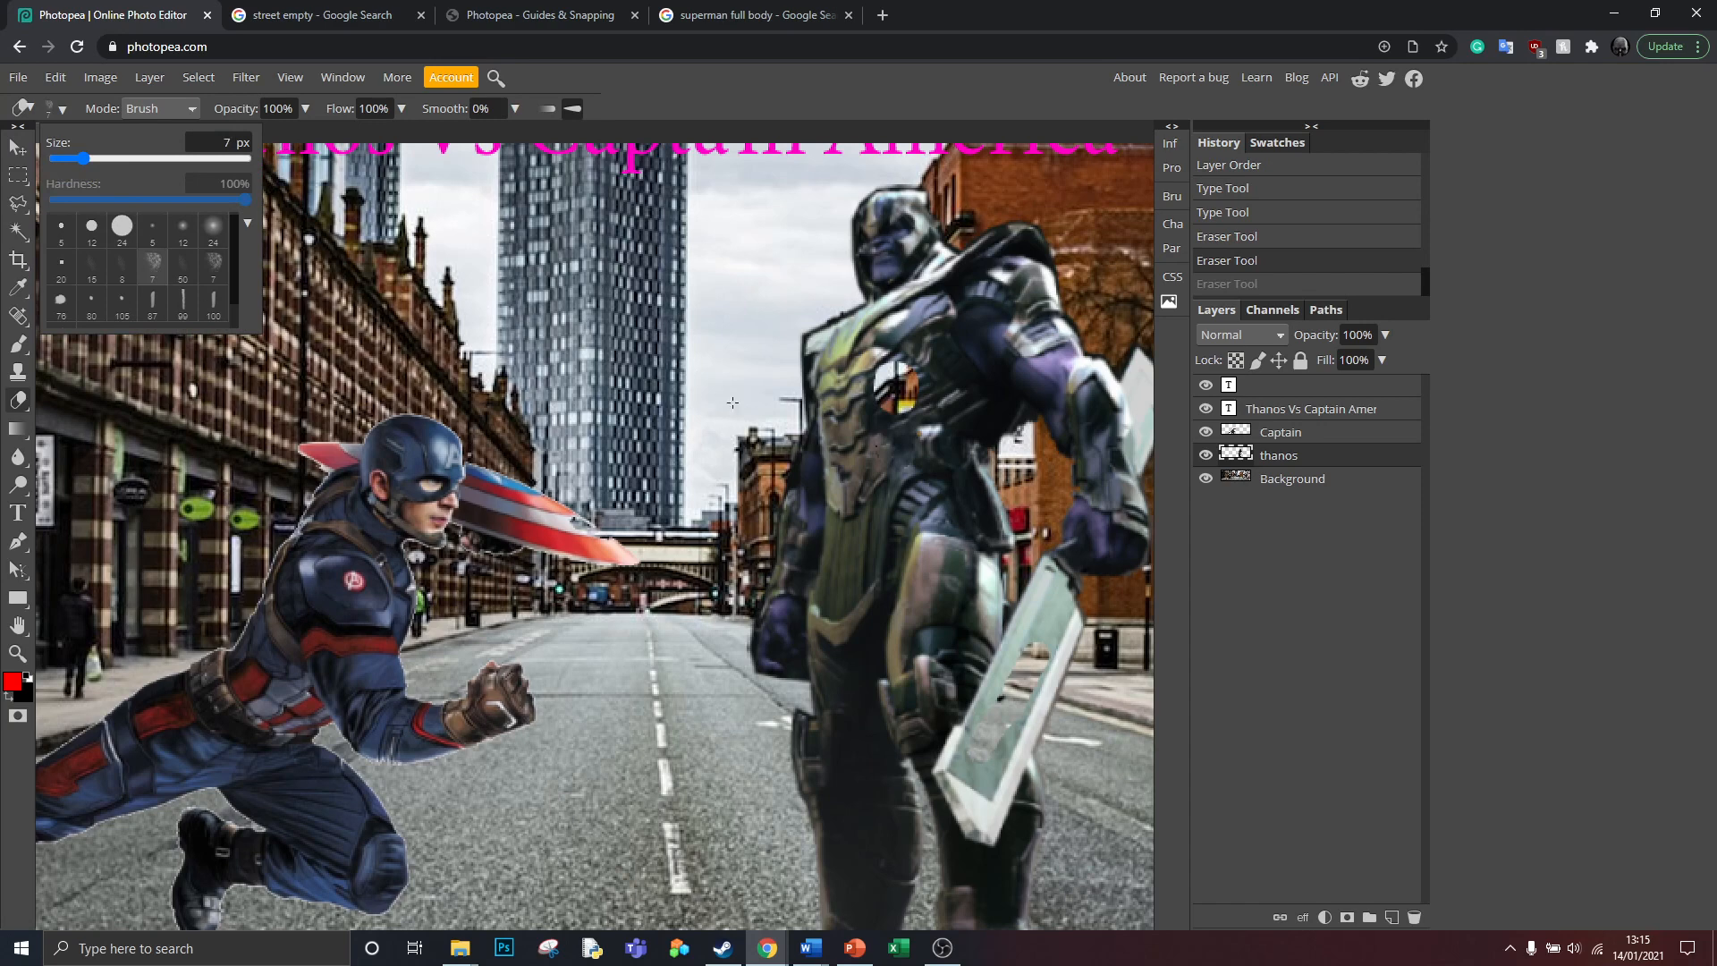
{"action": "left_click_drag", "start_coordinate": [921, 430], "coordinate": [948, 445]}
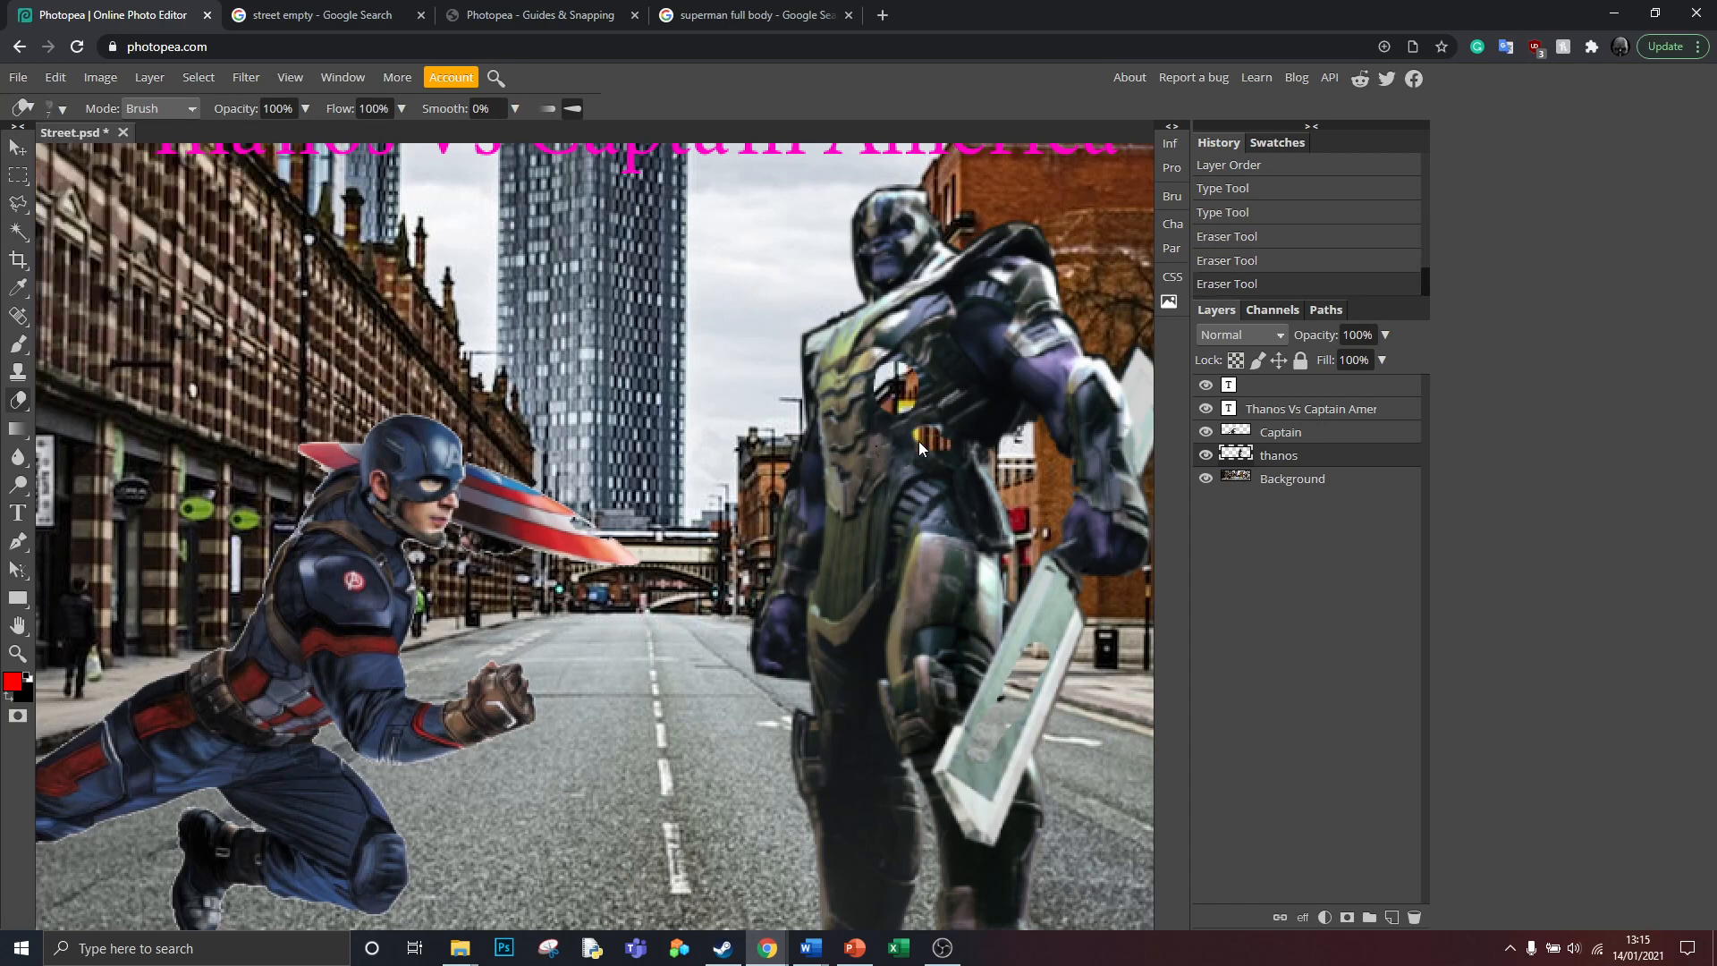
{"action": "key", "text": "ctrl+z"}
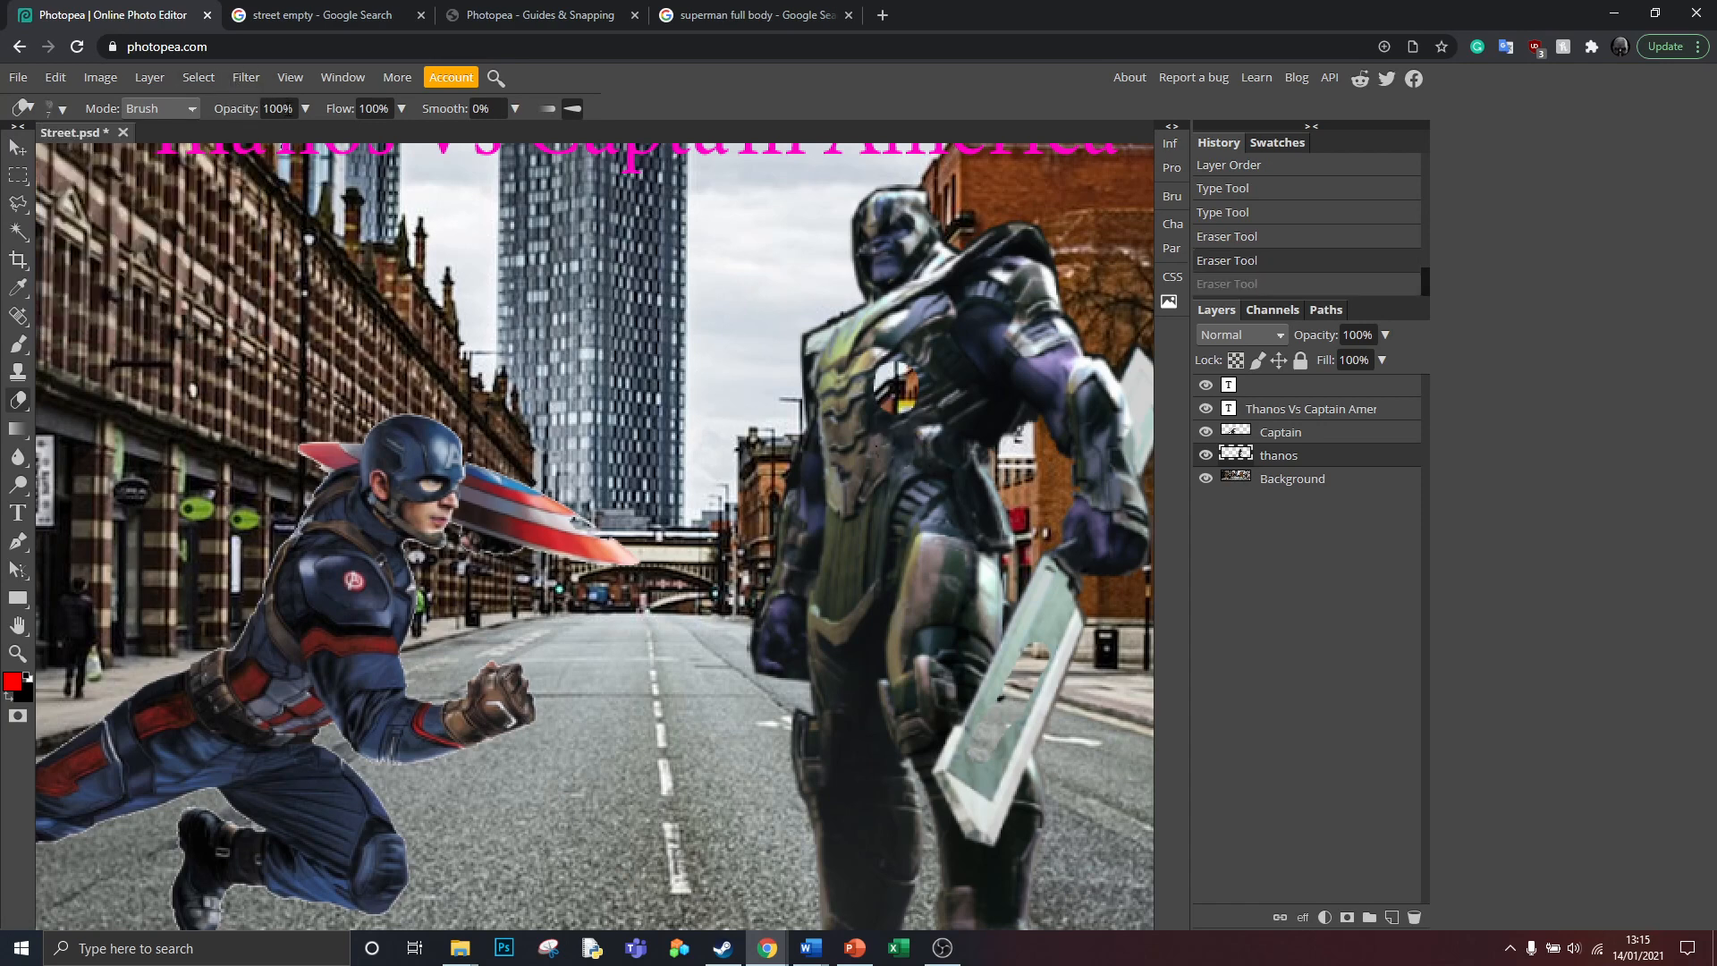
Step: Set the eraser opacity to 22% and lightly erase around the gap beneath Thanos's arm
{"action": "left_click", "coordinate": [304, 109]}
{"action": "left_click_drag", "start_coordinate": [243, 146], "coordinate": [240, 146]}
{"action": "left_click", "coordinate": [905, 347]}
{"action": "left_click_drag", "start_coordinate": [905, 342], "coordinate": [897, 361]}
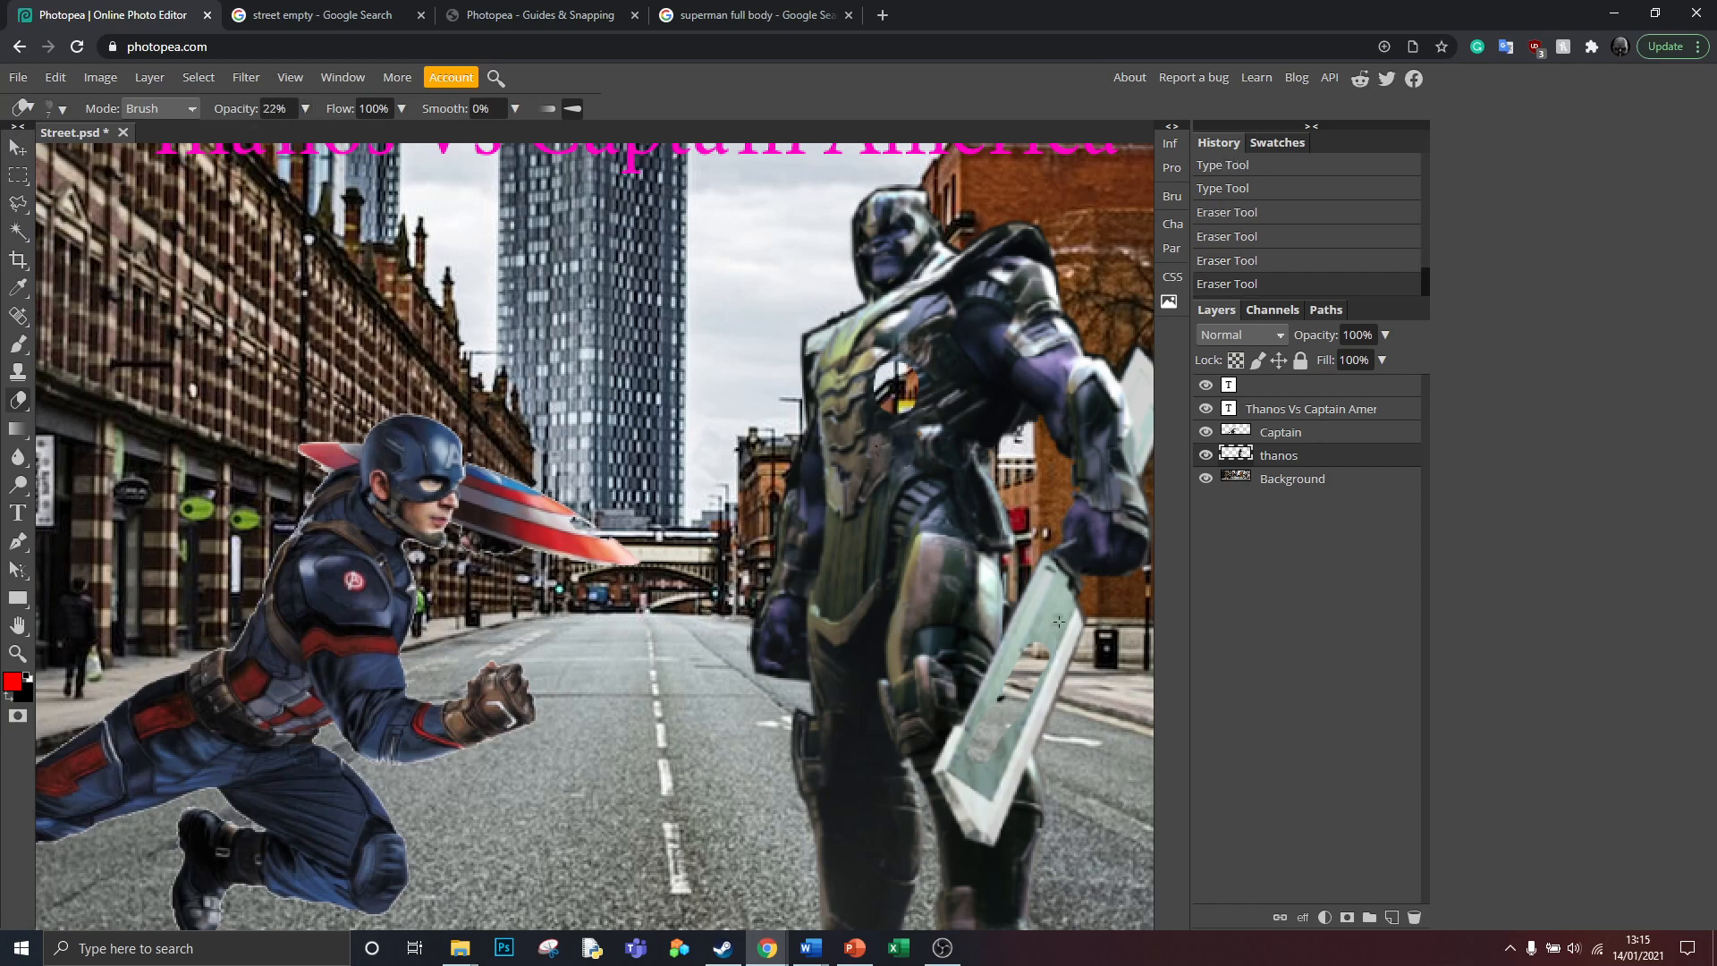
Step: Try a faint erase stroke on the sword blade, undo it, and restore the eraser opacity to 100%
{"action": "left_click_drag", "start_coordinate": [1059, 622], "coordinate": [1044, 619]}
{"action": "key", "text": "ctrl+z"}
{"action": "left_click", "coordinate": [305, 108]}
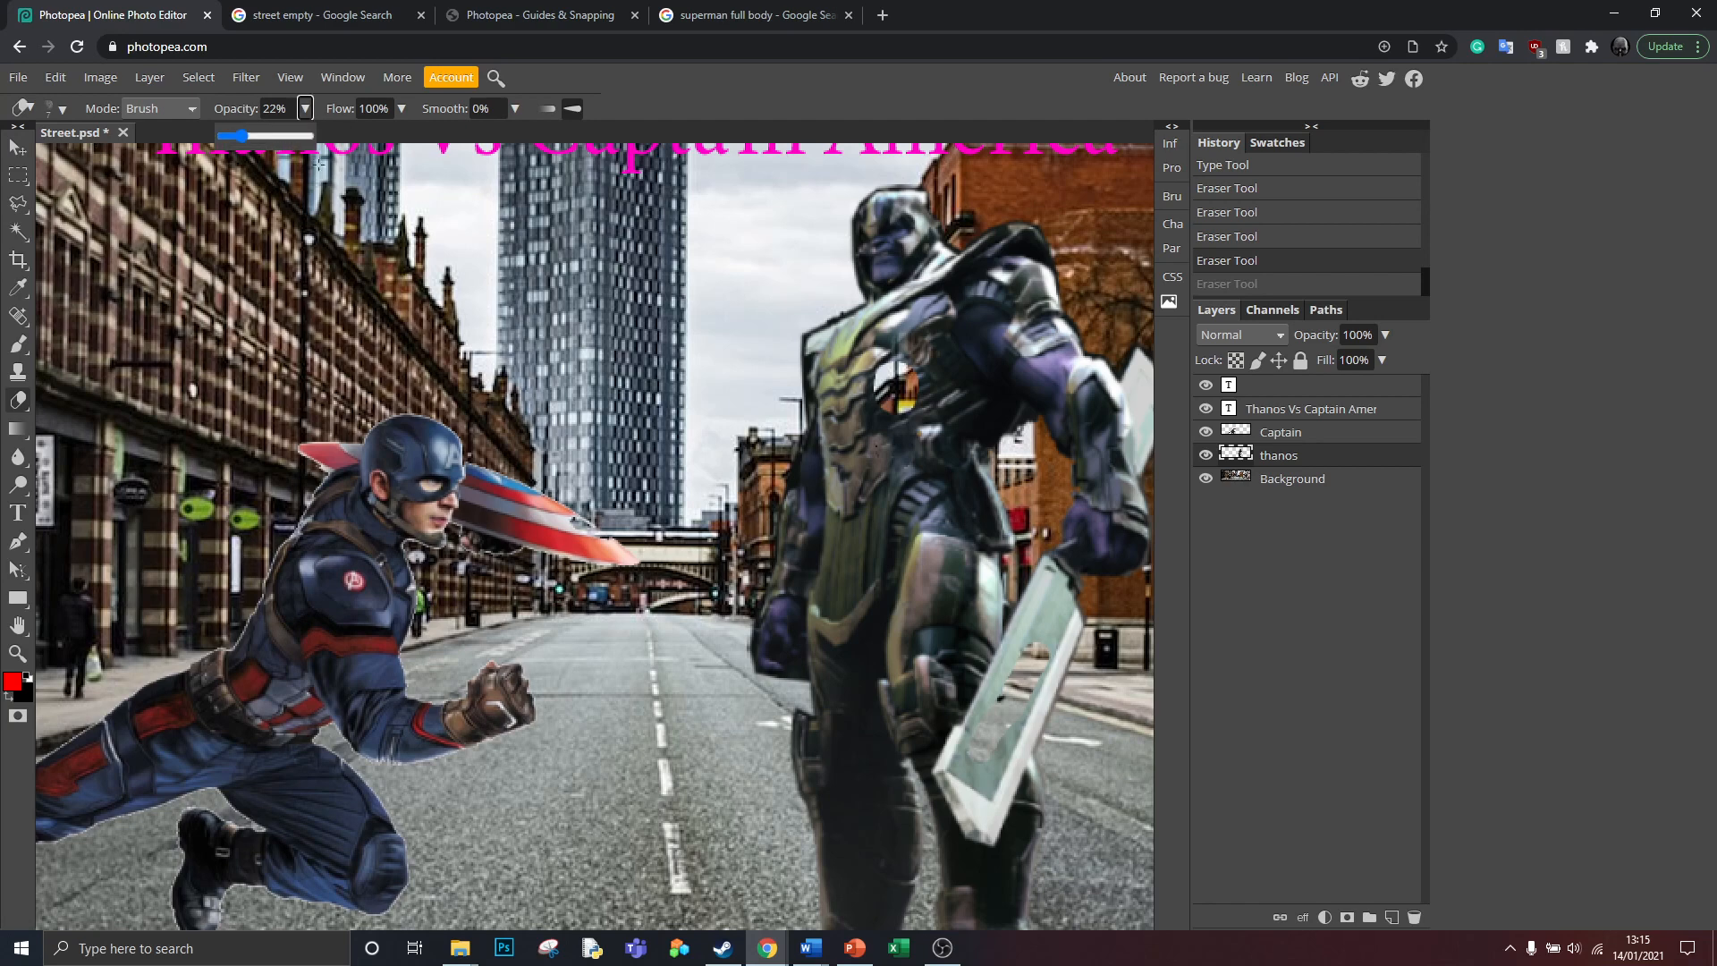
{"action": "left_click_drag", "start_coordinate": [224, 146], "coordinate": [315, 136]}
Step: Repair the erased patches on Thanos's sword blade with the Spot Healing Brush
{"action": "right_click", "coordinate": [19, 318]}
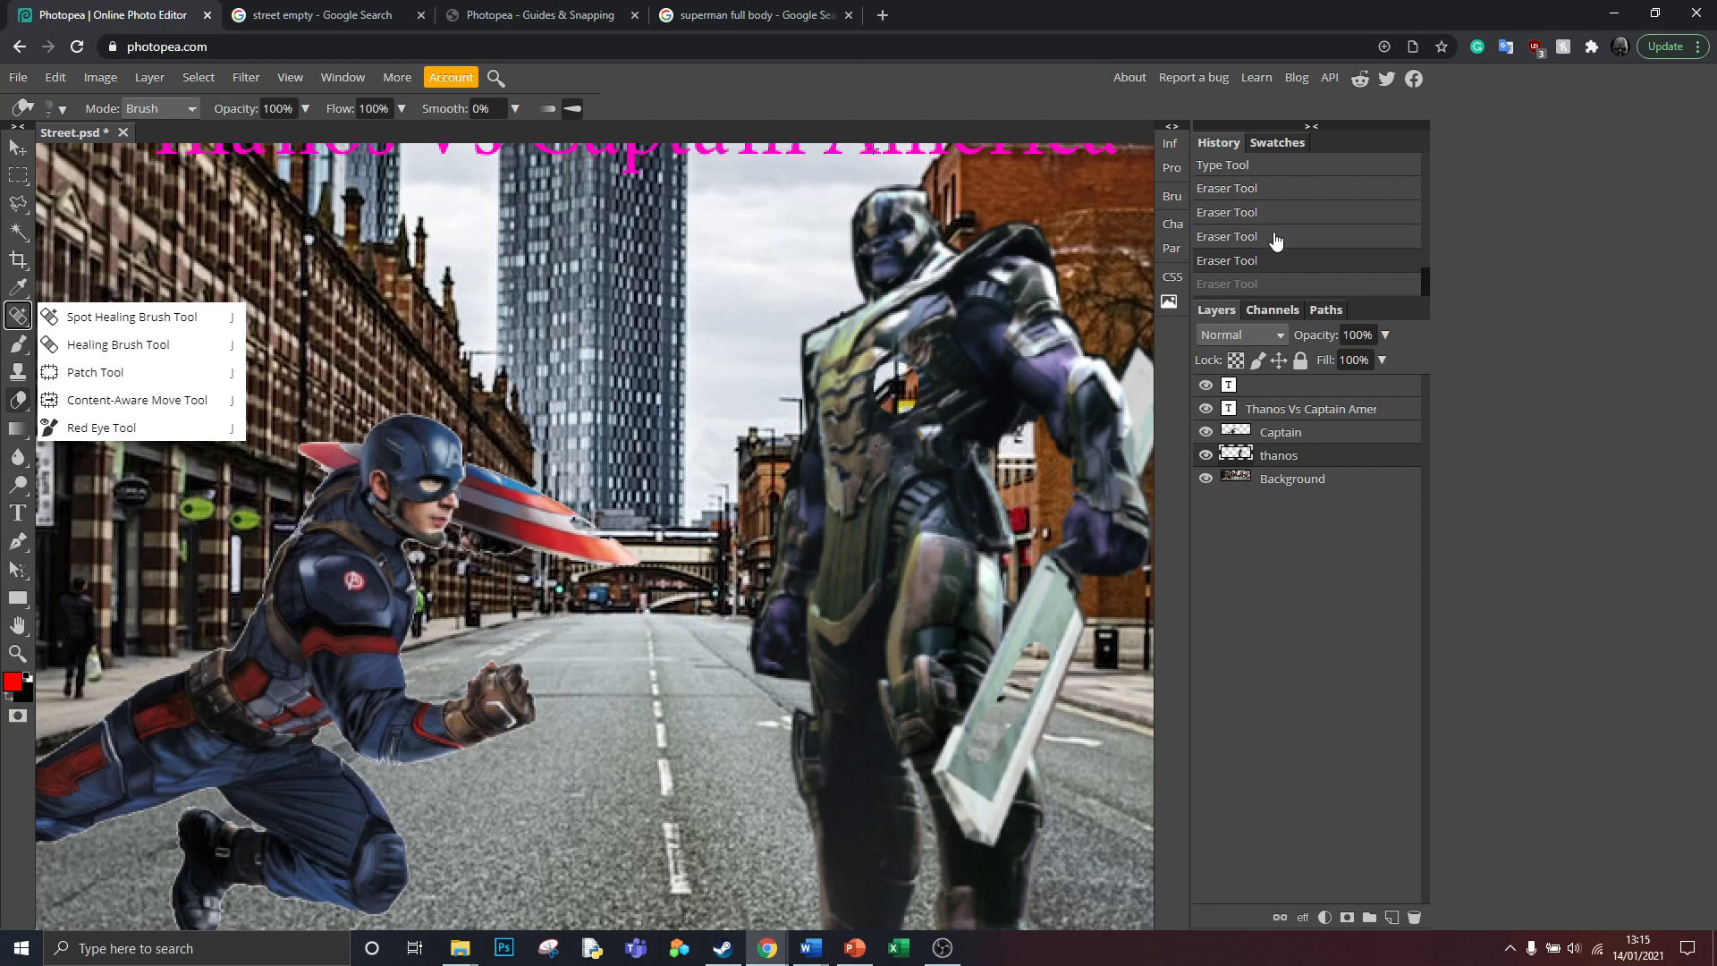
{"action": "left_click", "coordinate": [111, 320]}
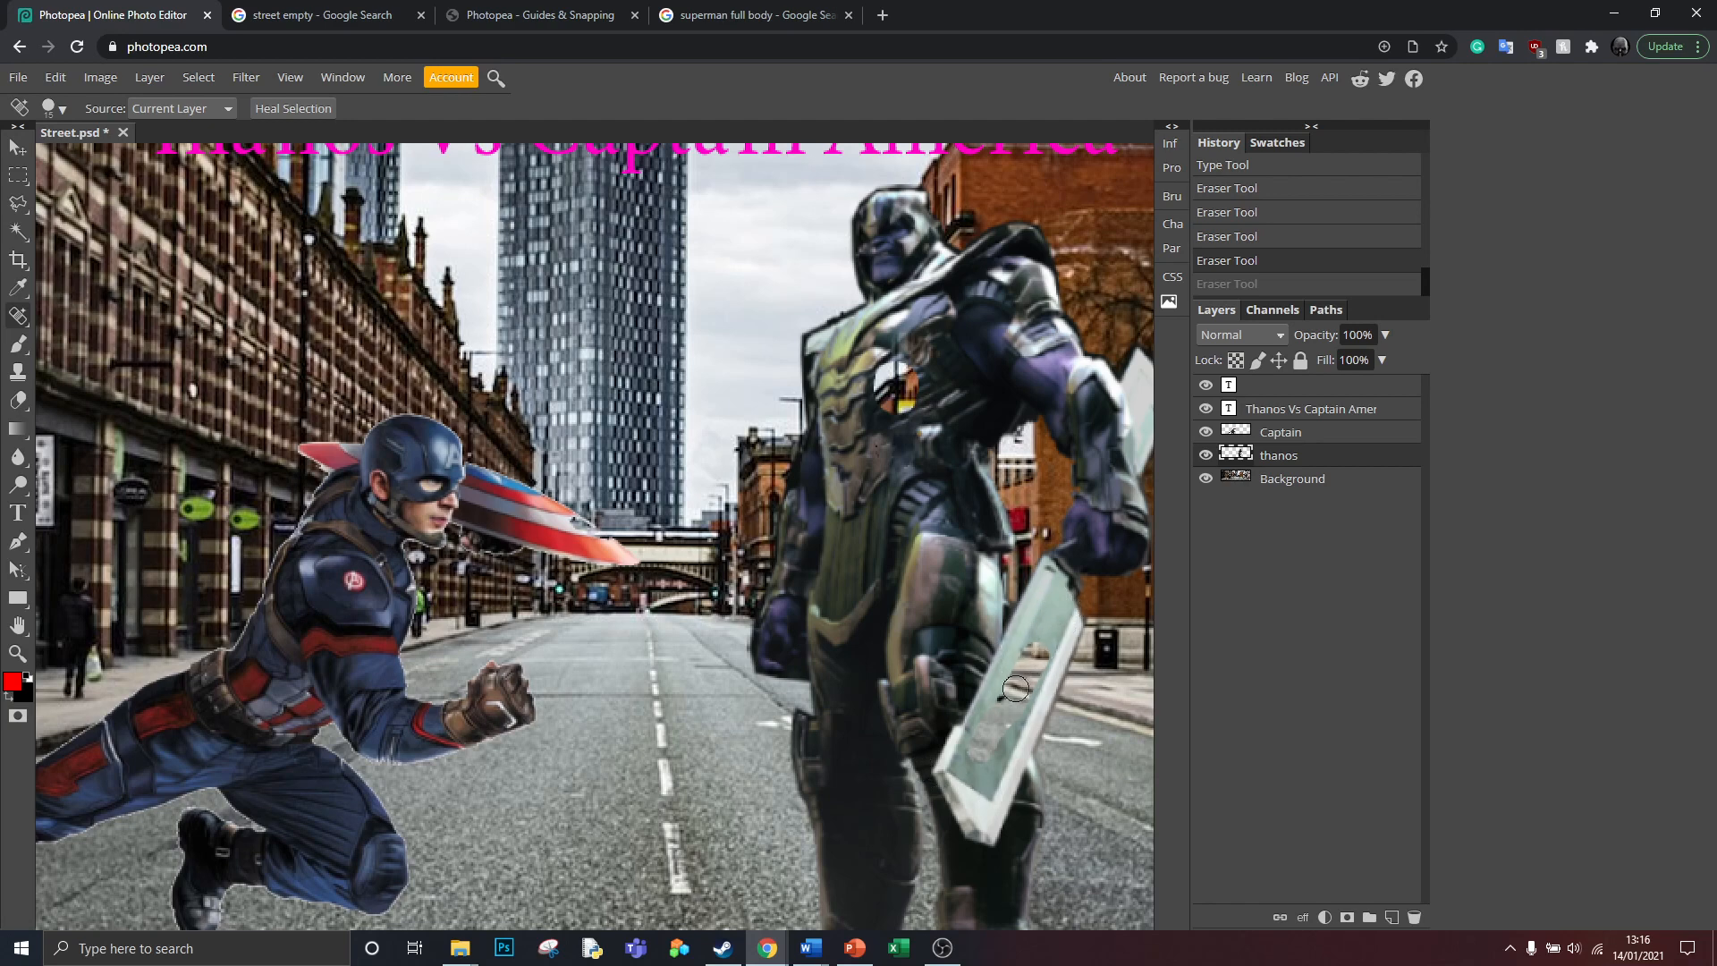
{"action": "mouse_move", "coordinate": [1035, 652]}
{"action": "left_mouse_down"}
{"action": "mouse_move", "coordinate": [1013, 711]}
{"action": "mouse_move", "coordinate": [973, 755]}
{"action": "mouse_move", "coordinate": [1014, 697]}
{"action": "mouse_move", "coordinate": [1014, 720]}
{"action": "mouse_move", "coordinate": [1010, 662]}
{"action": "mouse_move", "coordinate": [988, 738]}
{"action": "left_mouse_up"}
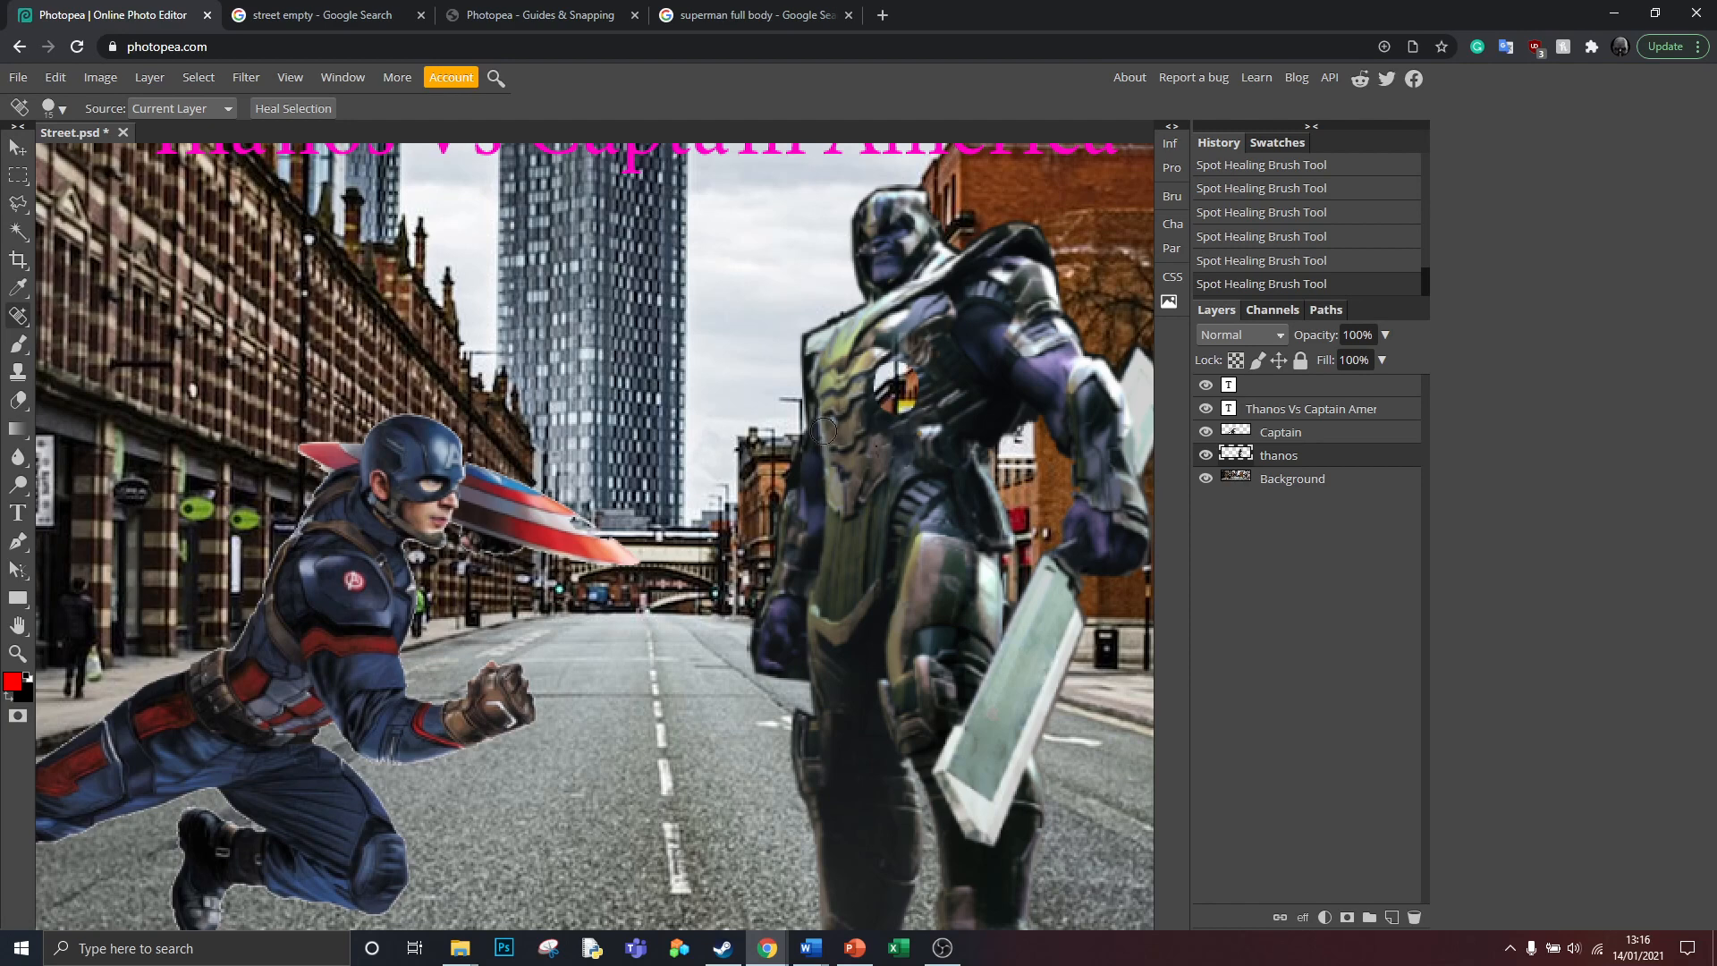
Step: Heal the gap in Thanos's chest armour with repeated Spot Healing Brush strokes until the street background is covered
{"action": "left_click", "coordinate": [909, 407]}
{"action": "left_click", "coordinate": [890, 406]}
{"action": "left_click", "coordinate": [882, 386]}
{"action": "left_click", "coordinate": [883, 370]}
{"action": "left_click", "coordinate": [899, 373]}
{"action": "left_click", "coordinate": [912, 380]}
{"action": "left_click", "coordinate": [908, 394]}
{"action": "left_click", "coordinate": [881, 403]}
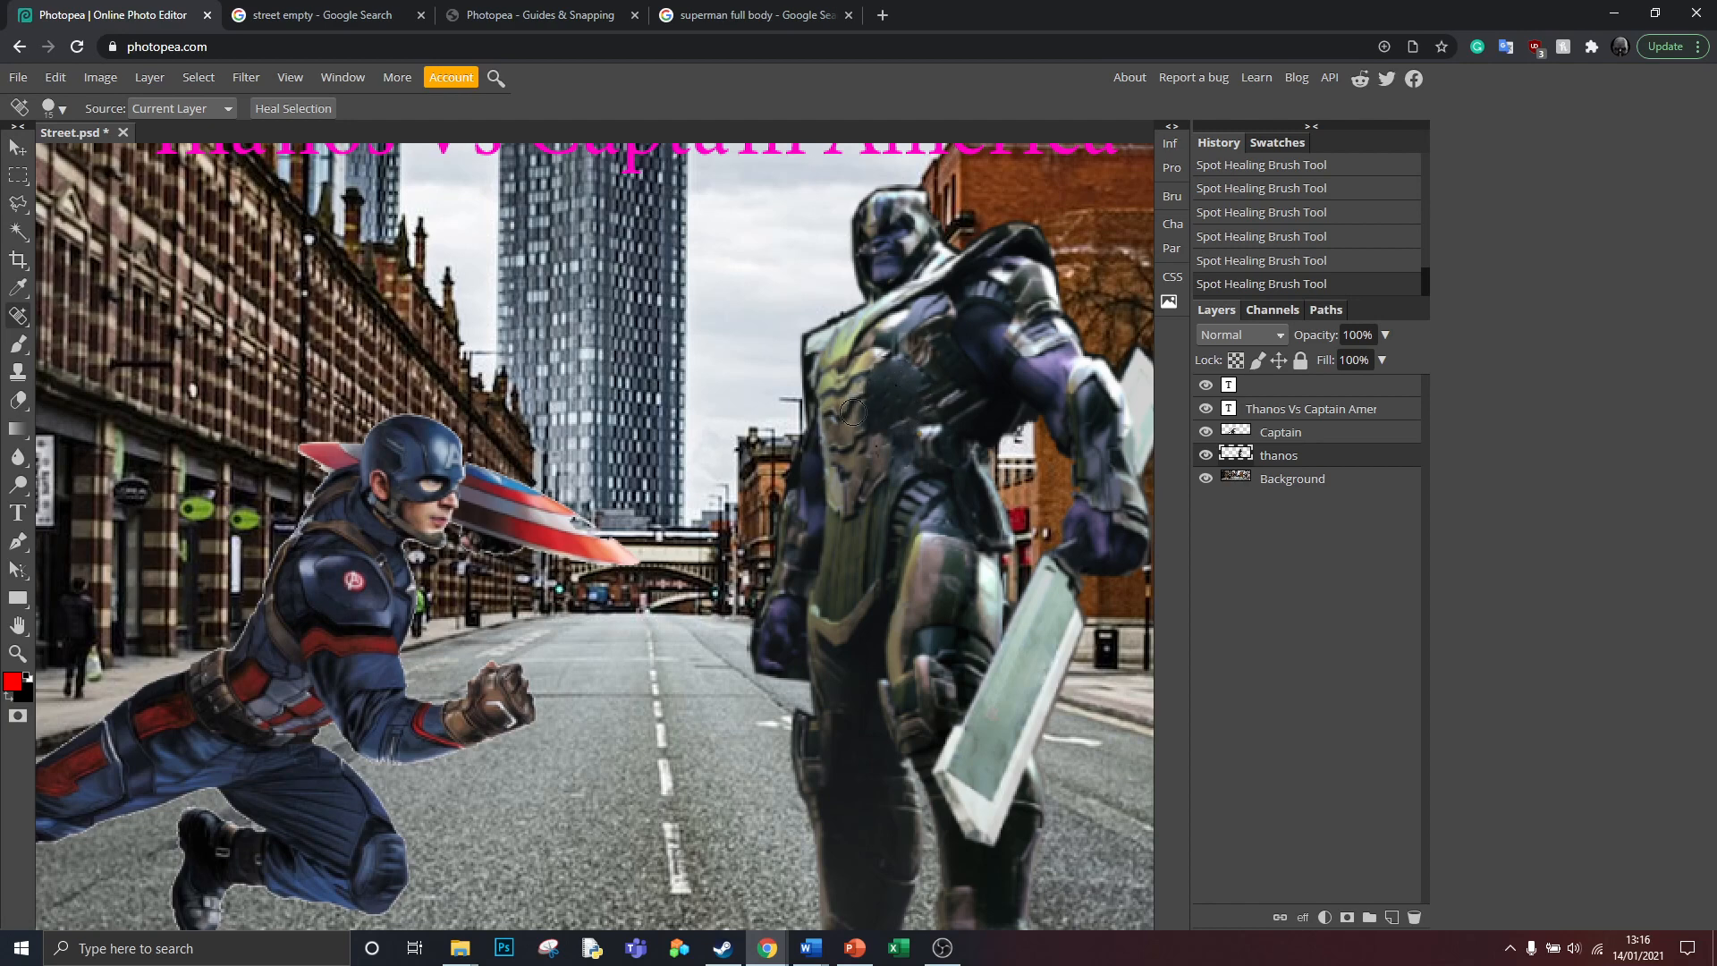
Step: Step back through the spot healing strokes on Thanos's chest and sword, and restore the latest healed state from the history
{"action": "key", "text": "ctrl+z"}
{"action": "key", "text": "ctrl+z"}
{"action": "key", "text": "ctrl+z"}
{"action": "key", "text": "ctrl+z"}
{"action": "key", "text": "ctrl+z"}
{"action": "key", "text": "ctrl+z"}
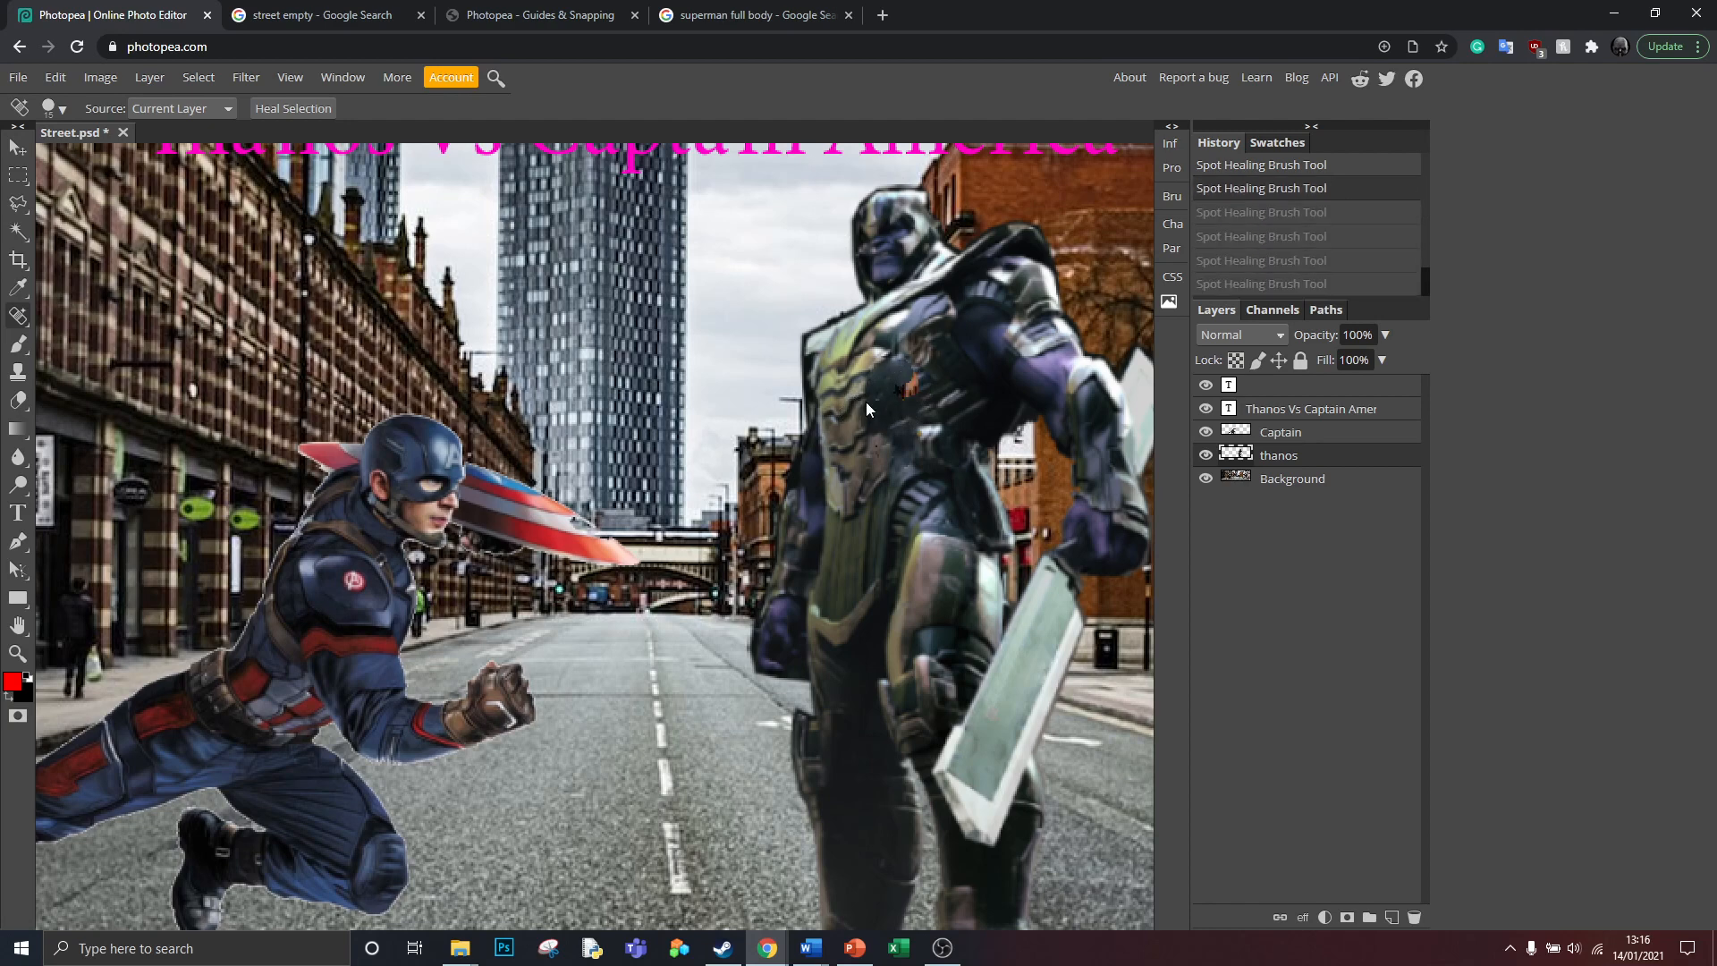
{"action": "key", "text": "ctrl+z"}
{"action": "key", "text": "ctrl+z"}
{"action": "key", "text": "ctrl+z"}
{"action": "key", "text": "ctrl+z"}
{"action": "key", "text": "ctrl+z"}
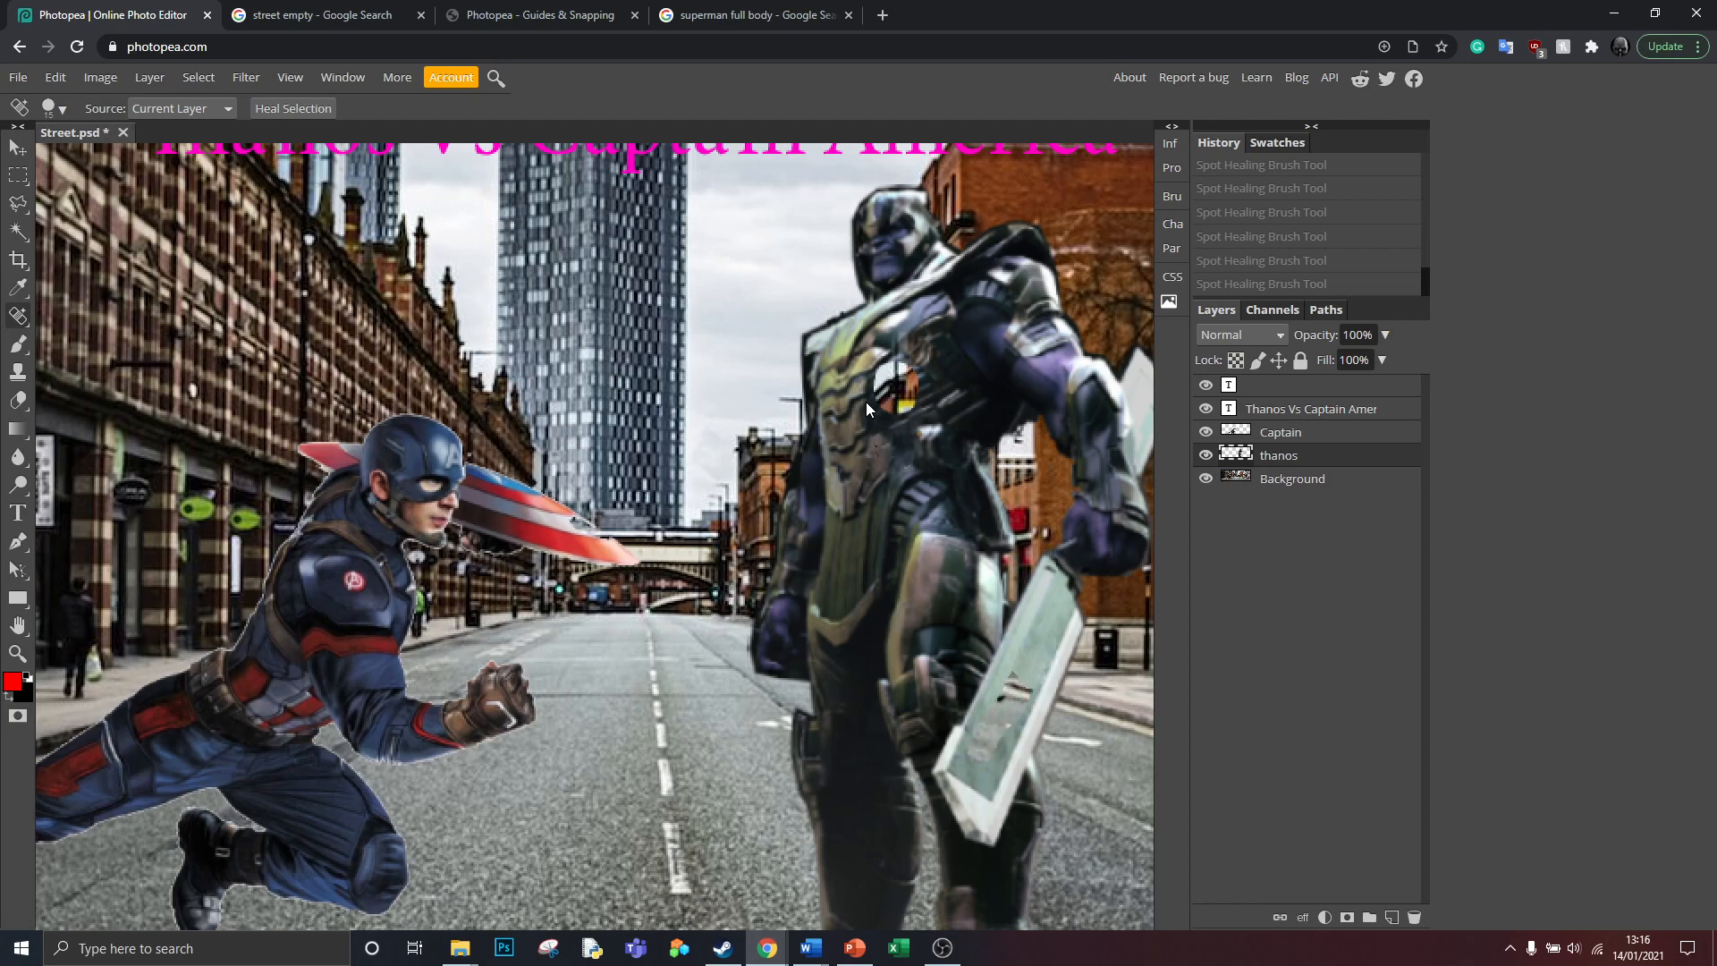
{"action": "key", "text": "ctrl+z"}
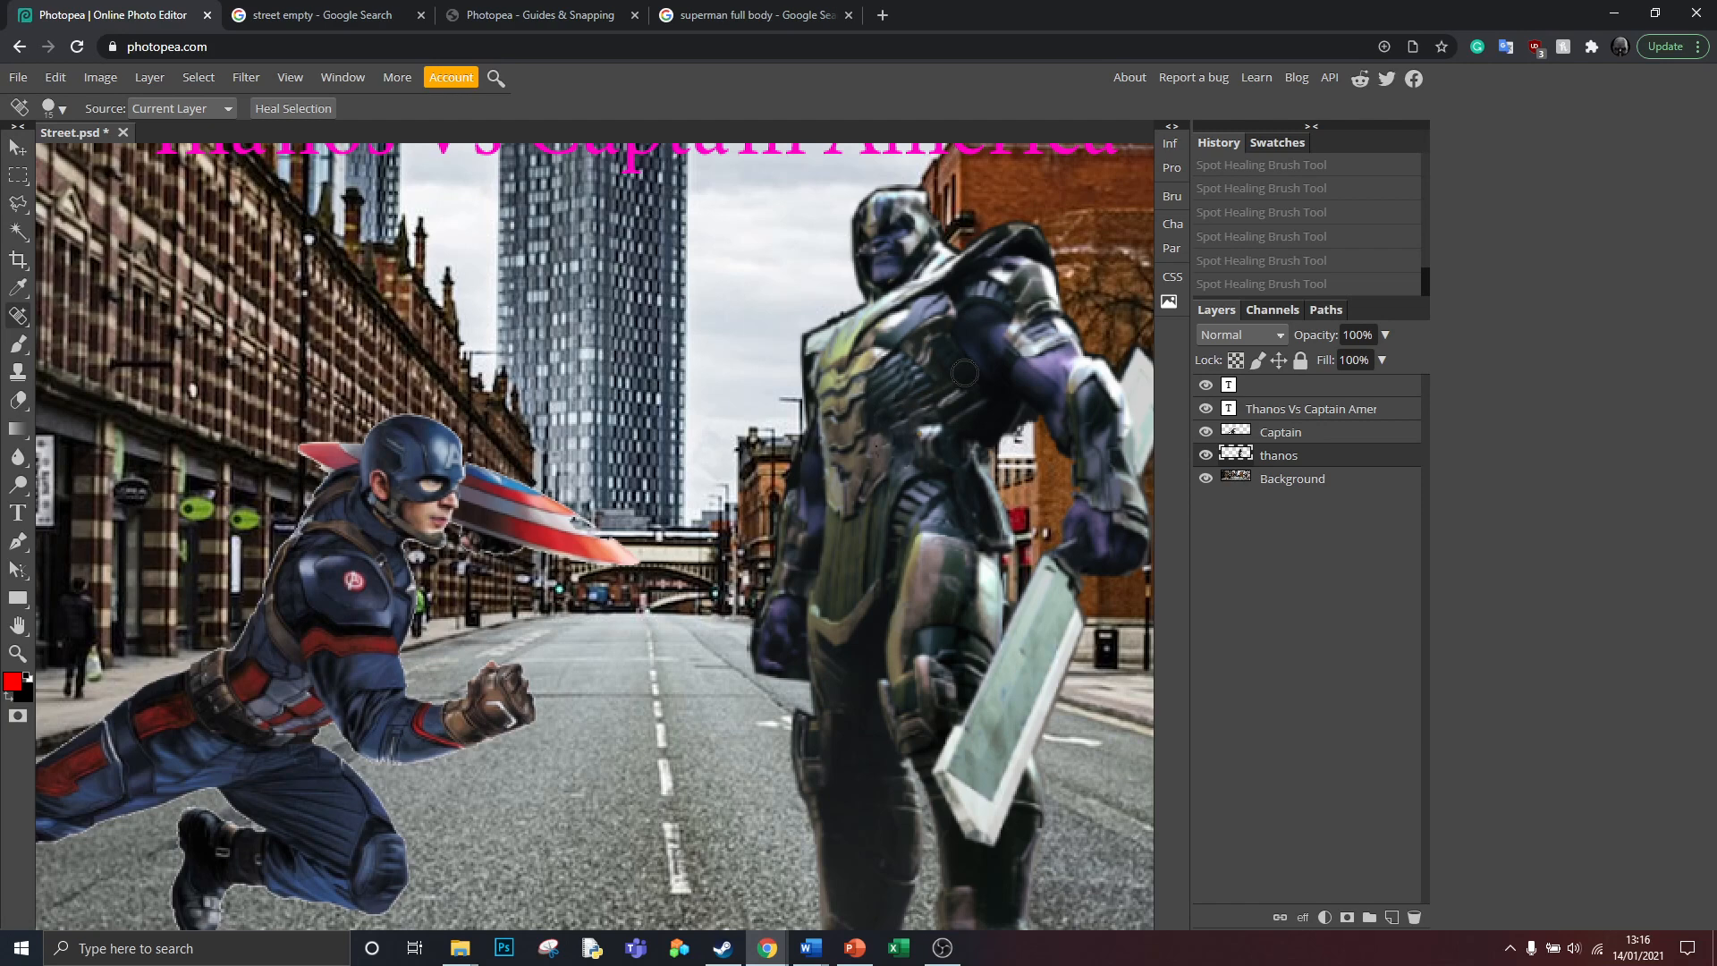
{"action": "left_click", "coordinate": [1329, 285]}
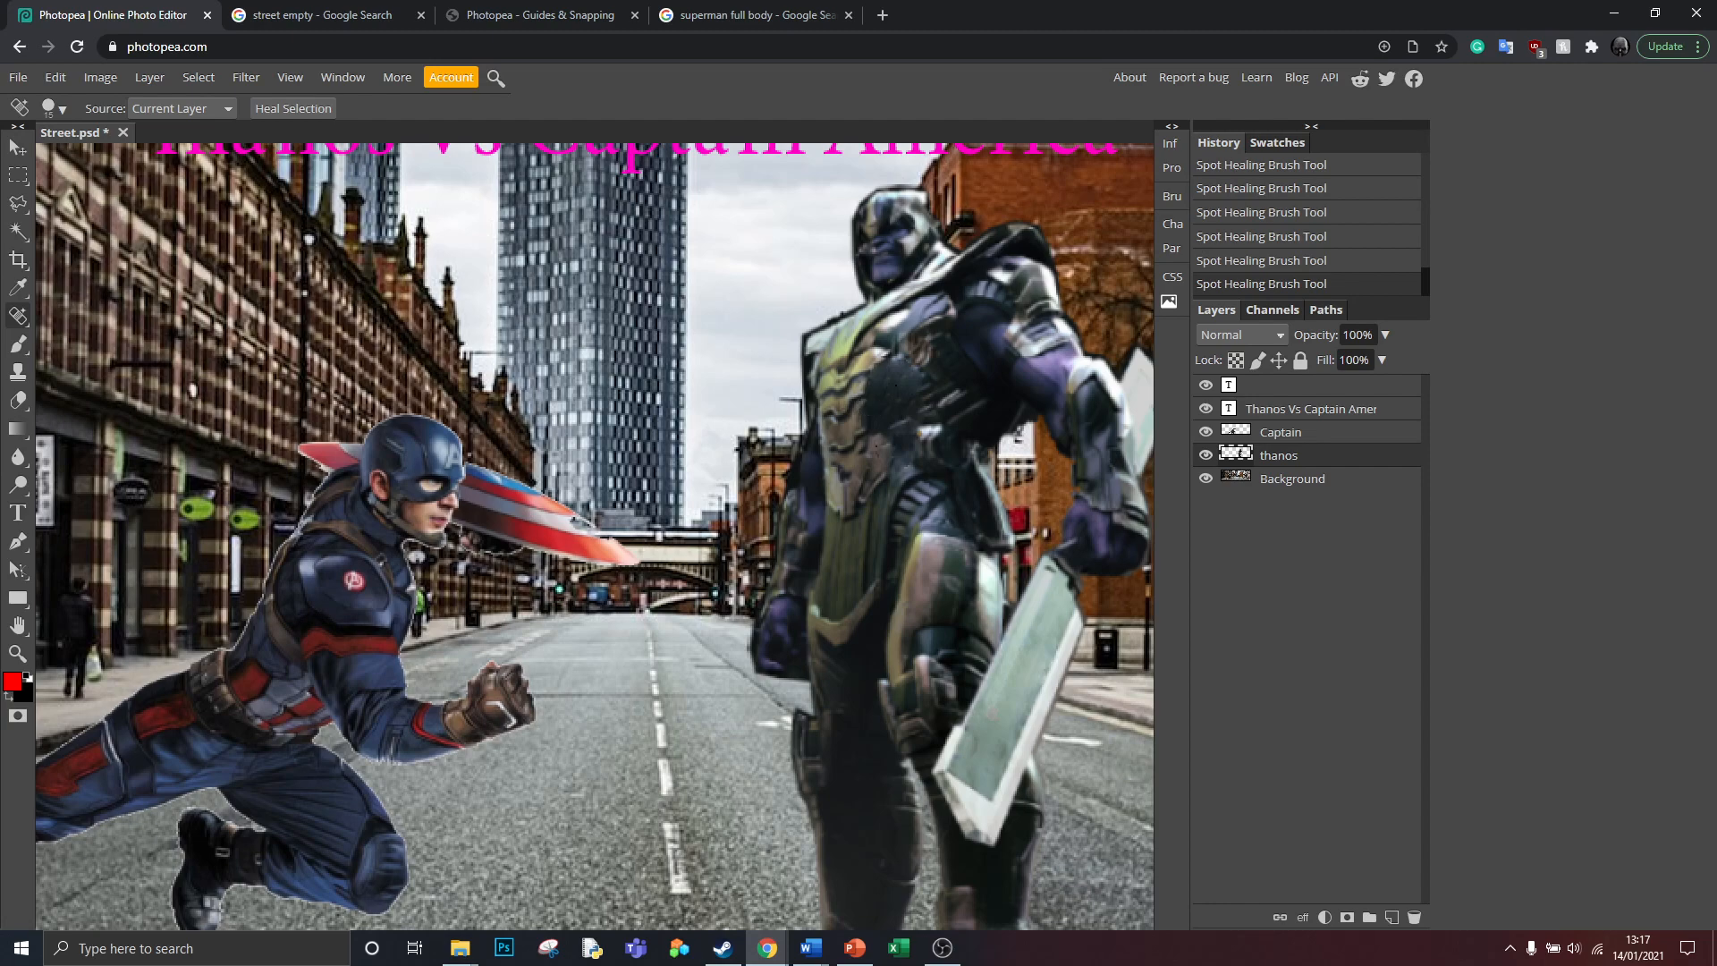
Step: Zoom out to view the whole street composite with both characters and the title
{"action": "left_click", "coordinate": [240, 78]}
{"action": "mouse_move", "coordinate": [287, 81]}
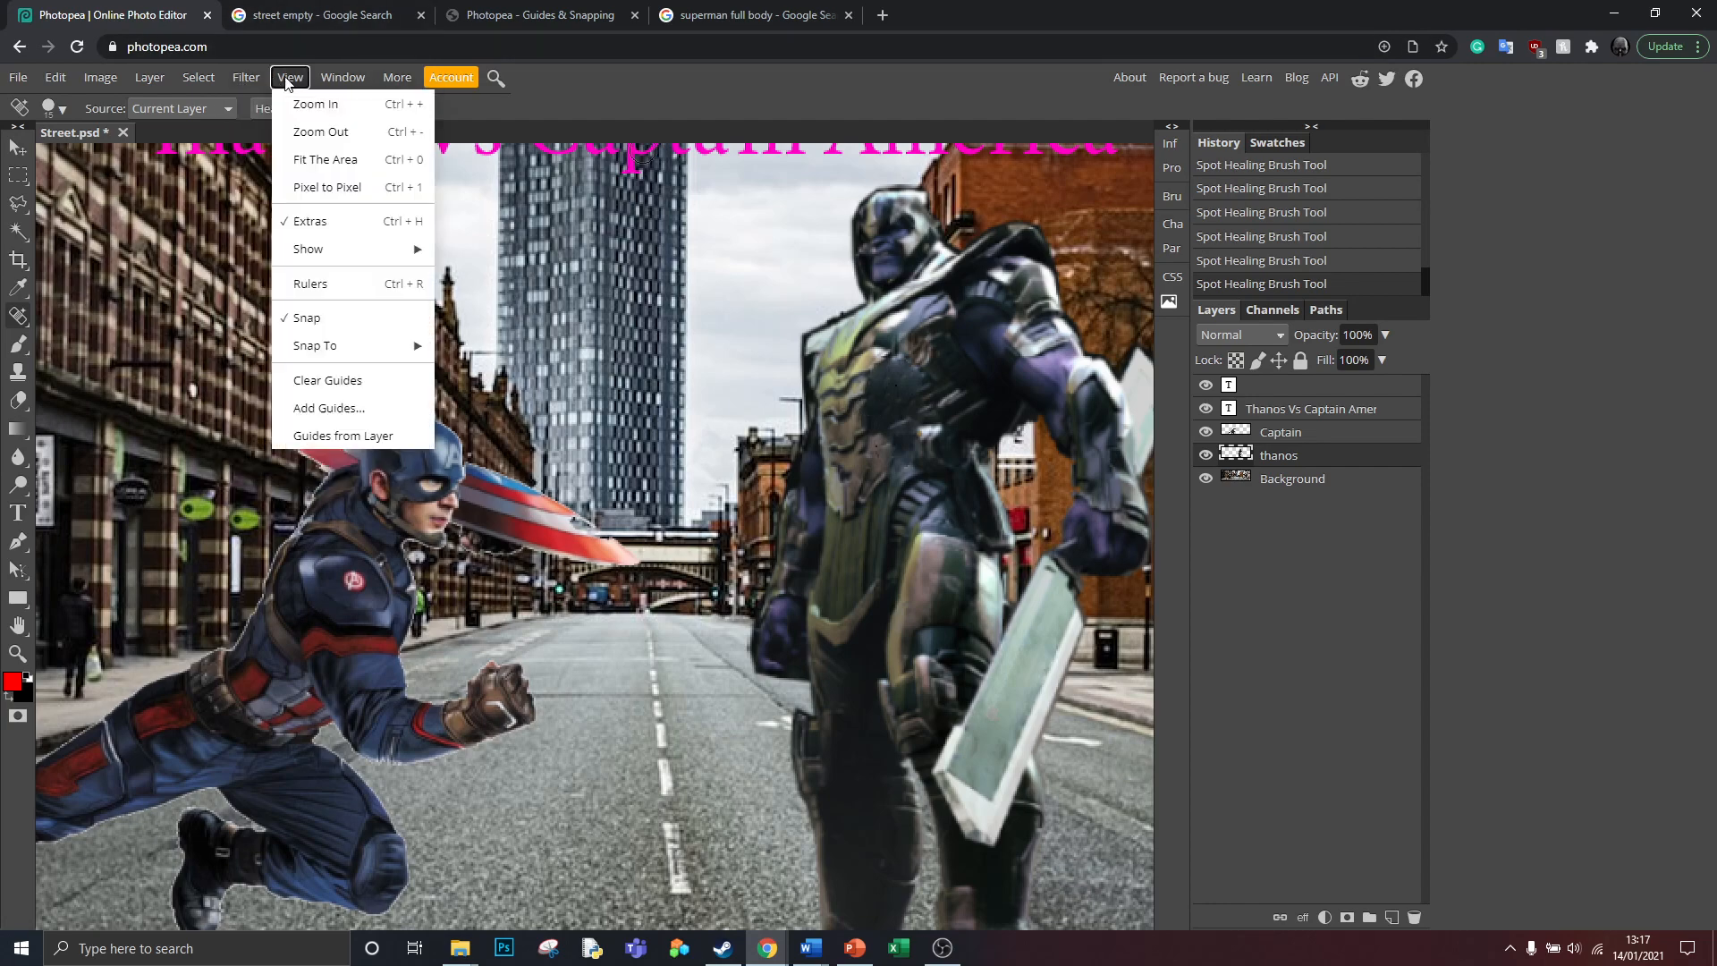
{"action": "left_click", "coordinate": [309, 132]}
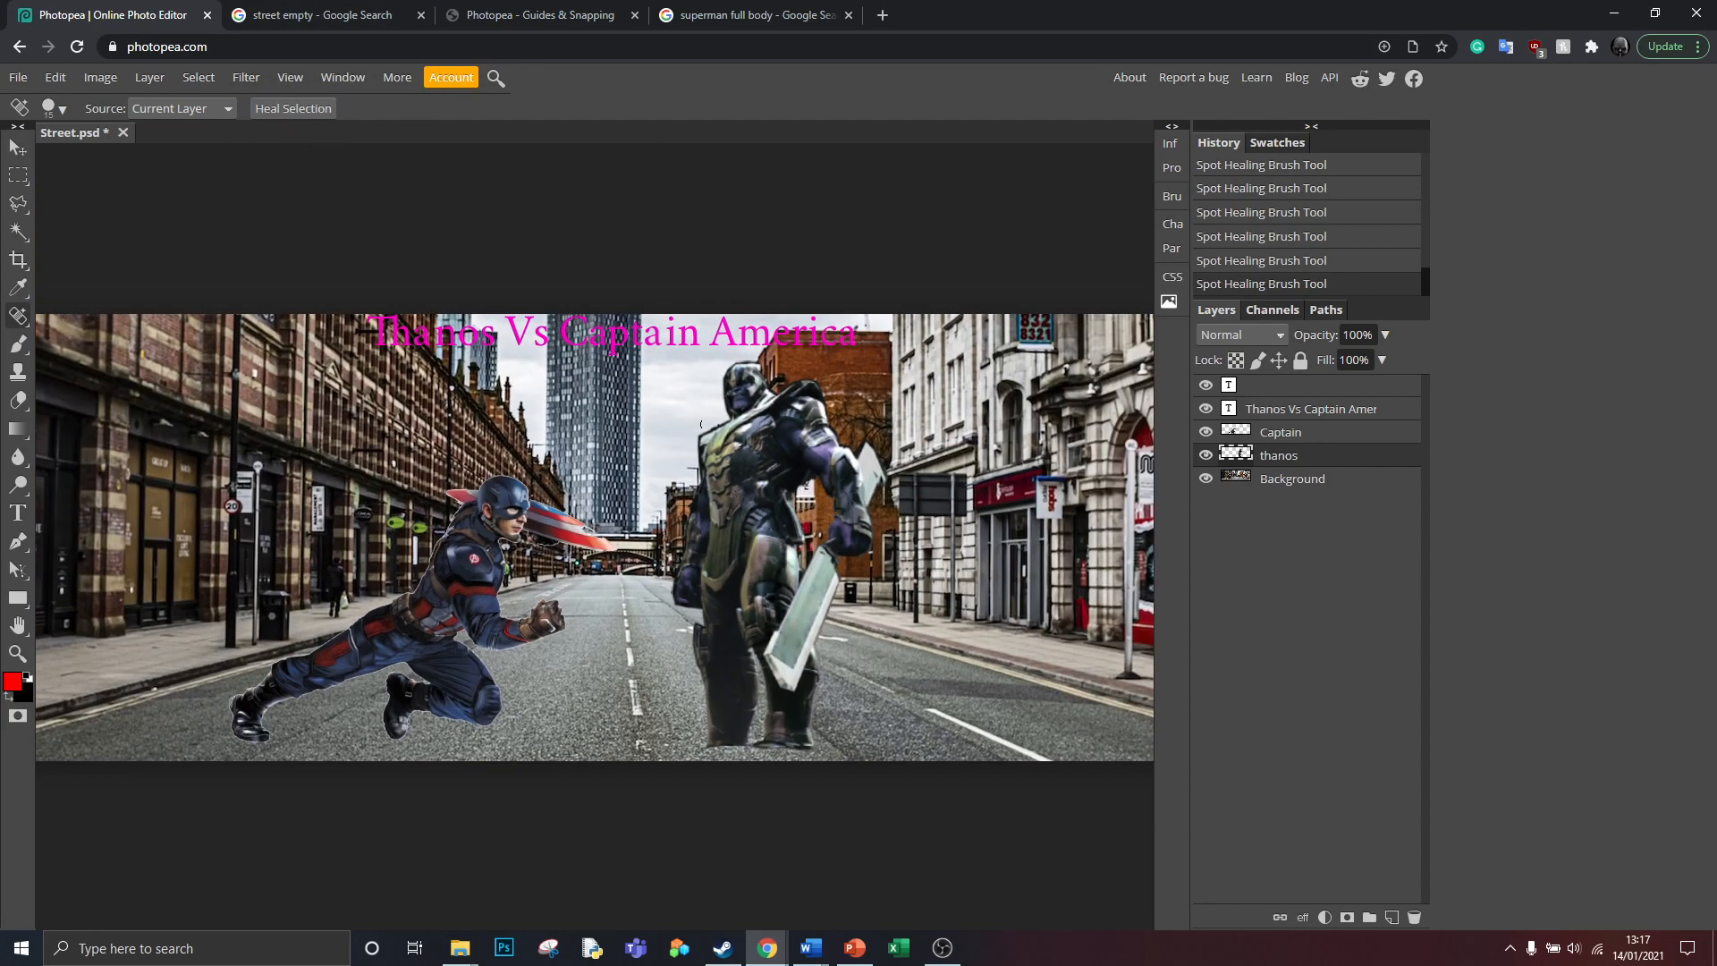